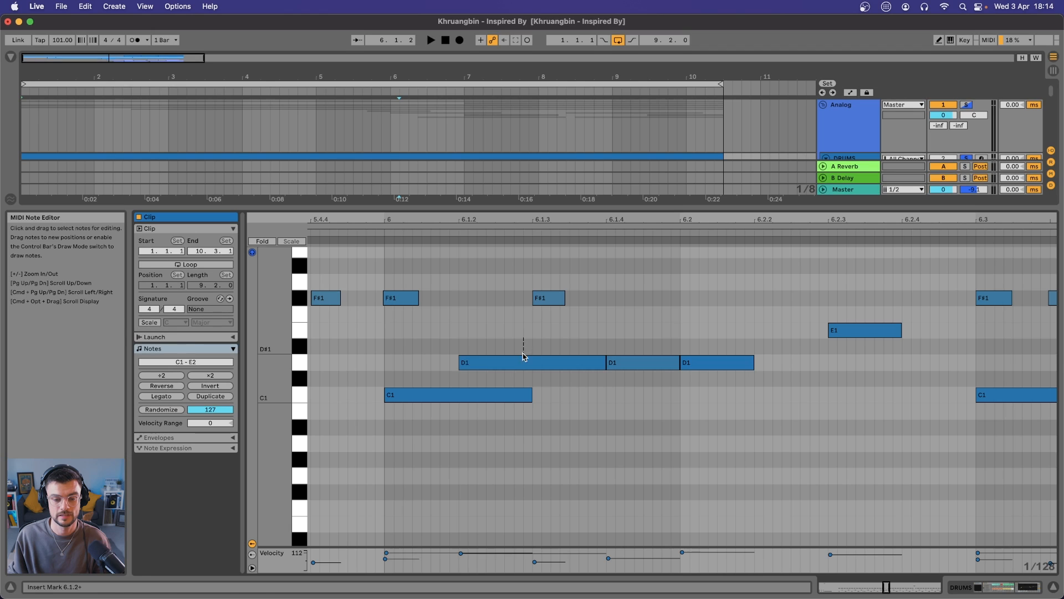
Inspect the D1 notes at 6.1.2 and 6.1.4 and the opening hits of the drum clip
{"action": "left_click", "coordinate": [536, 364]}
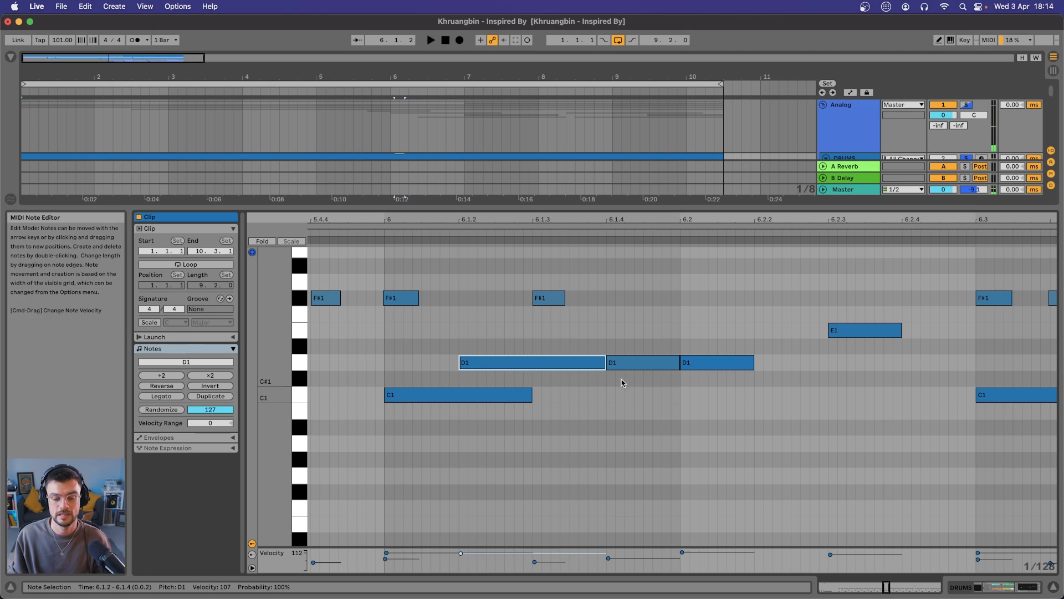
{"action": "left_click", "coordinate": [642, 363]}
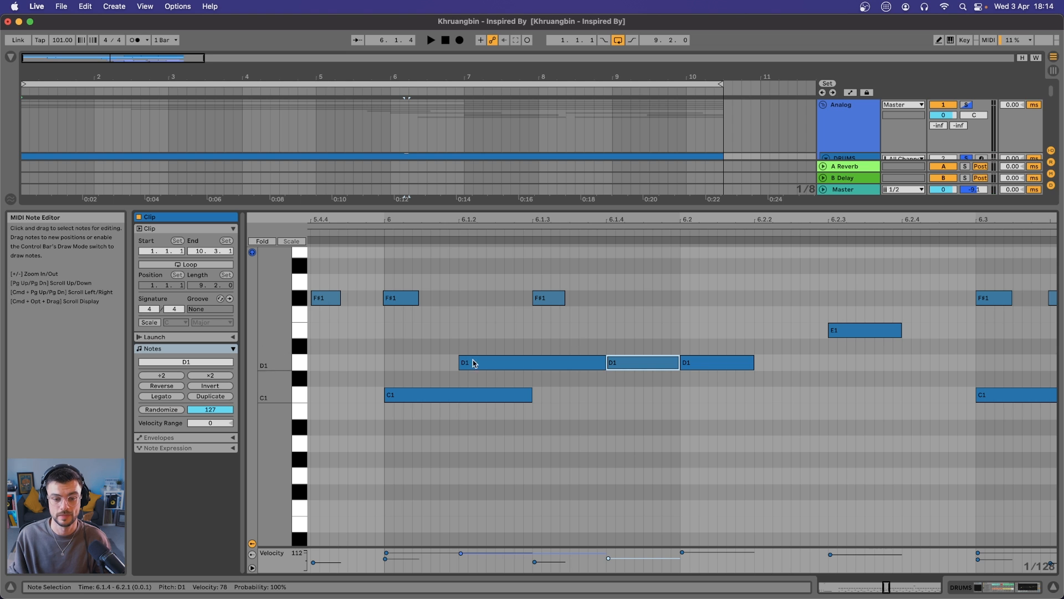
{"action": "left_click", "coordinate": [381, 232]}
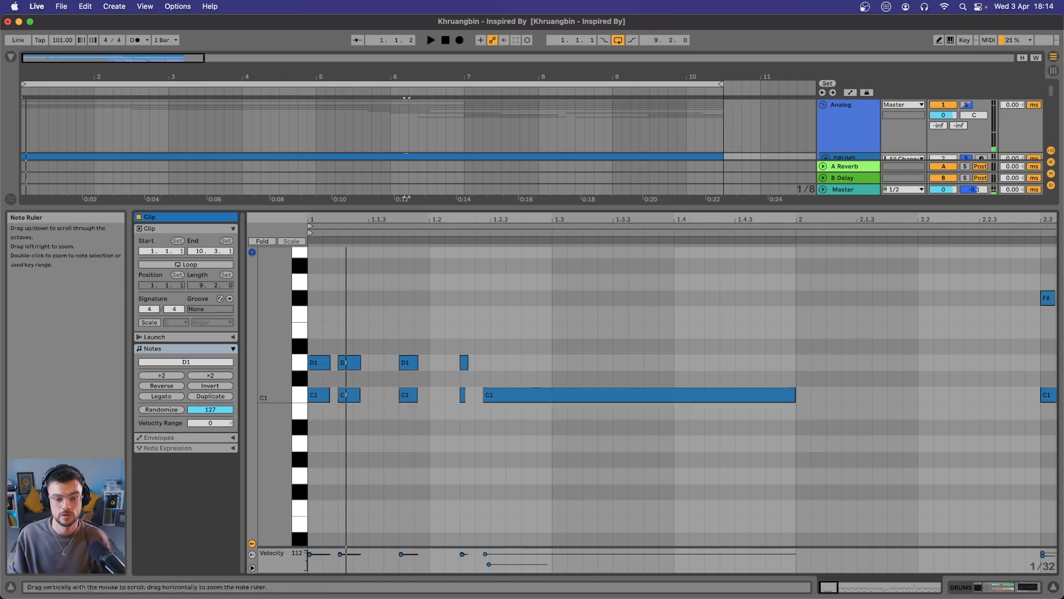
{"action": "scroll", "coordinate": [333, 321], "scroll_direction": "up", "scroll_amount": 2}
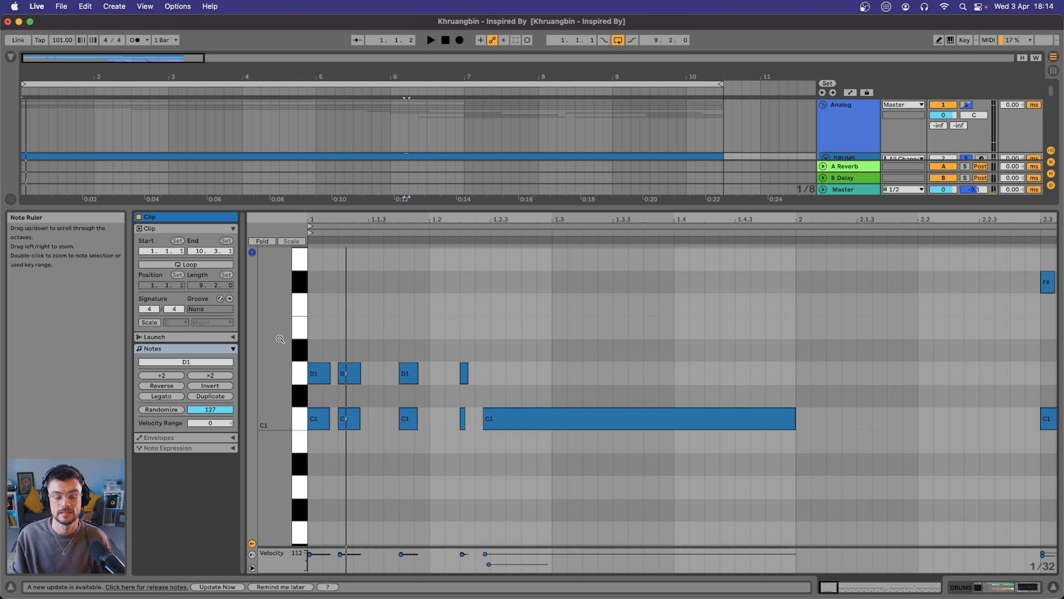
{"action": "scroll", "coordinate": [333, 320], "scroll_direction": "up", "scroll_amount": 2}
{"action": "scroll", "coordinate": [333, 320], "scroll_direction": "up", "scroll_amount": 1}
{"action": "scroll", "coordinate": [332, 320], "scroll_direction": "down", "scroll_amount": 3}
Play the drums and toggle the BET-R HELP rack to compare its effect
{"action": "key", "text": "space"}
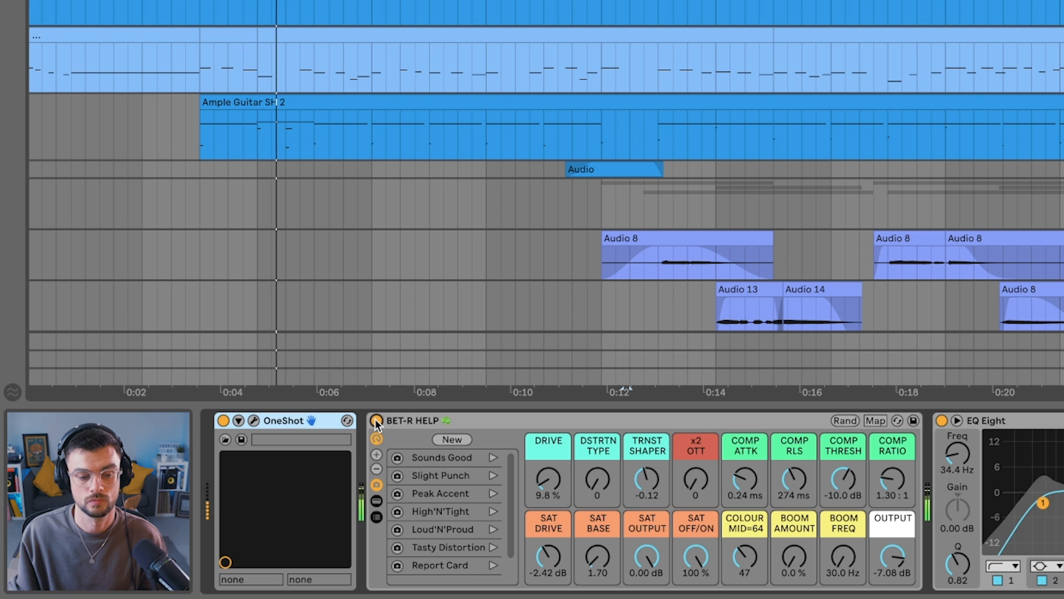
{"action": "left_click", "coordinate": [376, 421]}
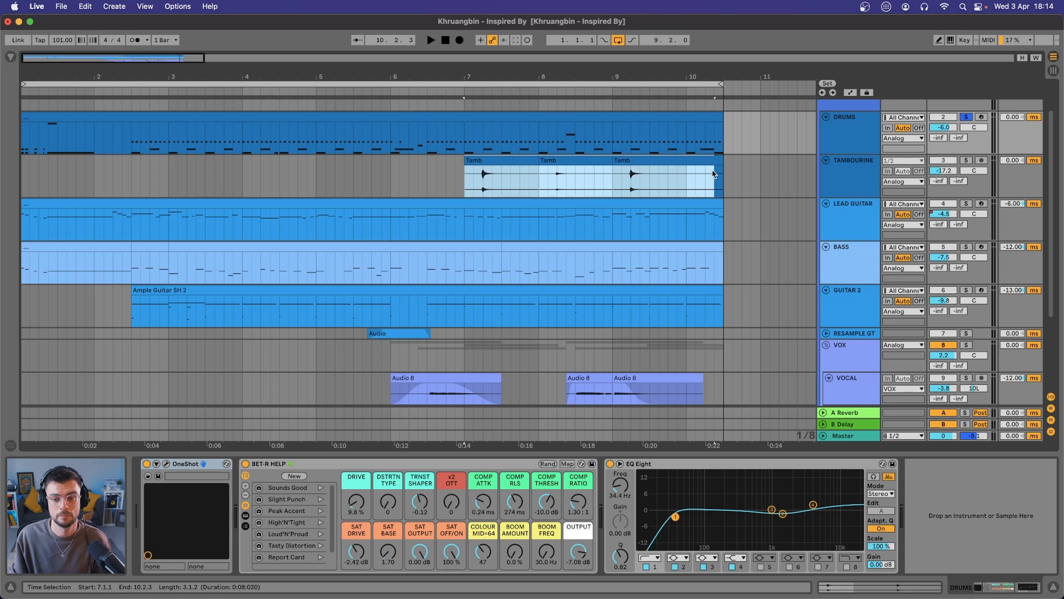
Select the tambourine clips from 7.1.1 to 10.3.1 and listen to that section
{"action": "left_click", "coordinate": [722, 176]}
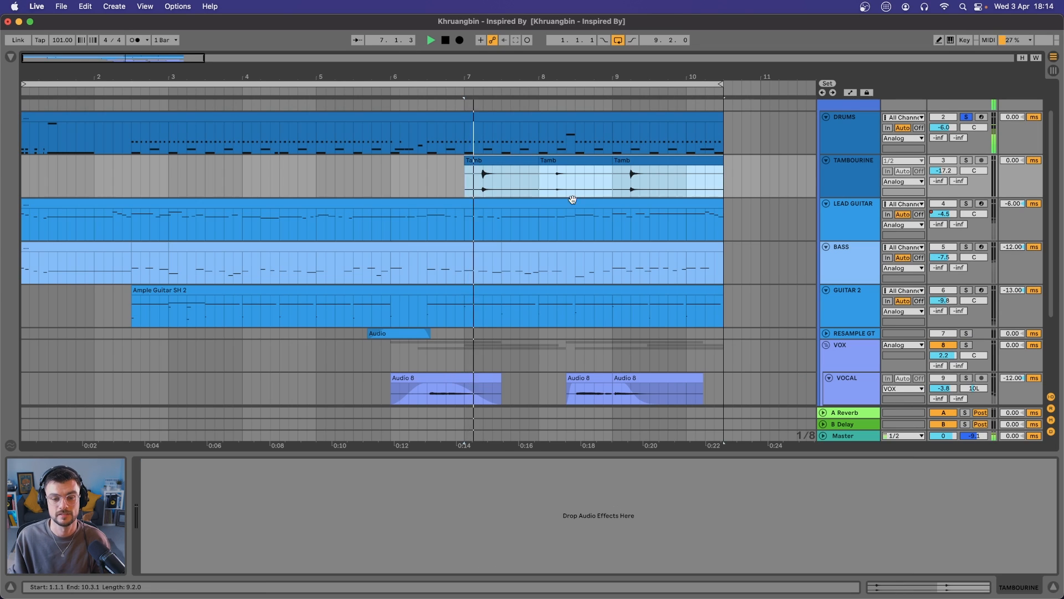
{"action": "scroll", "coordinate": [571, 205], "scroll_direction": "up", "scroll_amount": 3}
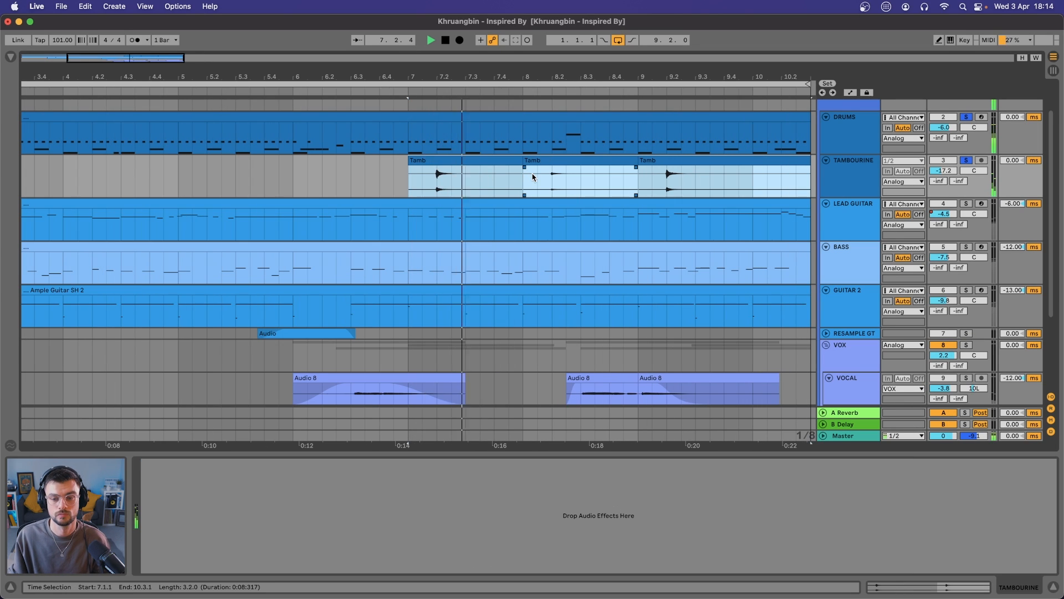
{"action": "scroll", "coordinate": [531, 178], "scroll_direction": "right", "scroll_amount": 2}
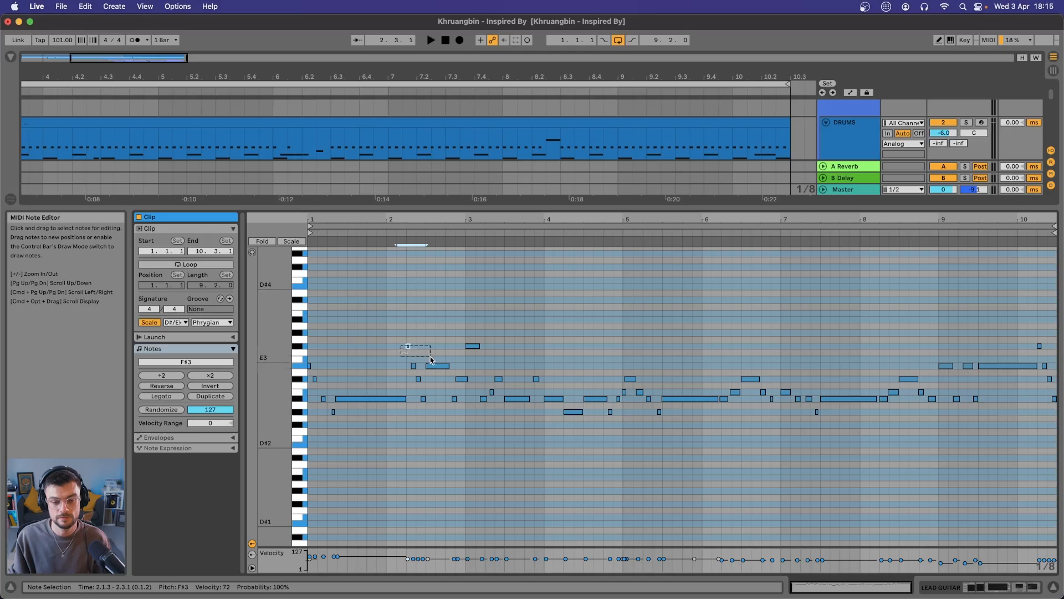
Highlight the lead guitar's opening phrase, its short G#2 note in bar 1 and the phrases from bar 3 onwards
{"action": "left_click_drag", "start_coordinate": [401, 345], "coordinate": [471, 404]}
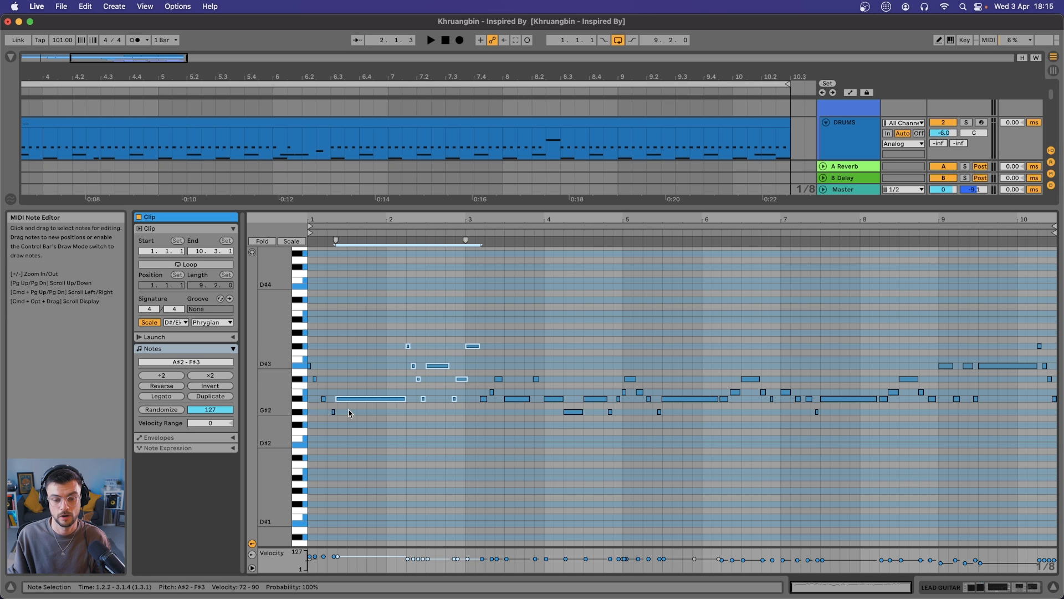
{"action": "left_click", "coordinate": [333, 412]}
{"action": "scroll", "coordinate": [449, 364], "scroll_direction": "up", "scroll_amount": 5}
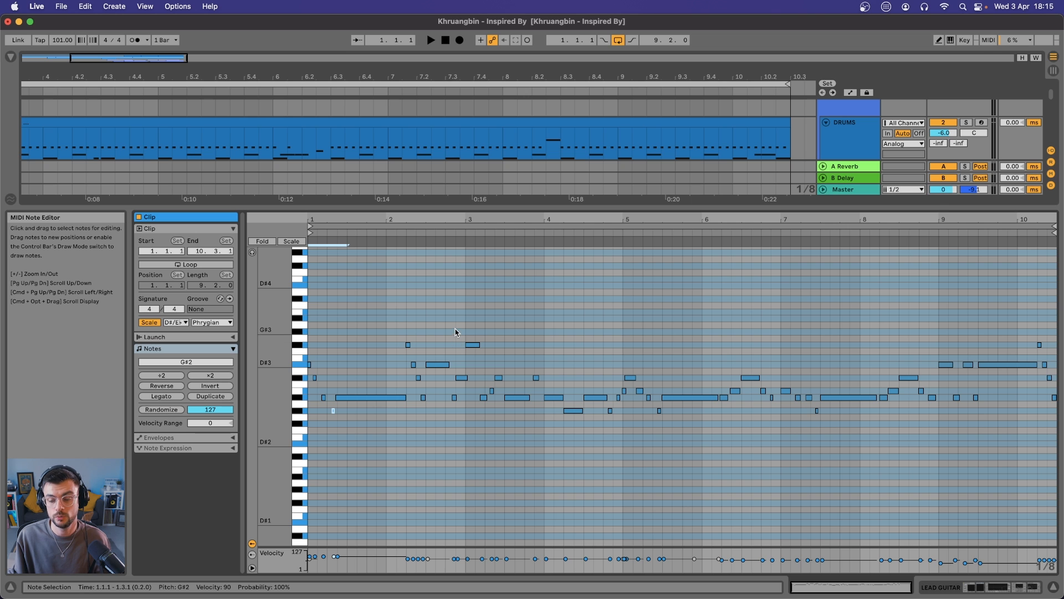
{"action": "left_click_drag", "start_coordinate": [468, 318], "coordinate": [1057, 446]}
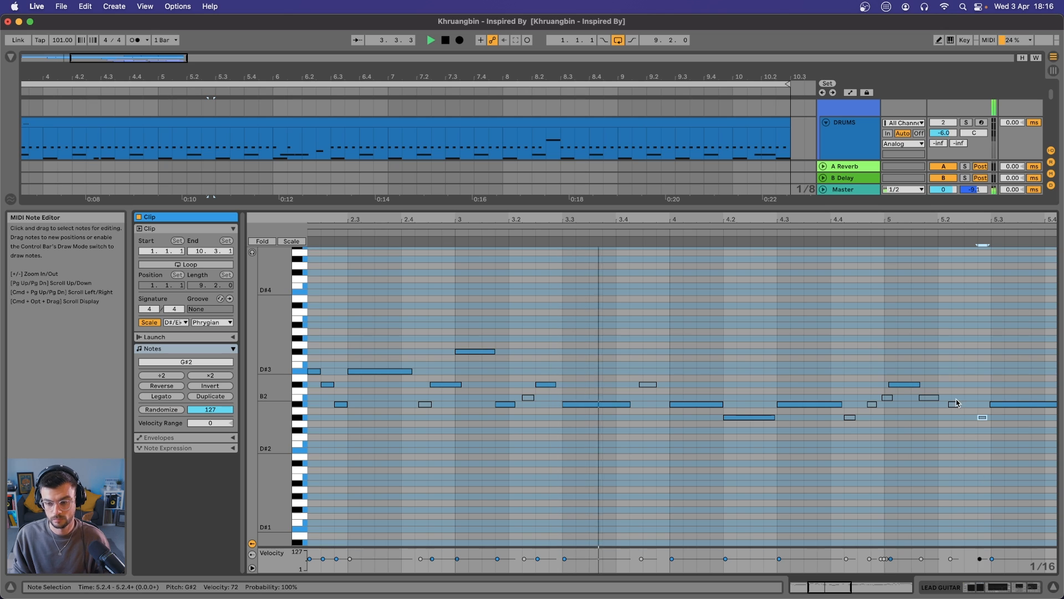
Lengthen the C#3 note at the start of bar 5 in the lead guitar clip to beat 5.2
{"action": "left_click_drag", "start_coordinate": [920, 384], "coordinate": [944, 383]}
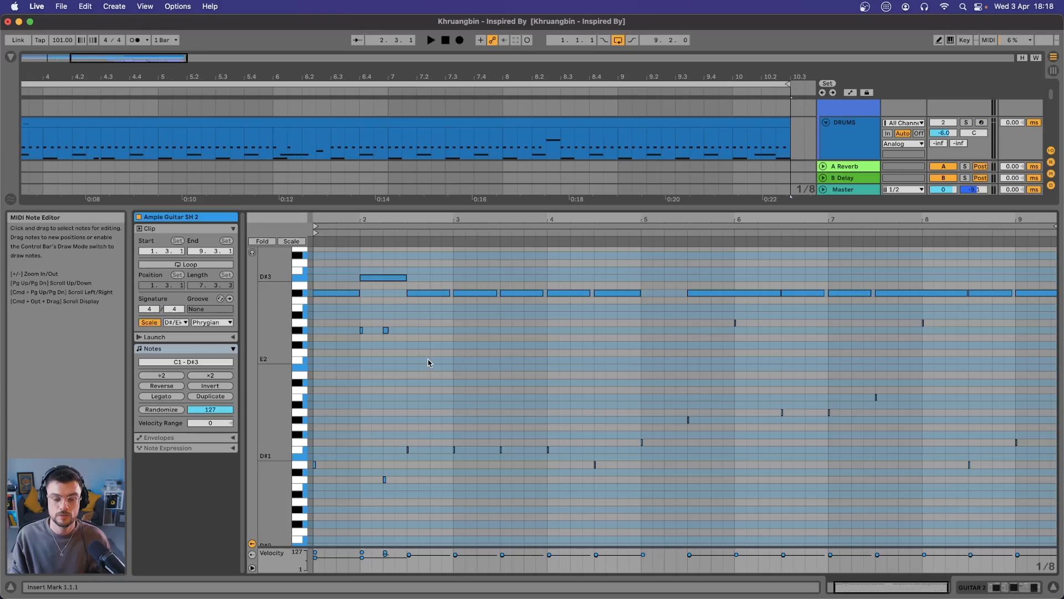
Examine the sustained notes and chord triggers in the Ample Guitar SH 2 clip back to its start
{"action": "scroll", "coordinate": [448, 335], "scroll_direction": "up", "scroll_amount": 2}
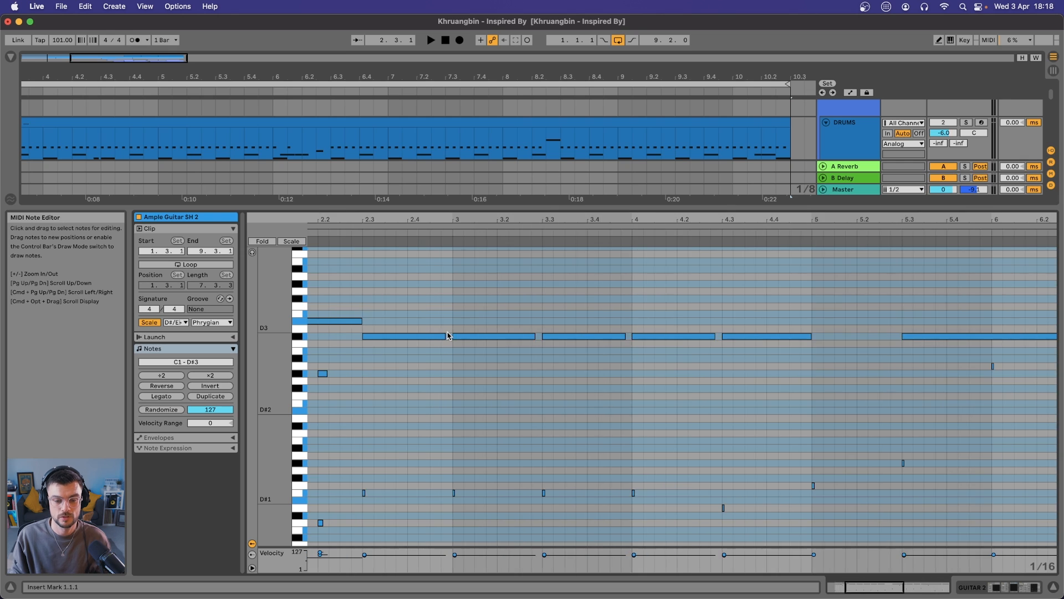
{"action": "scroll", "coordinate": [476, 338], "scroll_direction": "left", "scroll_amount": 5}
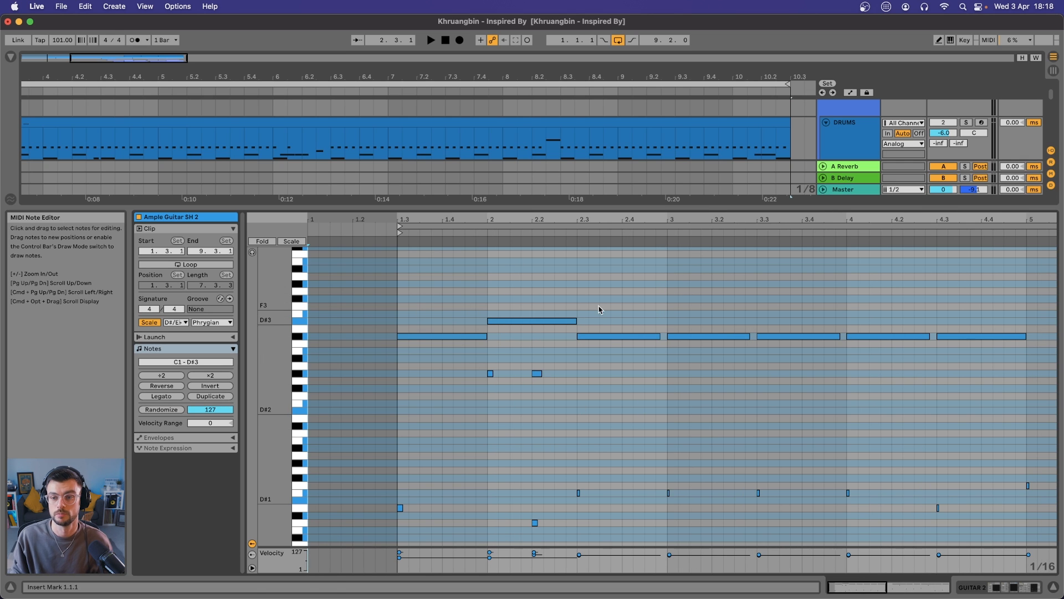
{"action": "scroll", "coordinate": [846, 149], "scroll_direction": "down", "scroll_amount": 3}
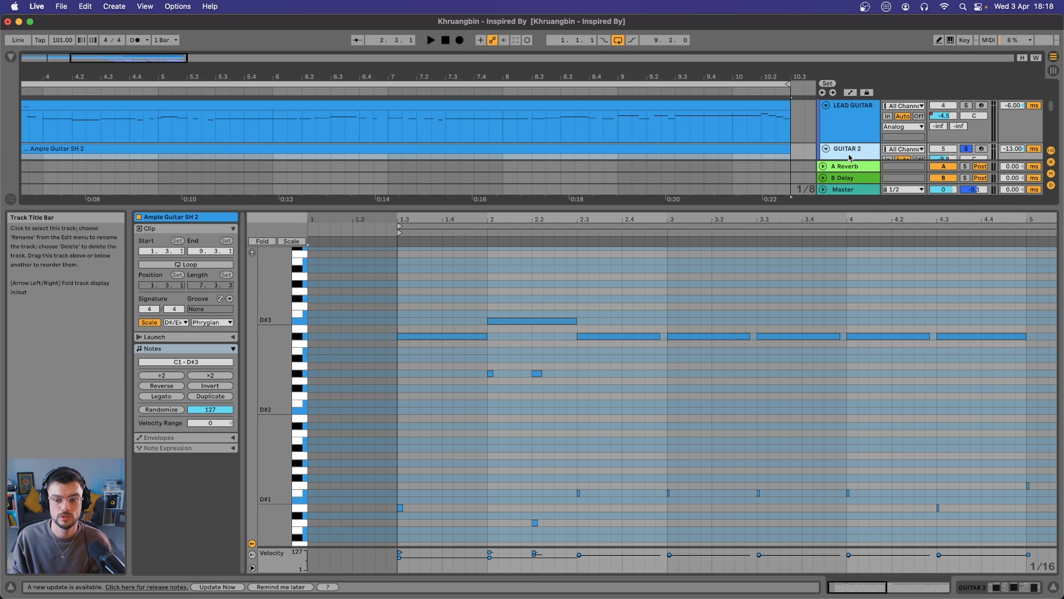
Open the strummer page of Ample Guitar SH on the GUITAR 2 track and play its chord sequence
{"action": "left_click", "coordinate": [851, 157]}
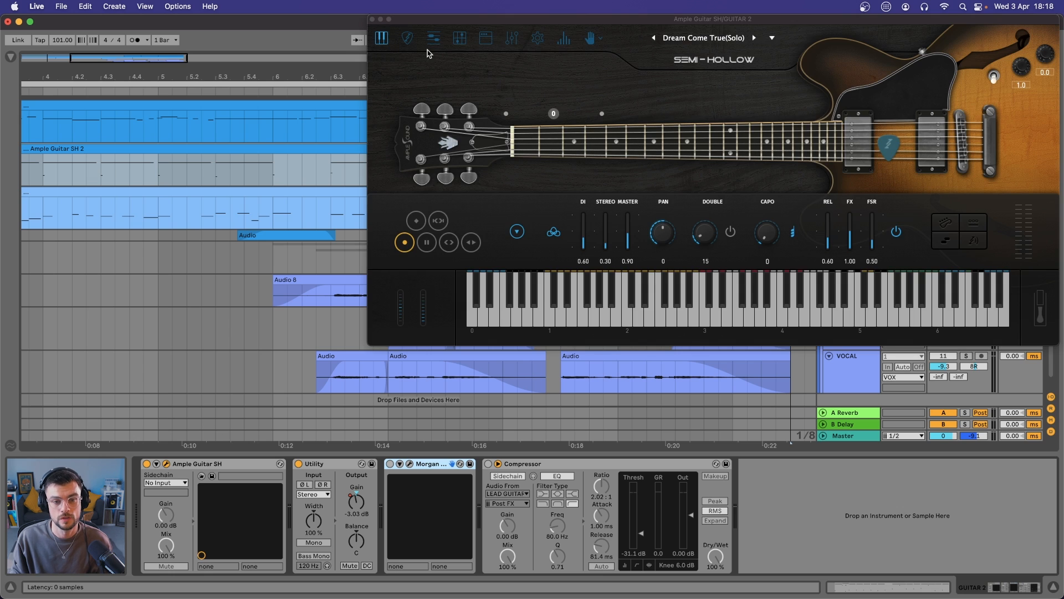
{"action": "left_click", "coordinate": [406, 39]}
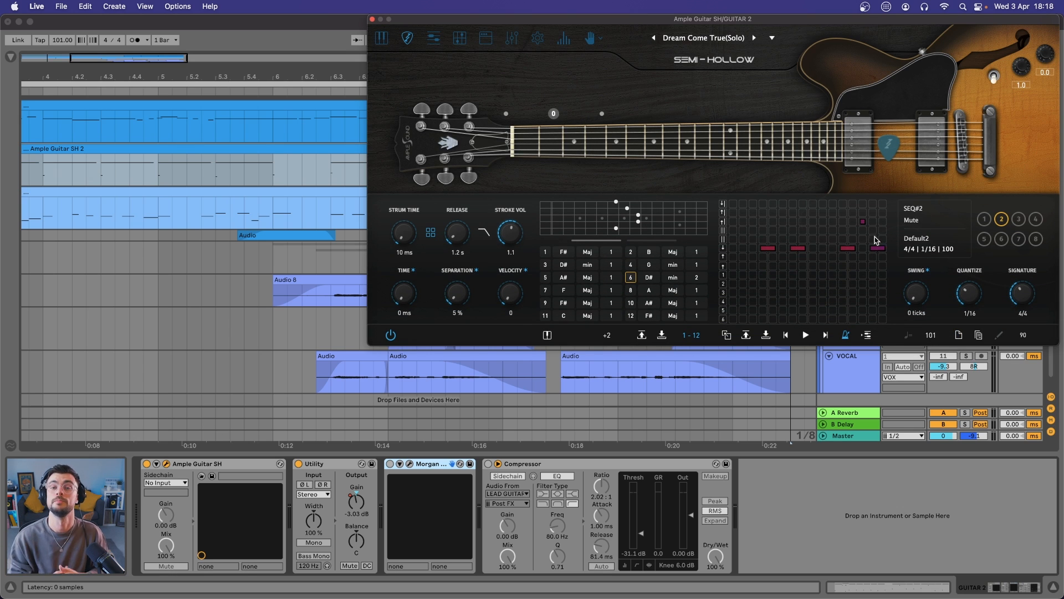
{"action": "key", "text": "space"}
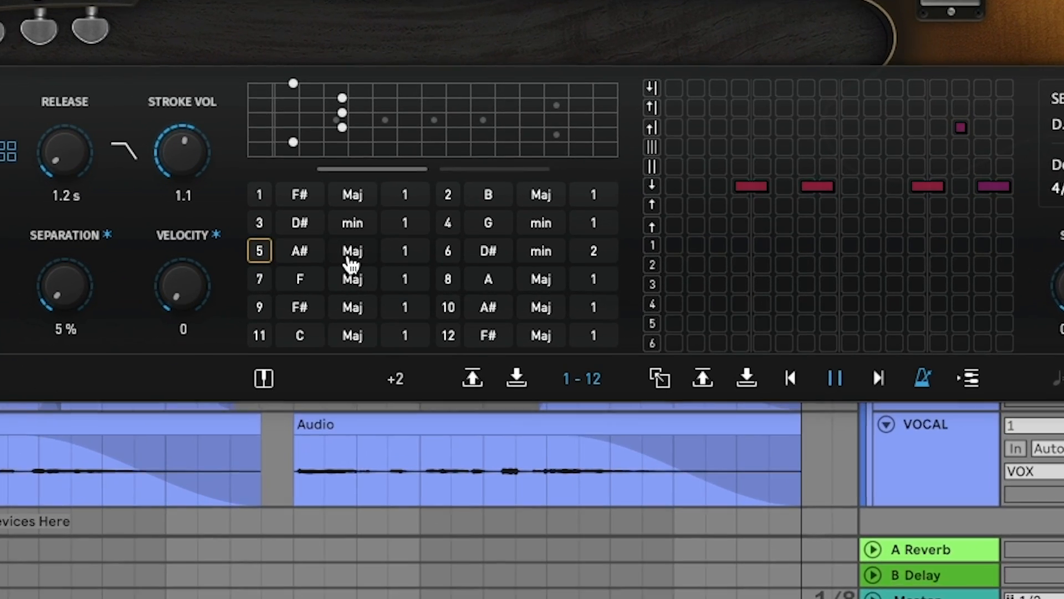
{"action": "key", "text": "space"}
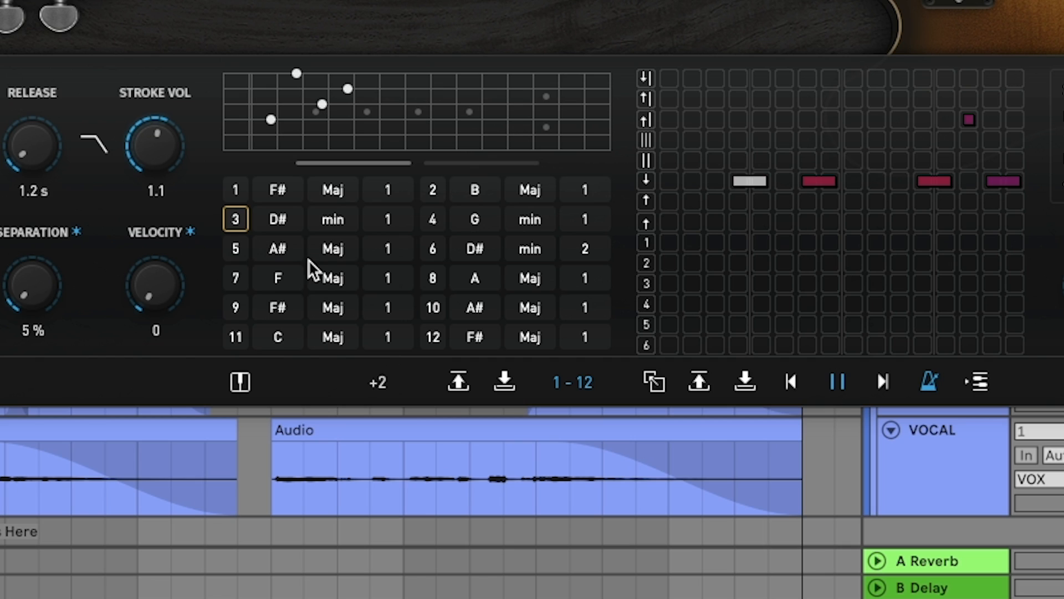
{"action": "key", "text": "space"}
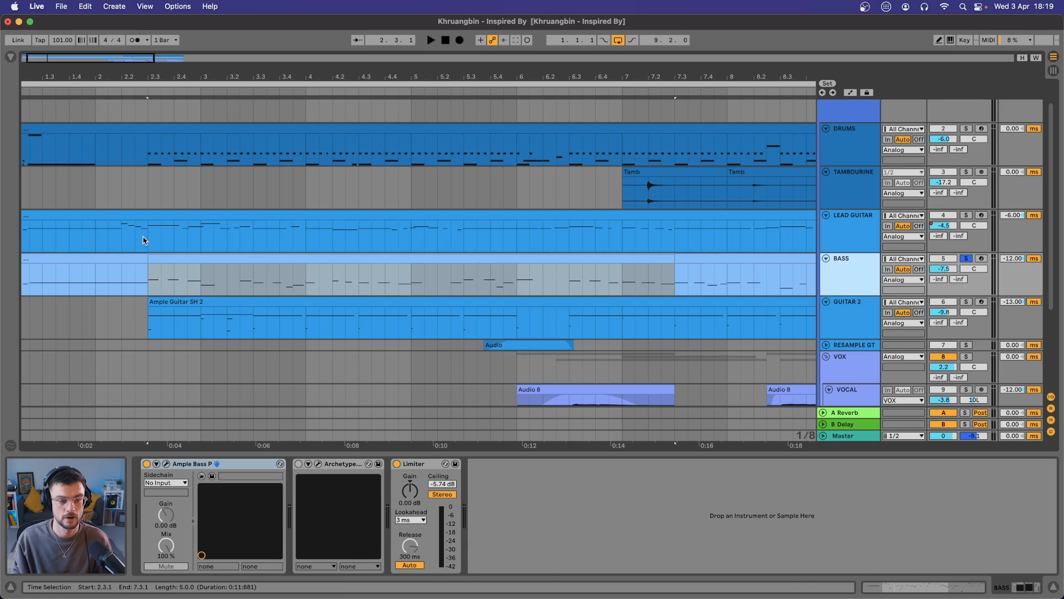
Show the lead guitar and bass parts from 2.3.1 together in the note editor
{"action": "left_click", "coordinate": [143, 240]}
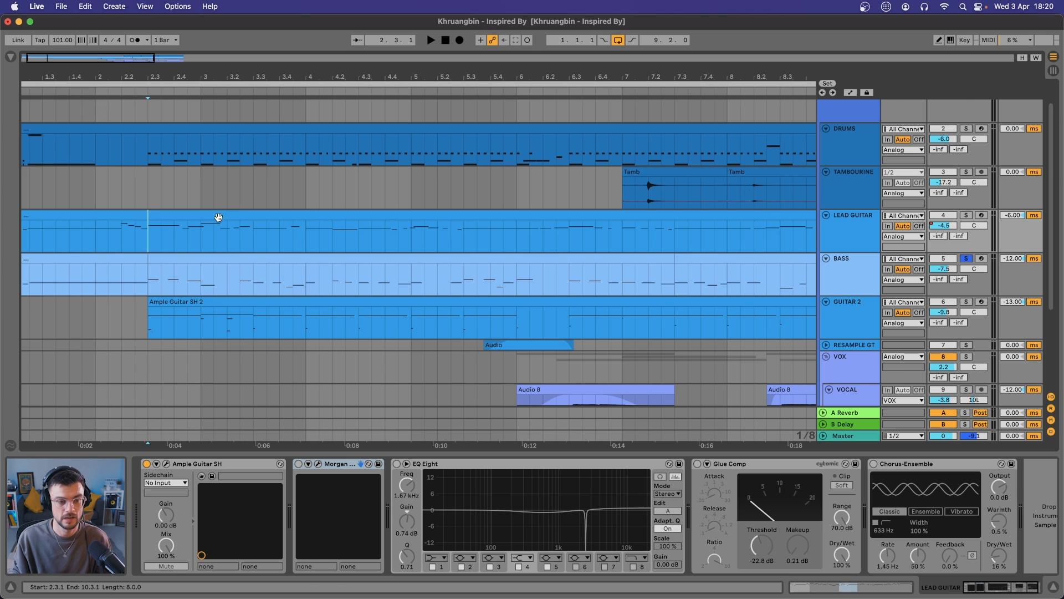
{"action": "double_click", "coordinate": [218, 217]}
{"action": "scroll", "coordinate": [214, 147], "scroll_direction": "down", "scroll_amount": 3}
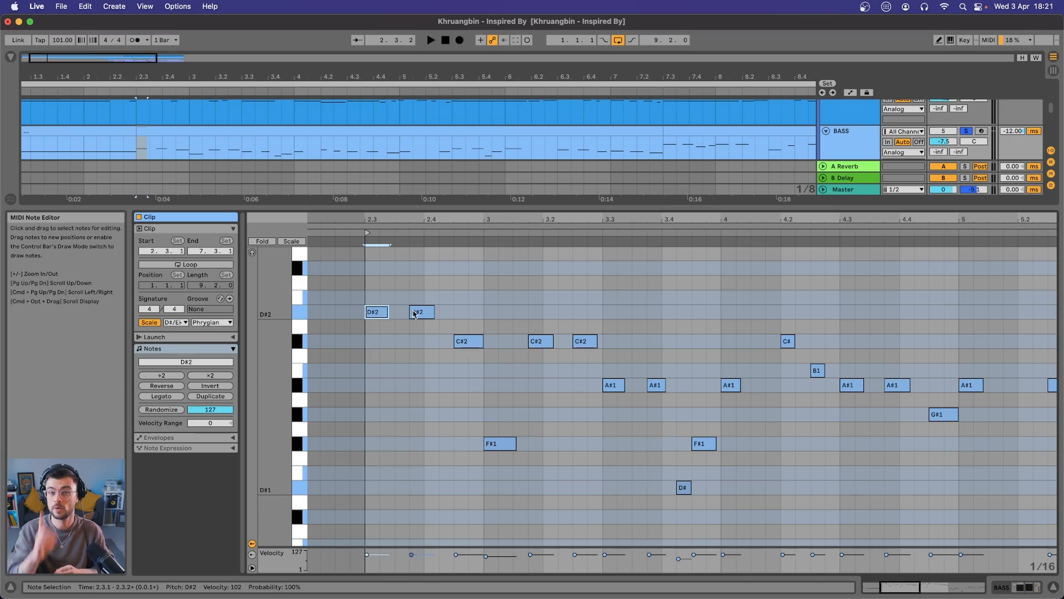
Transpose the bass notes up one octave to compare them with the lead guitar melody, and shift them back down
{"action": "left_click_drag", "start_coordinate": [403, 282], "coordinate": [491, 484]}
{"action": "left_click_drag", "start_coordinate": [522, 313], "coordinate": [593, 366]}
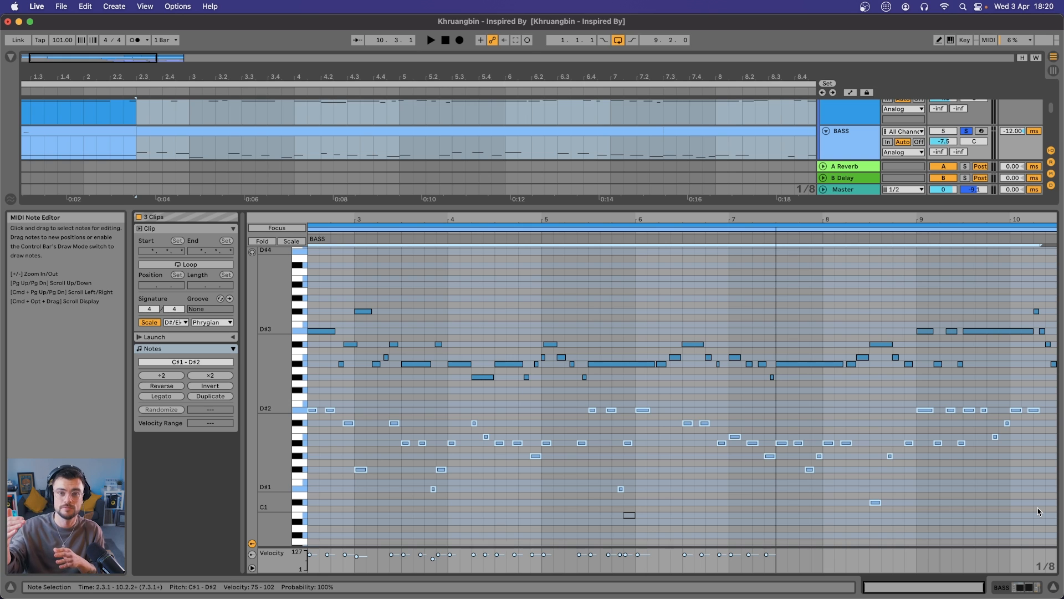
{"action": "key", "text": "shift+Up"}
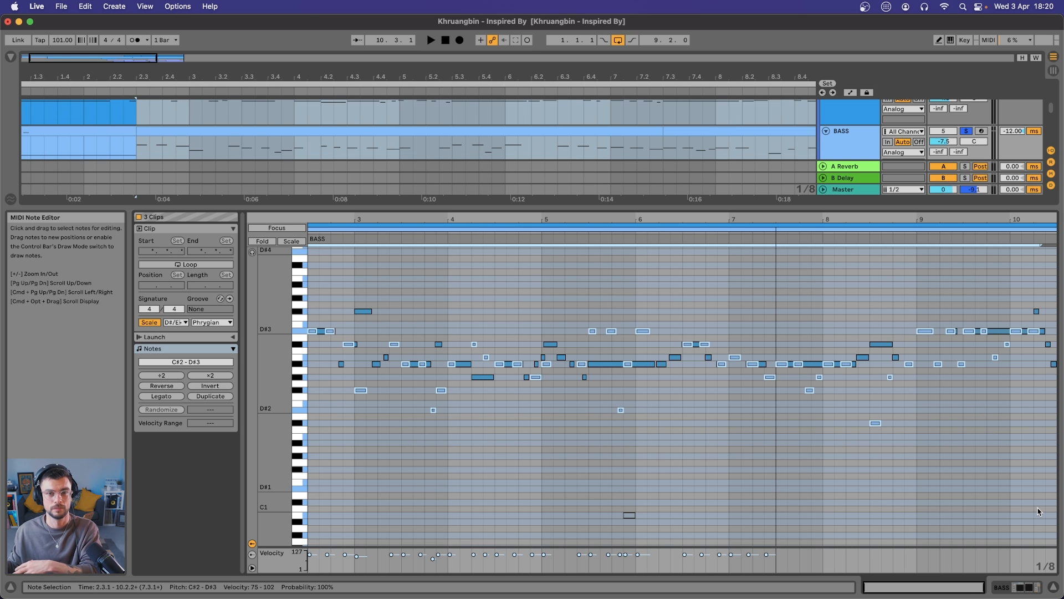
{"action": "scroll", "coordinate": [352, 357], "scroll_direction": "up", "scroll_amount": 5}
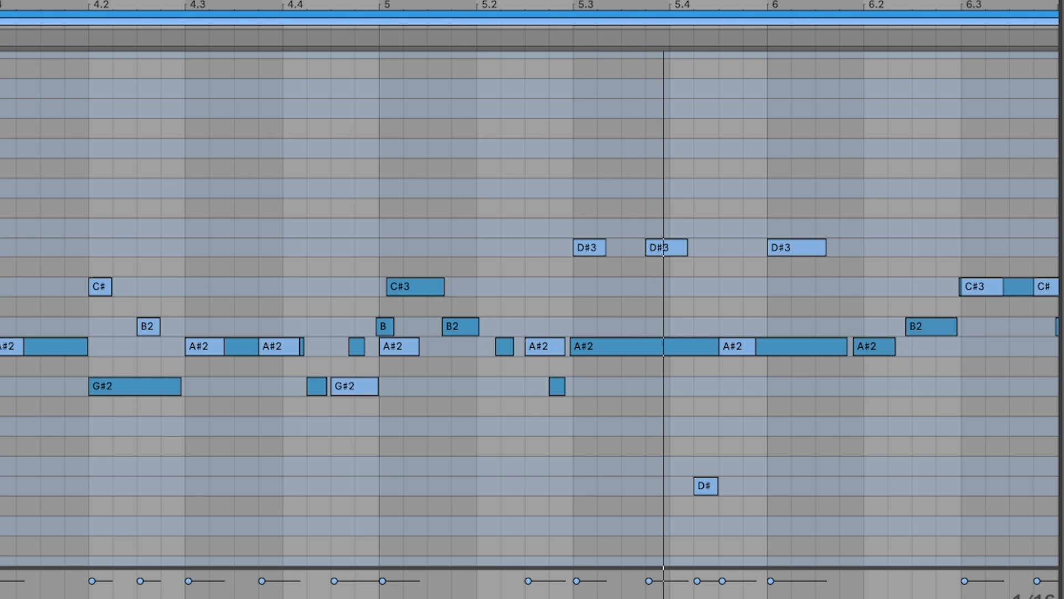
{"action": "key", "text": "shift+Down"}
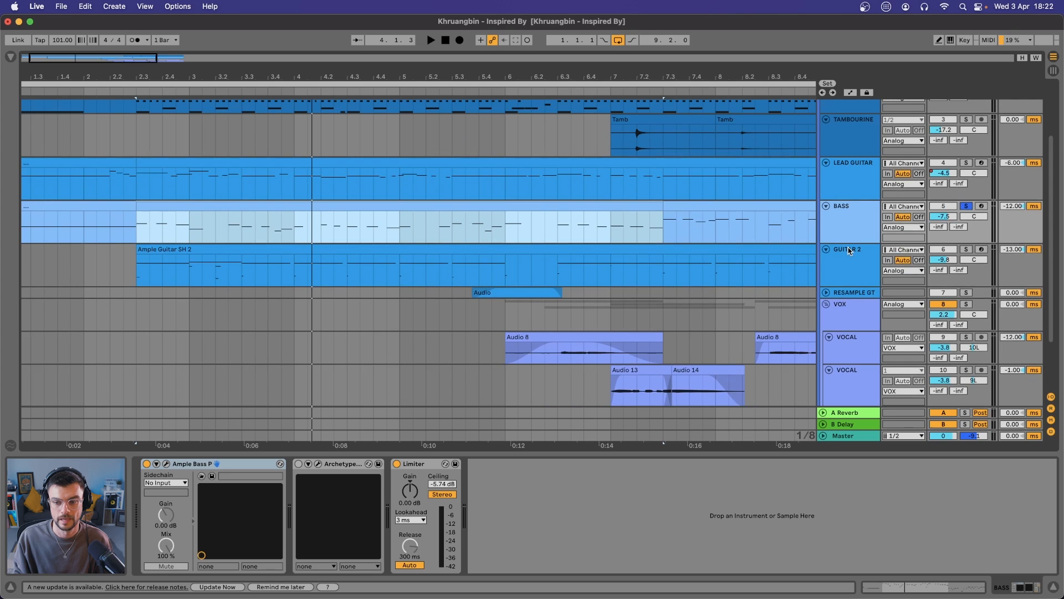
Examine the full note range of the bass clip during playback
{"action": "left_click", "coordinate": [848, 247]}
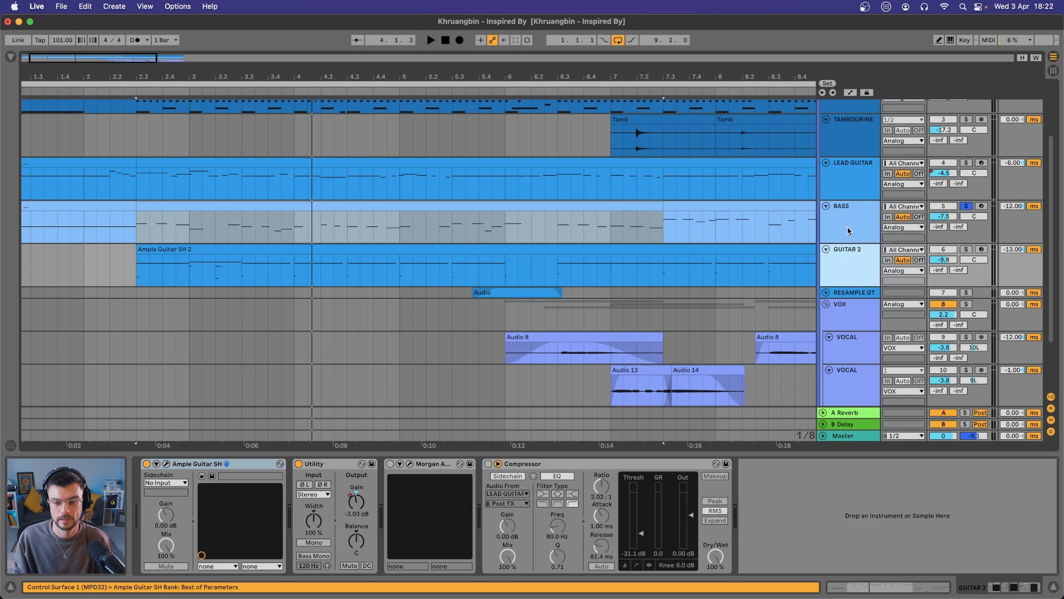
{"action": "left_click", "coordinate": [847, 174]}
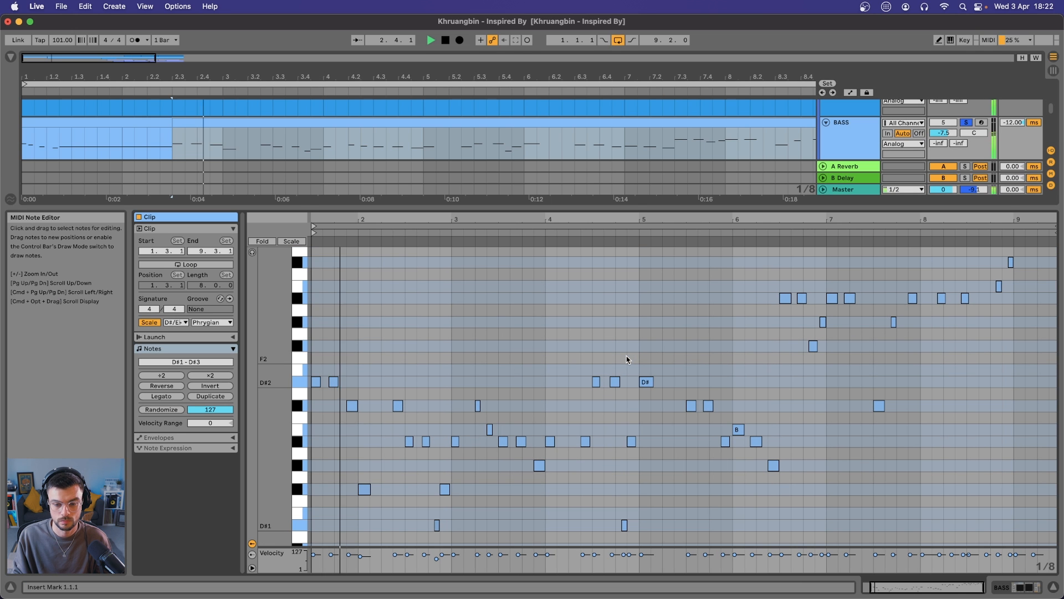
{"action": "left_click_drag", "start_coordinate": [266, 332], "coordinate": [246, 332]}
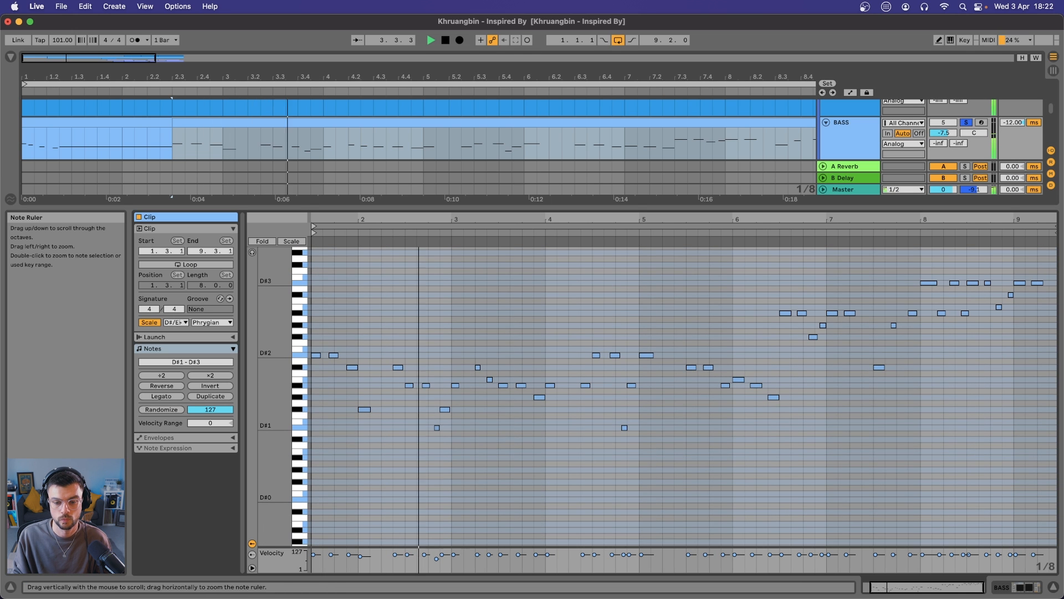
{"action": "scroll", "coordinate": [563, 275], "scroll_direction": "right", "scroll_amount": 1}
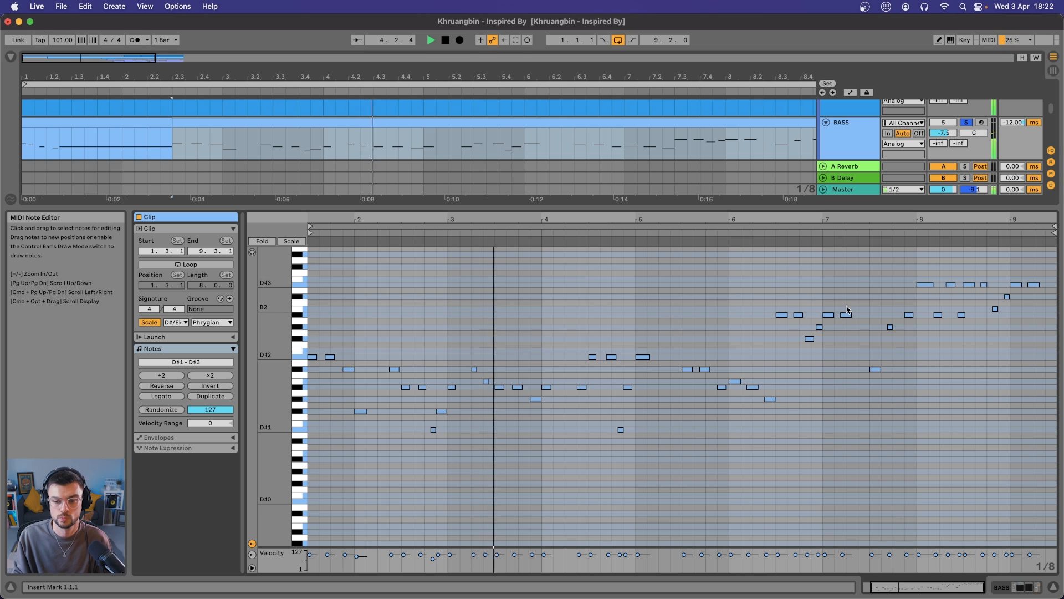
Transpose the bass notes from about 6.3 to the end of the clip down one octave
{"action": "left_click", "coordinate": [785, 256]}
{"action": "left_click_drag", "start_coordinate": [785, 256], "coordinate": [1044, 418]}
{"action": "key", "text": "shift+Down"}
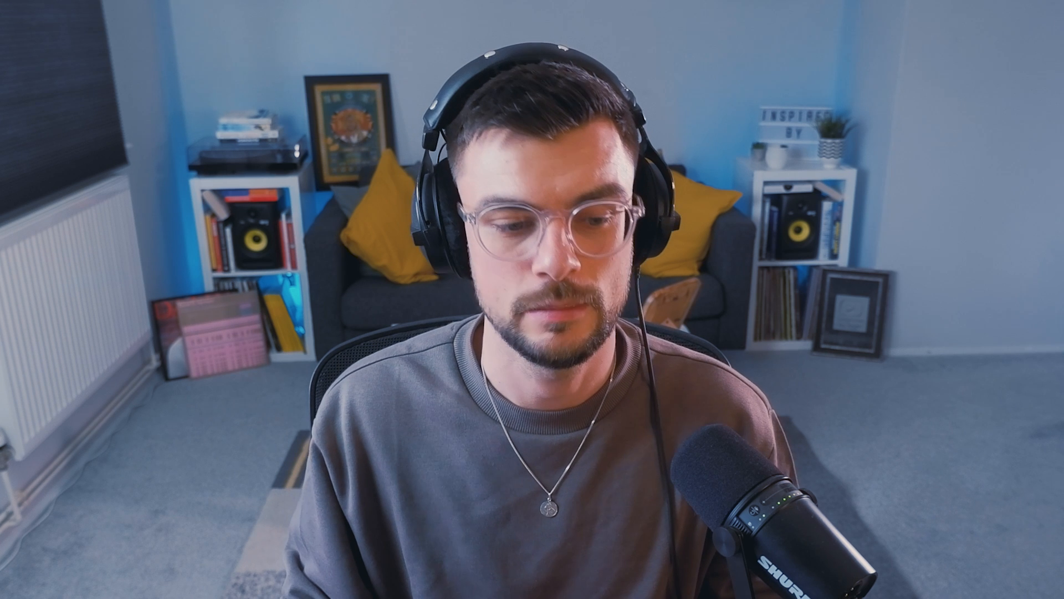
Bypass the Chorus Subtle Funk and Valhalla effects on the resampled guitar track
{"action": "left_click", "coordinate": [146, 464]}
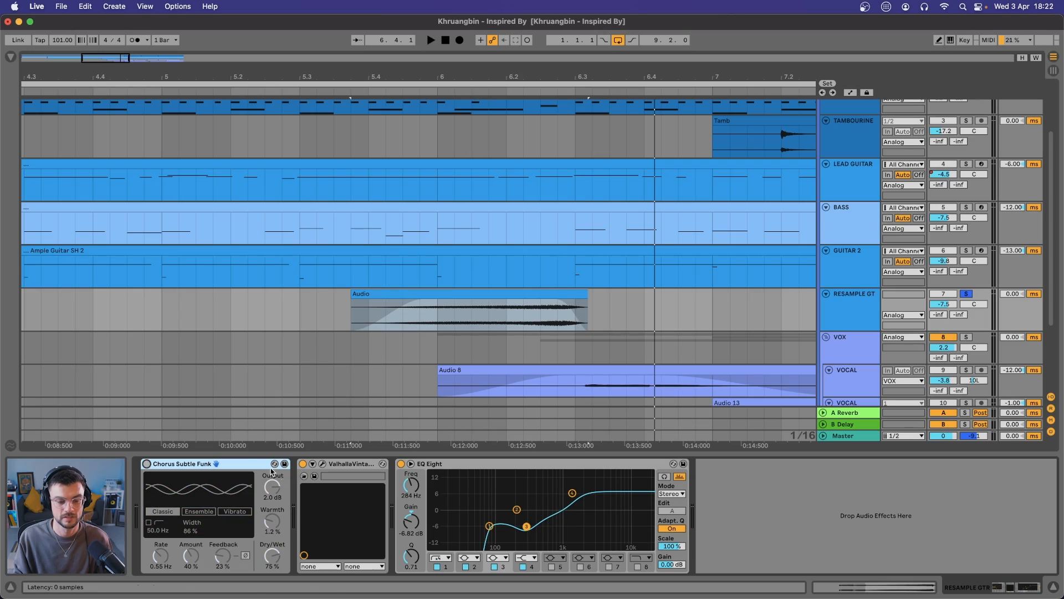
{"action": "left_click", "coordinate": [302, 464]}
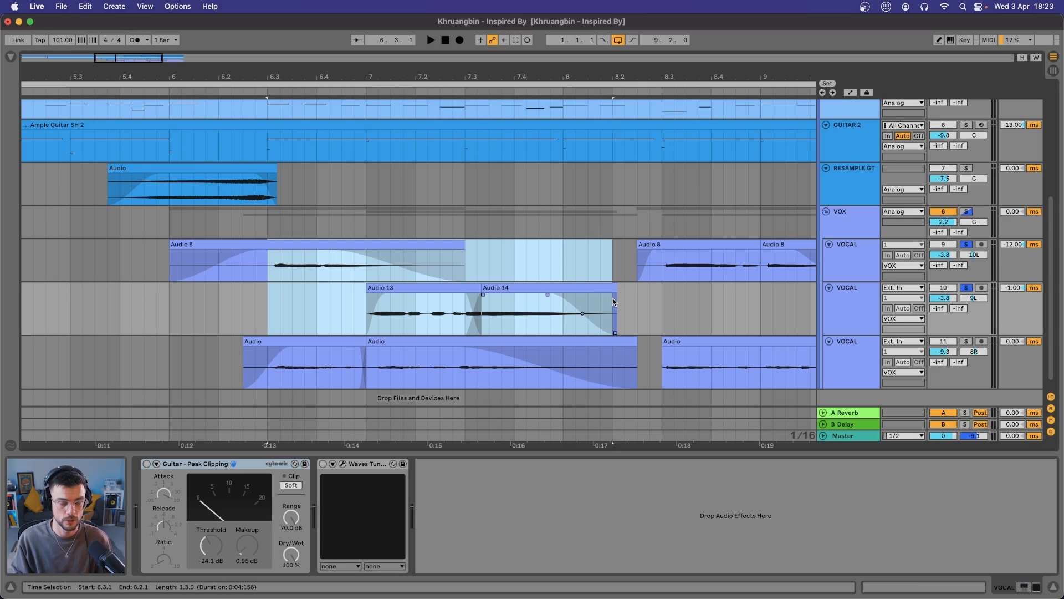
Play the selected vocal section from 6.3.1 to 8.2.1
{"action": "key", "text": "space"}
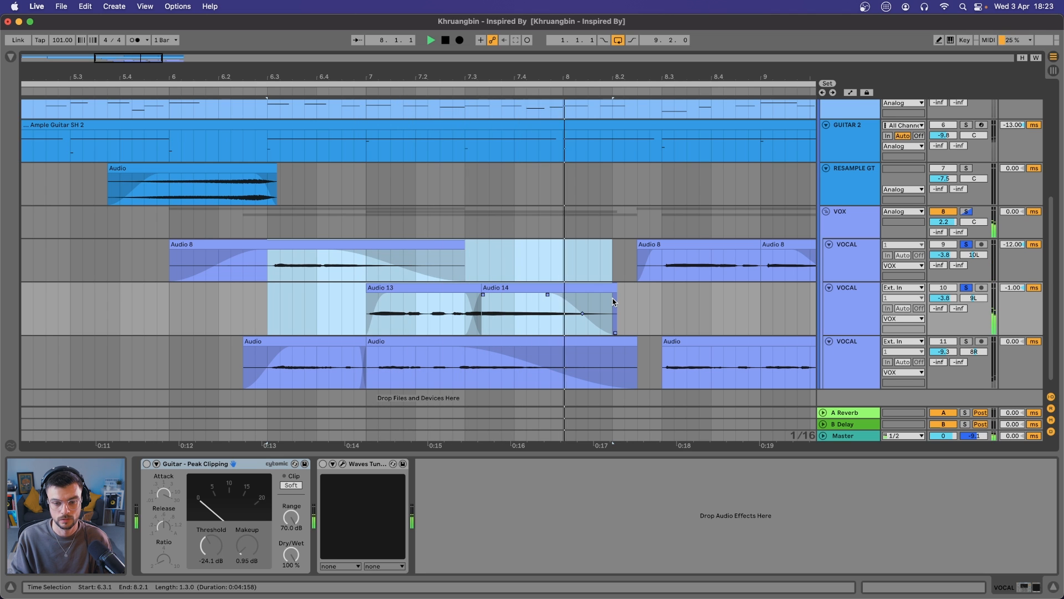
Look over the vocal clips Audio 13, Audio 14 and Audio 8 and audition the section from 6.3.1
{"action": "key", "text": "space"}
{"action": "left_click", "coordinate": [442, 286]}
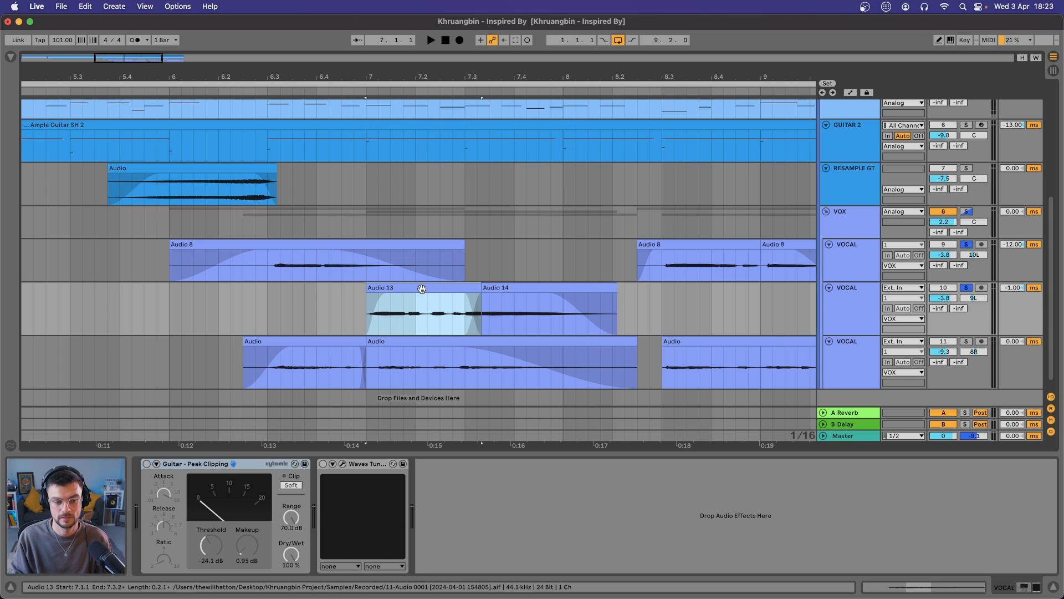
{"action": "left_click", "coordinate": [506, 287]}
{"action": "left_click", "coordinate": [332, 246]}
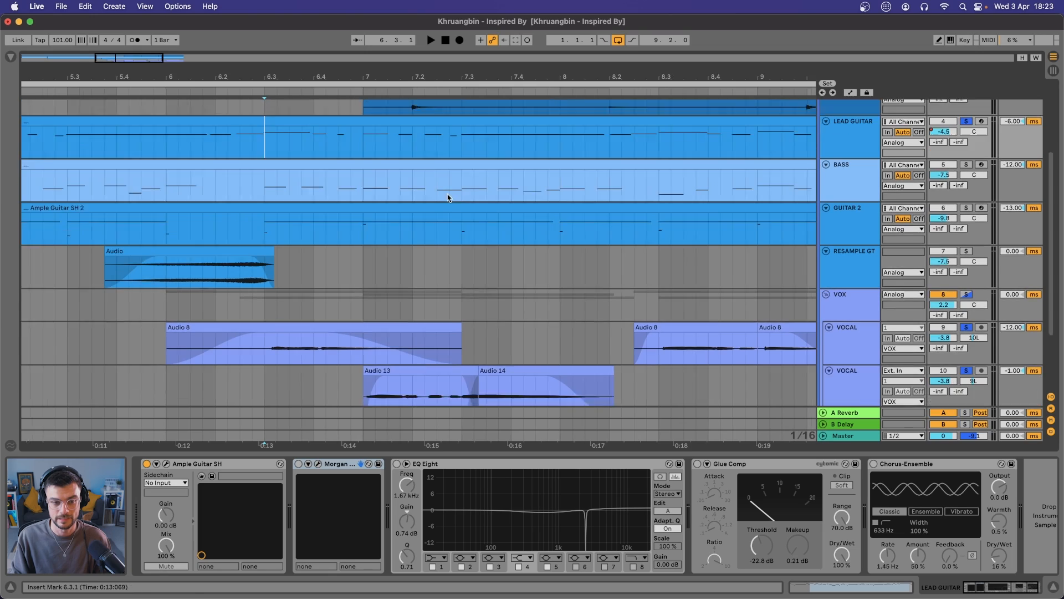
{"action": "scroll", "coordinate": [379, 297], "scroll_direction": "down", "scroll_amount": 5}
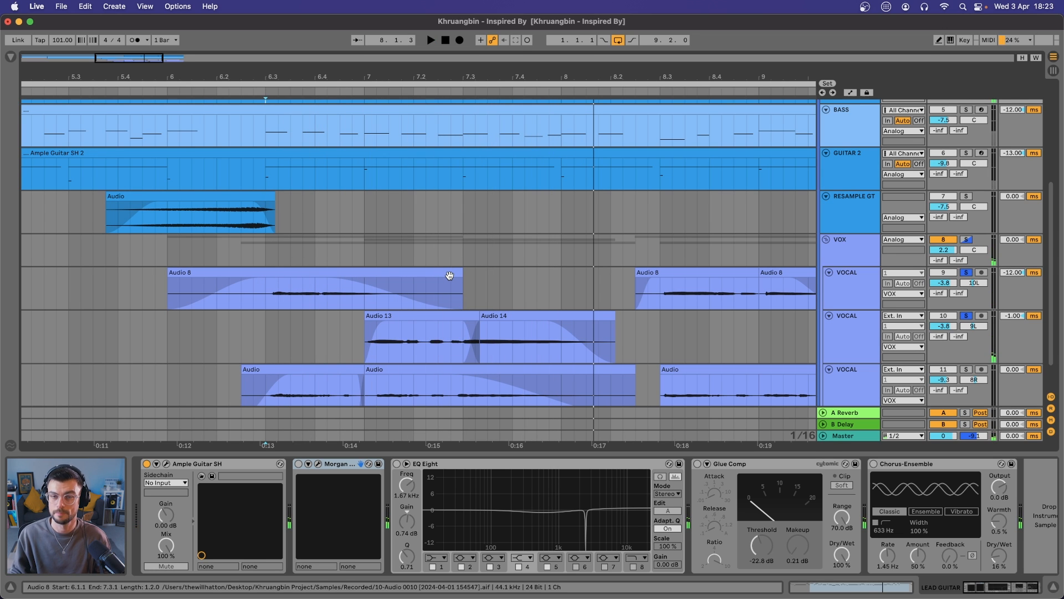
{"action": "key", "text": "space"}
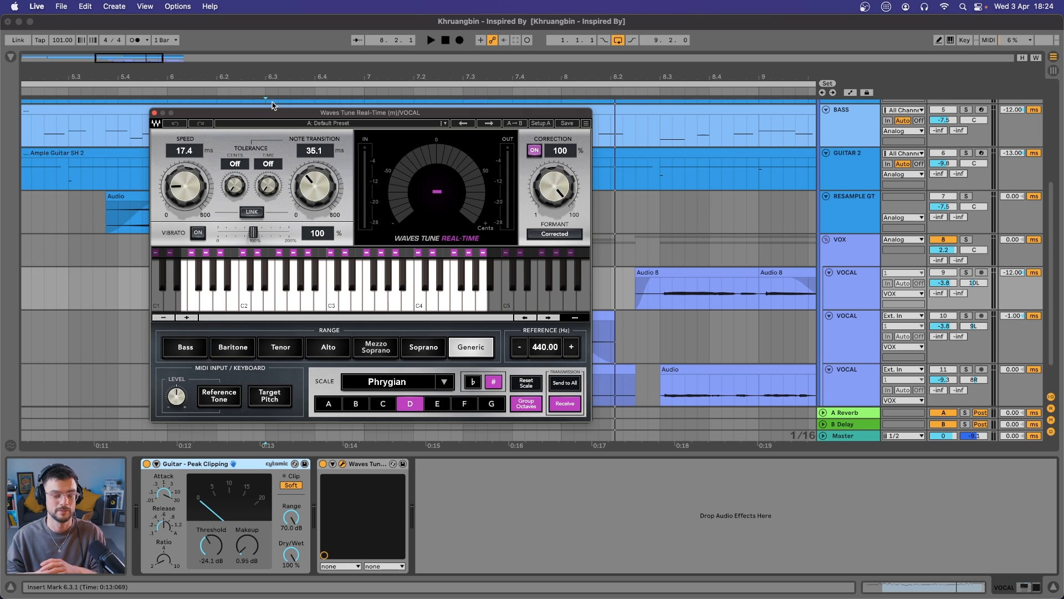
Audition Waves Tune Real-Time with its D Phrygian scale on the first vocal track and close the plug-in window
{"action": "left_click_drag", "start_coordinate": [259, 115], "coordinate": [348, 103]}
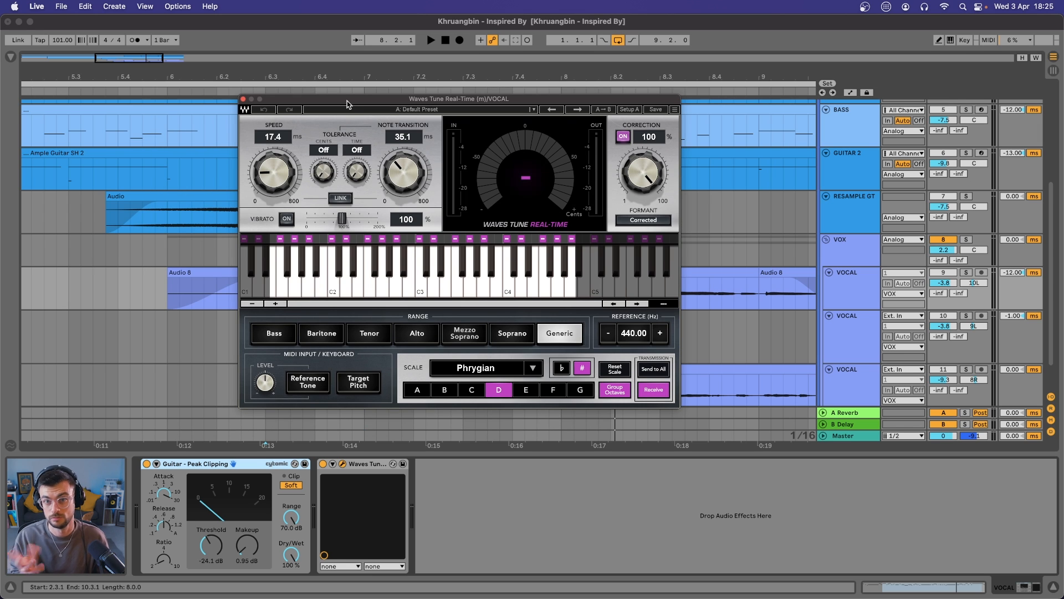
{"action": "left_click_drag", "start_coordinate": [347, 103], "coordinate": [348, 105]}
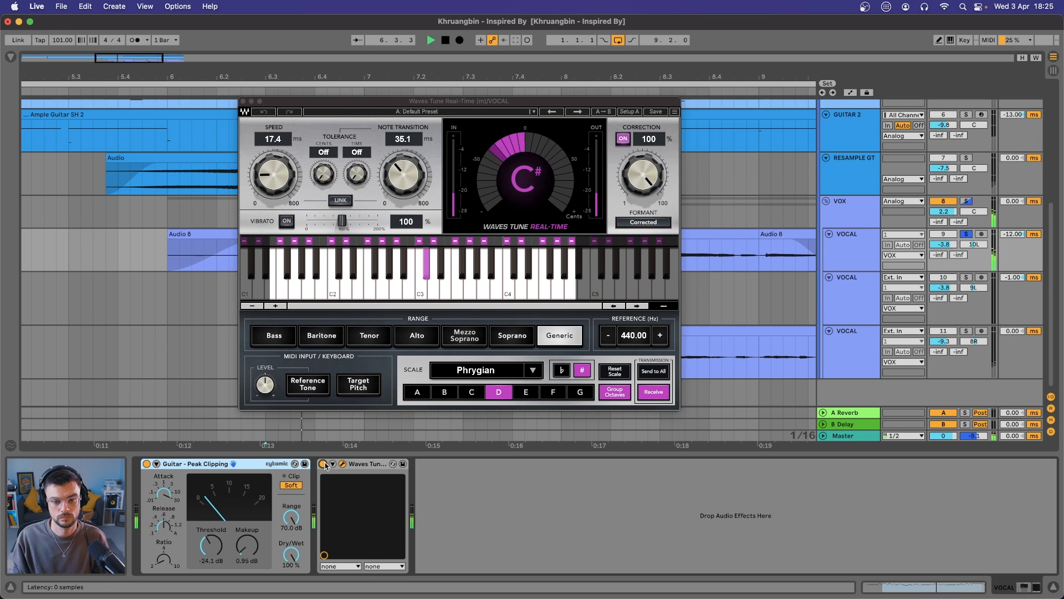
{"action": "left_click", "coordinate": [323, 464]}
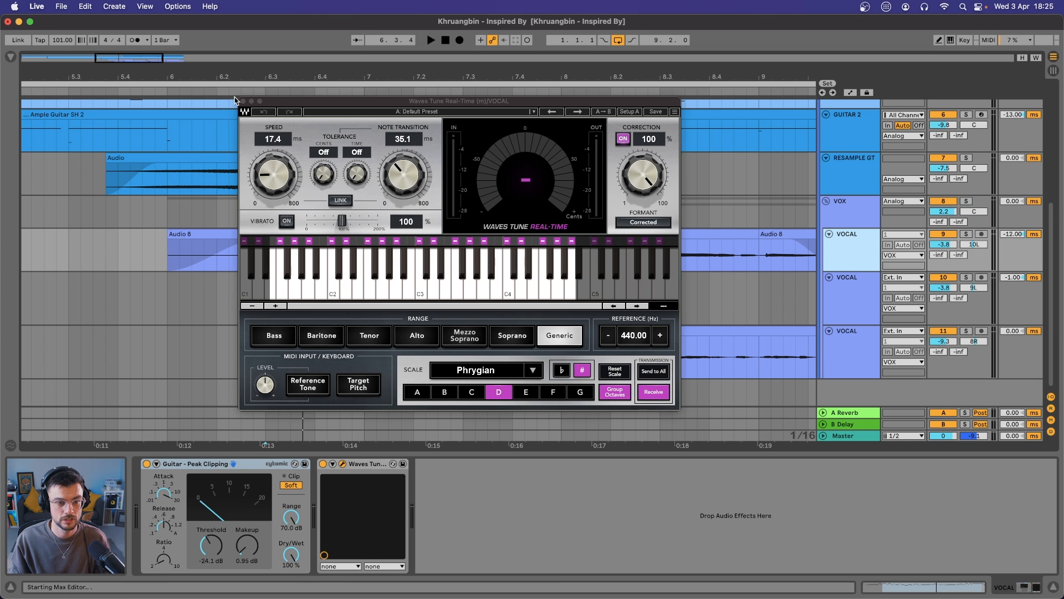
{"action": "left_click", "coordinate": [244, 101]}
Audition the third vocal track's clip from 7.1.1 to 8.2.3
{"action": "left_click", "coordinate": [455, 330]}
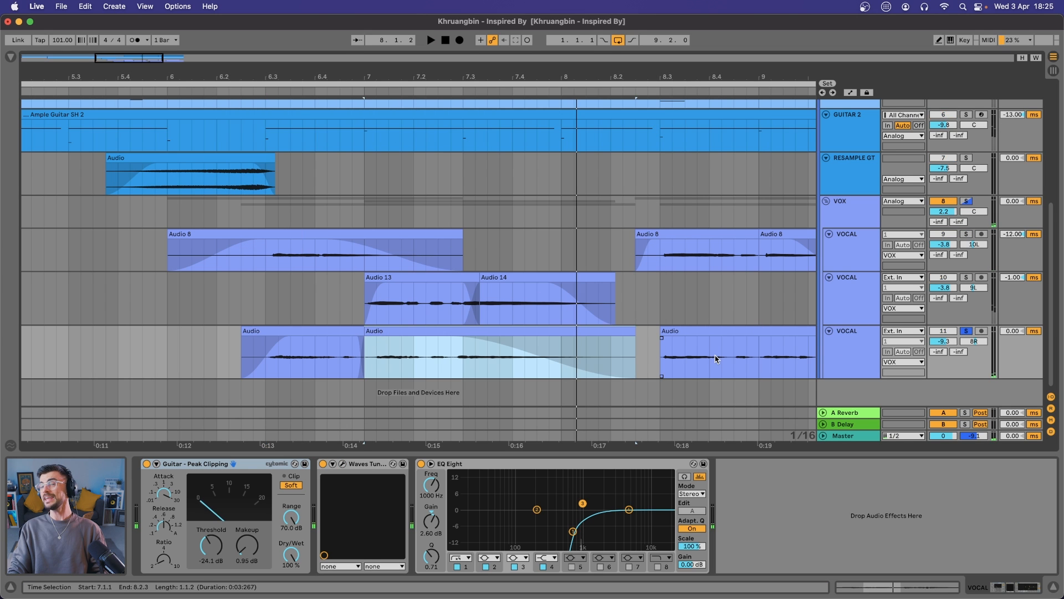
{"action": "key", "text": "space"}
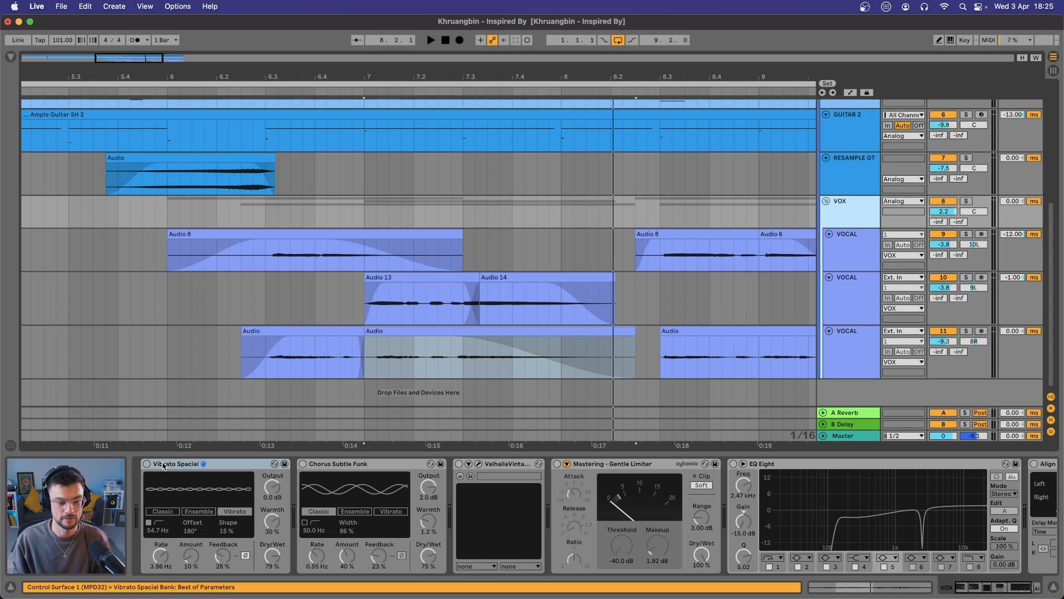
Enable the Vibrato Spacial and Chorus Subtle Funk effects on the VOX group
{"action": "left_click", "coordinate": [157, 464]}
{"action": "left_click", "coordinate": [147, 464]}
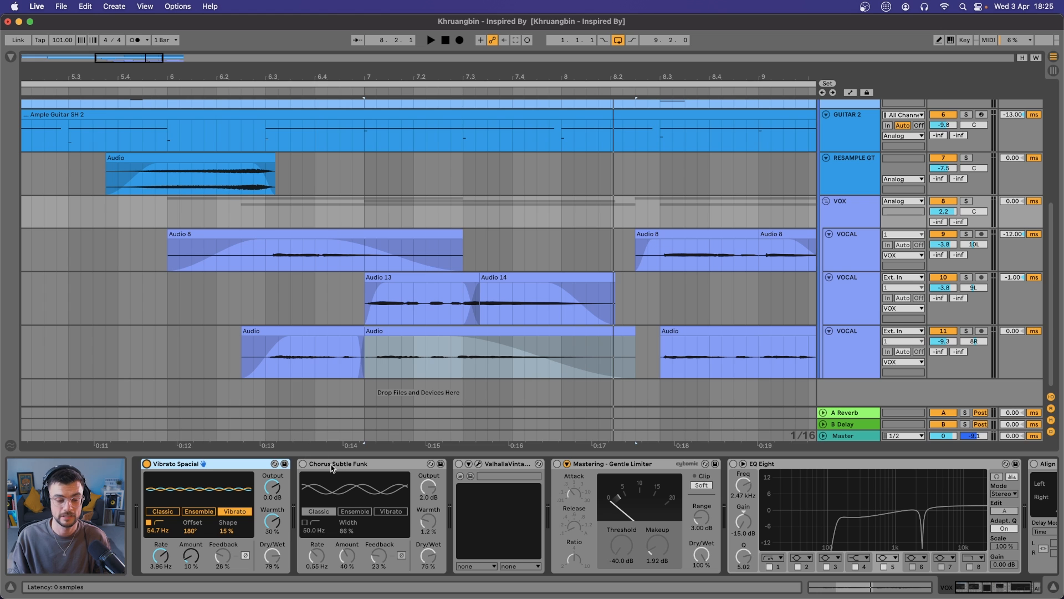
{"action": "left_click", "coordinate": [332, 467]}
{"action": "left_click", "coordinate": [303, 464]}
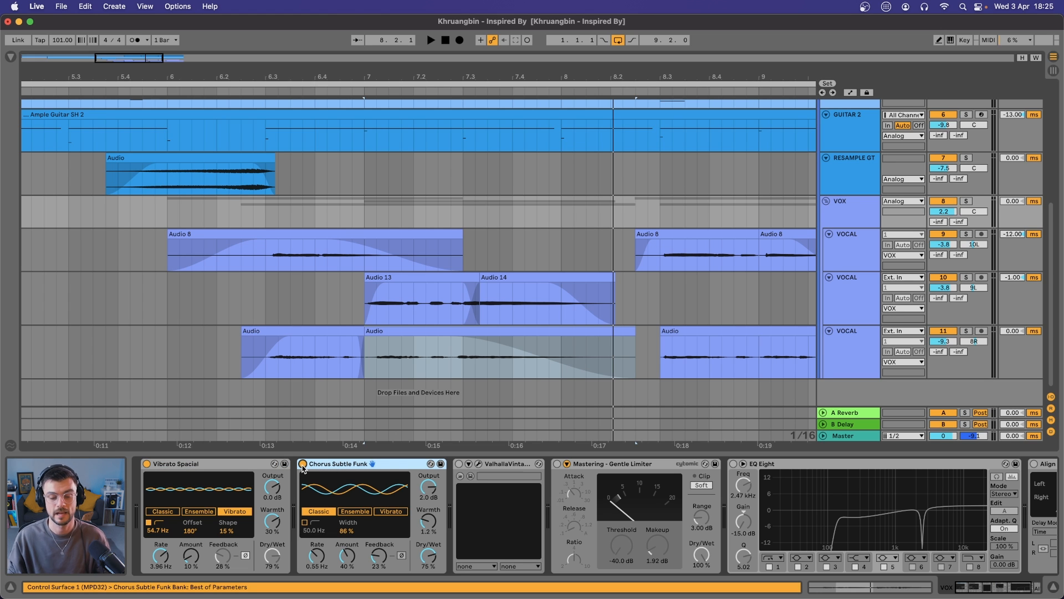
Enable ValhallaVintageVerb, Mastering - Gentle Limiter, EQ Eight and the Align delay on the VOX group, checking the reverb's settings
{"action": "left_click", "coordinate": [458, 464]}
{"action": "left_click", "coordinate": [479, 464]}
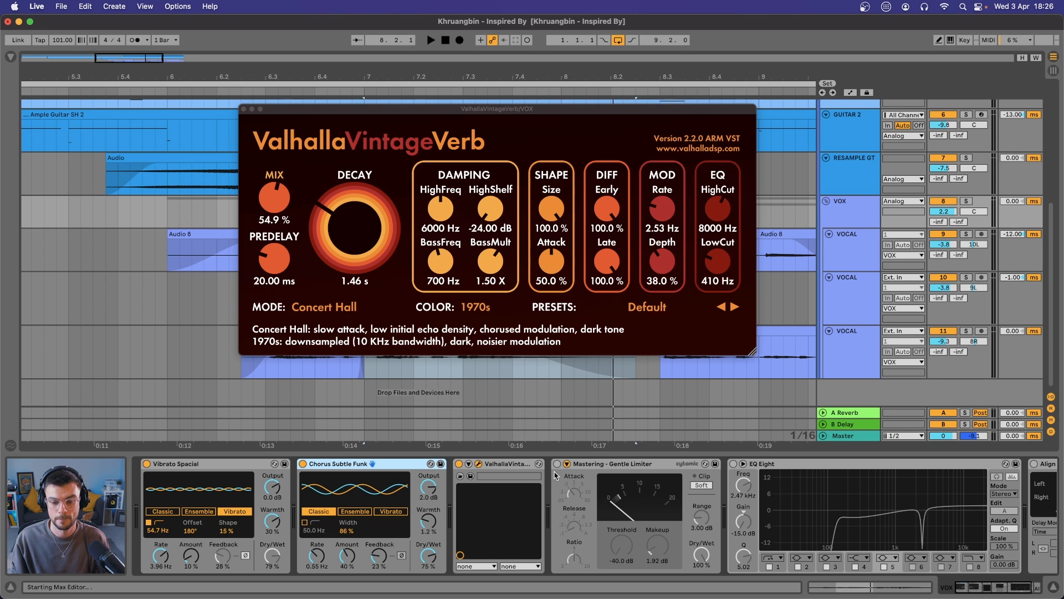
{"action": "left_click", "coordinate": [577, 470]}
{"action": "scroll", "coordinate": [610, 461], "scroll_direction": "right", "scroll_amount": 4}
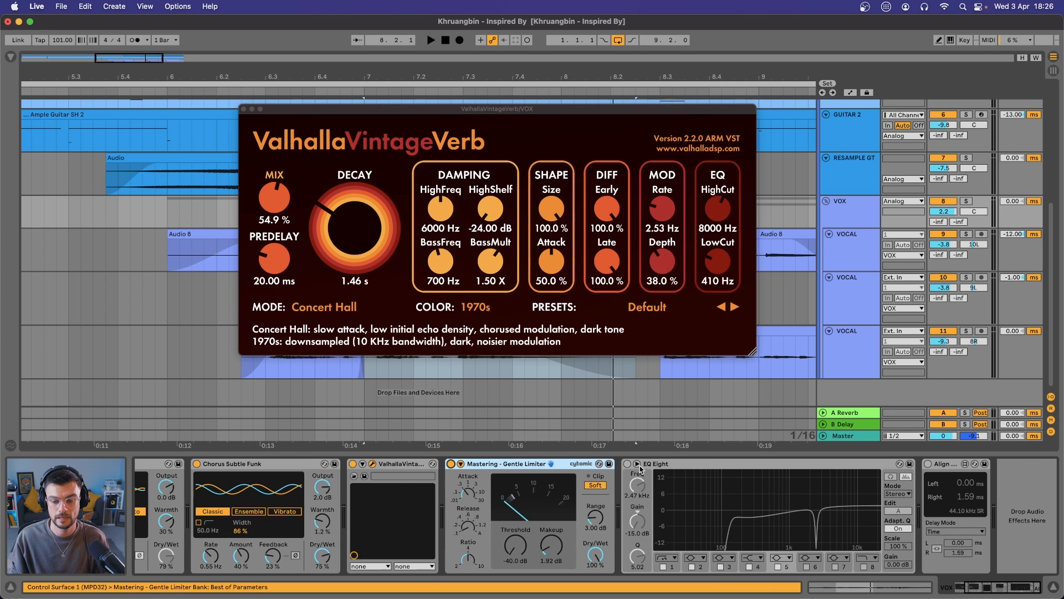
{"action": "left_click", "coordinate": [627, 464]}
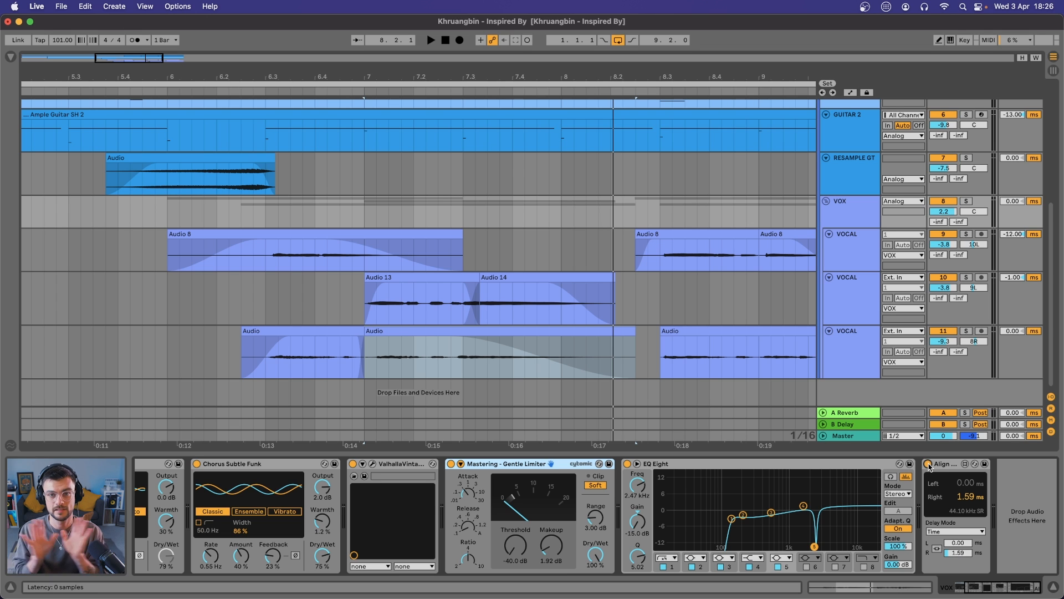
Play the processed VOX group together with GUITAR 2 from 6.3.1 through the remaining vocal clips
{"action": "left_click", "coordinate": [314, 234]}
{"action": "key", "text": "space"}
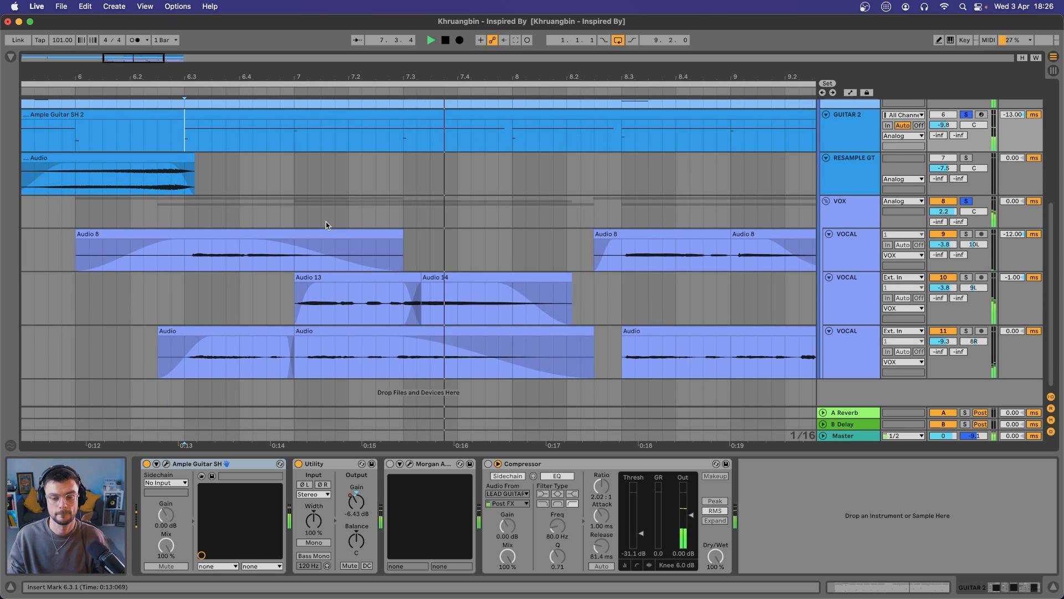
{"action": "scroll", "coordinate": [326, 225], "scroll_direction": "down", "scroll_amount": 4}
{"action": "scroll", "coordinate": [326, 225], "scroll_direction": "right", "scroll_amount": 3}
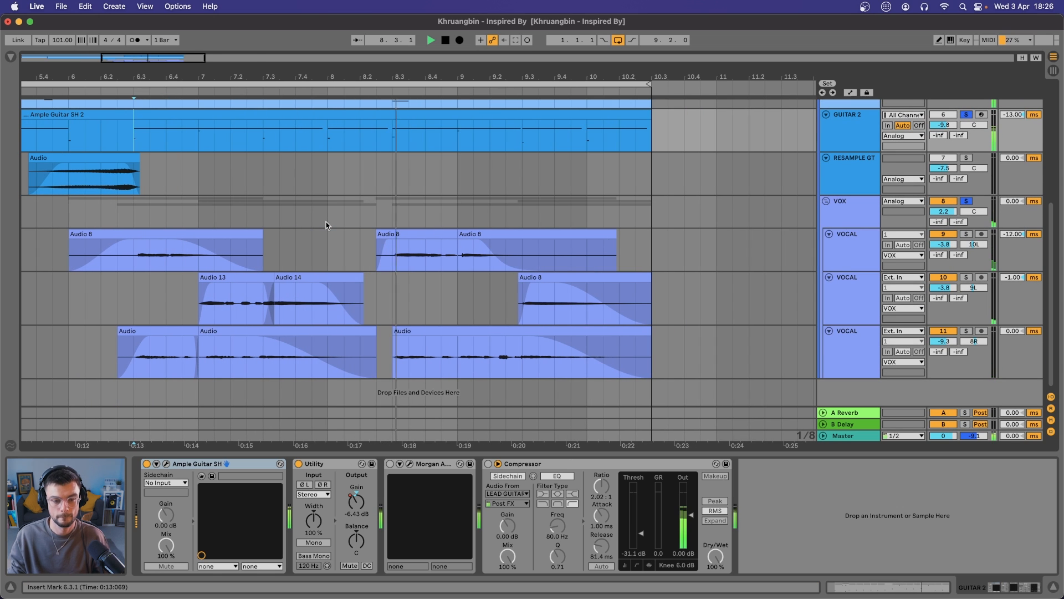
{"action": "scroll", "coordinate": [326, 225], "scroll_direction": "left", "scroll_amount": 3}
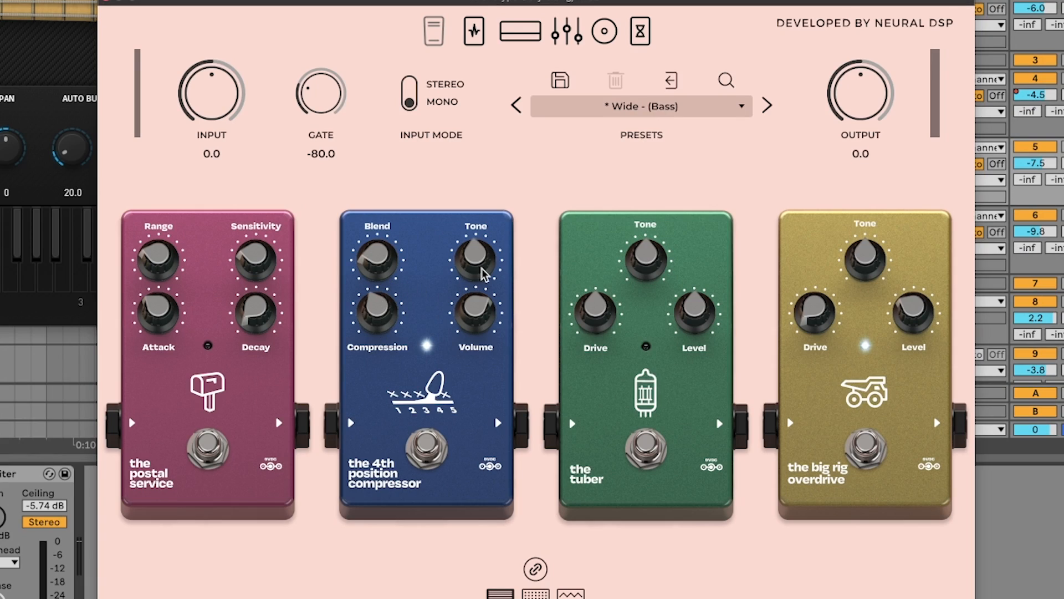
Examine the amp, equaliser and cabinet pages of the Cory Wong plug-in with the Wide - (Bass) preset
{"action": "left_click", "coordinate": [514, 40]}
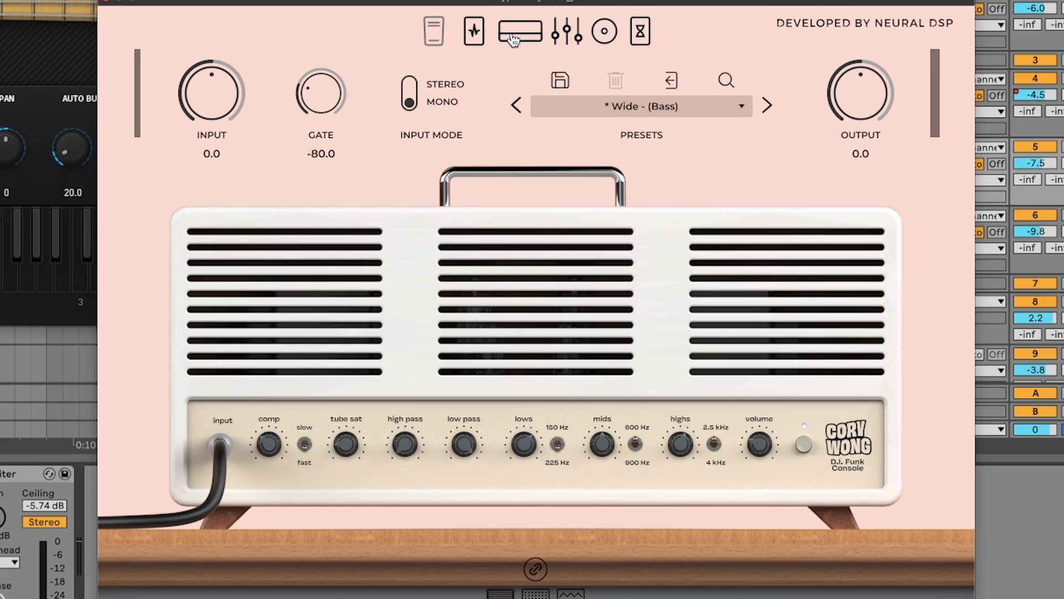
{"action": "left_click", "coordinate": [580, 41]}
{"action": "left_click", "coordinate": [616, 36]}
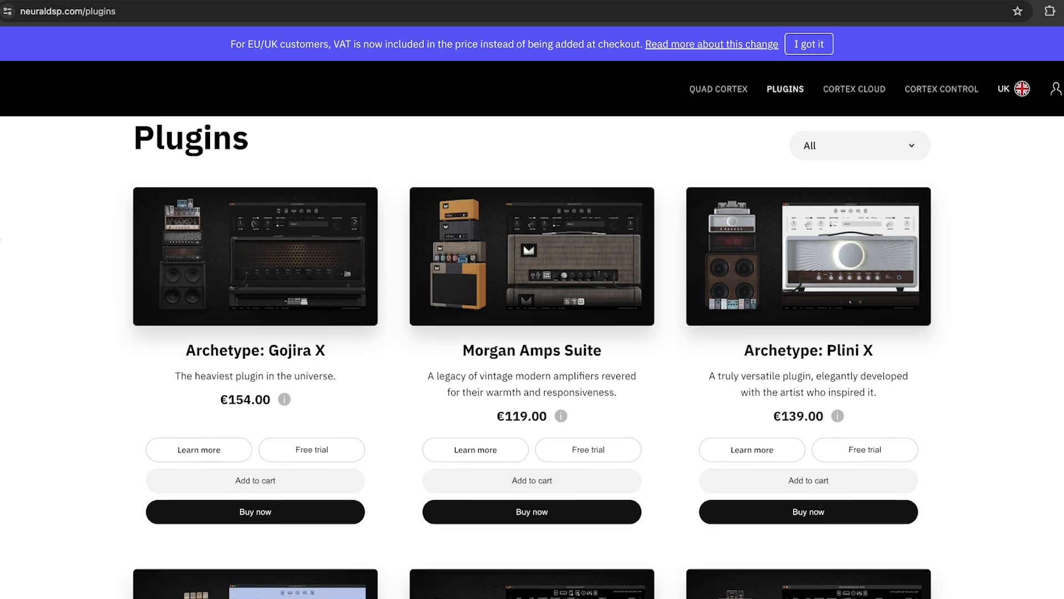
Browse the Morgan Amps Suite page and the plugin catalogue on the Neural DSP website in Chrome
{"action": "scroll", "coordinate": [532, 354], "scroll_direction": "down", "scroll_amount": 1}
{"action": "scroll", "coordinate": [532, 355], "scroll_direction": "down", "scroll_amount": 3}
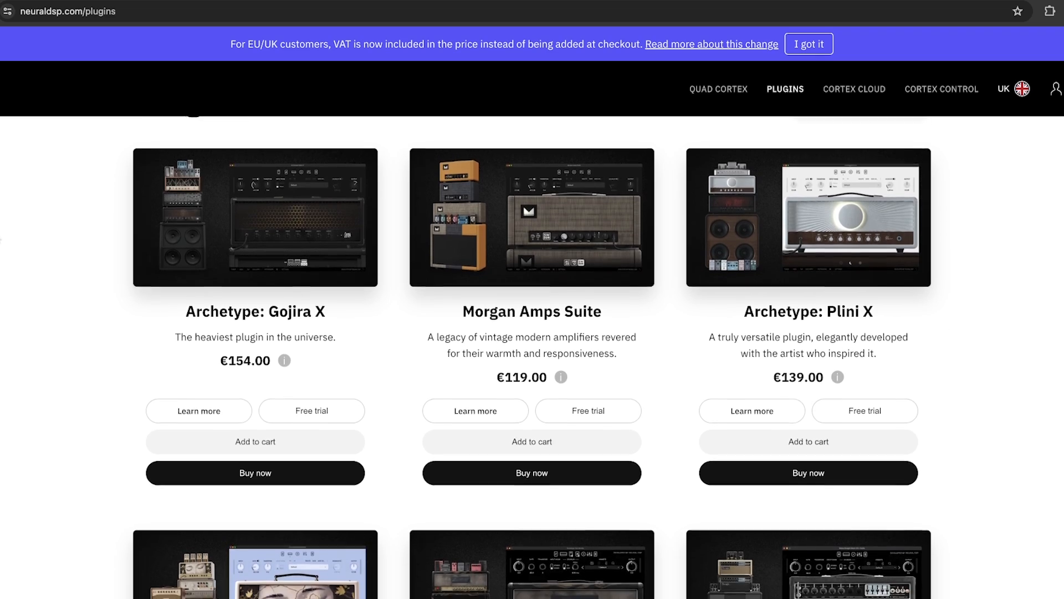
{"action": "scroll", "coordinate": [532, 355], "scroll_direction": "down", "scroll_amount": 3}
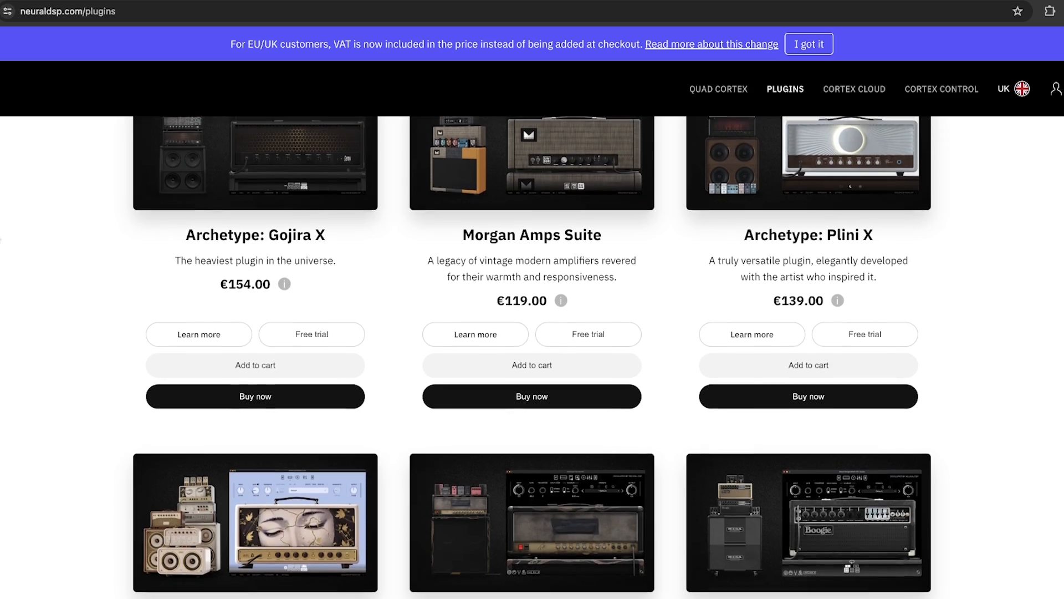
{"action": "scroll", "coordinate": [532, 355], "scroll_direction": "down", "scroll_amount": 1}
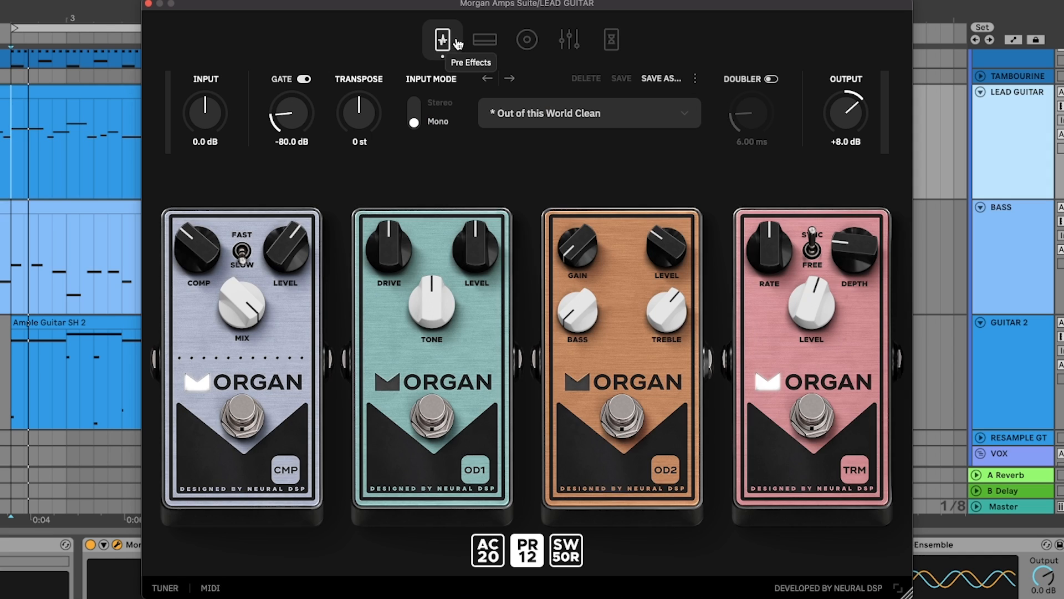
Review the amp, cabinet, equaliser and post-effects pages of Morgan Amps Suite on the LEAD GUITAR track
{"action": "left_click", "coordinate": [493, 44]}
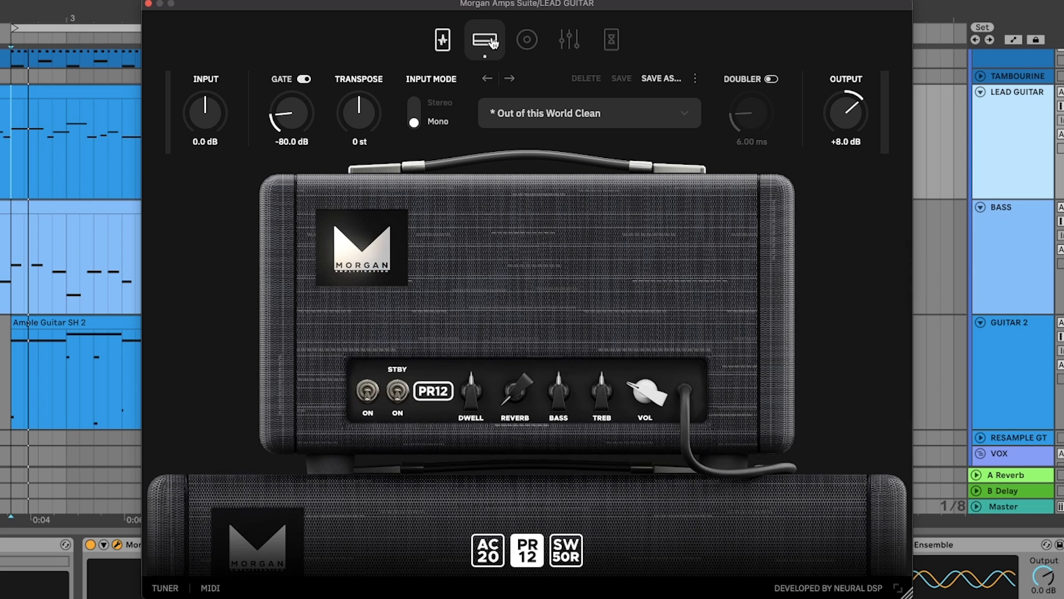
{"action": "left_click", "coordinate": [527, 41]}
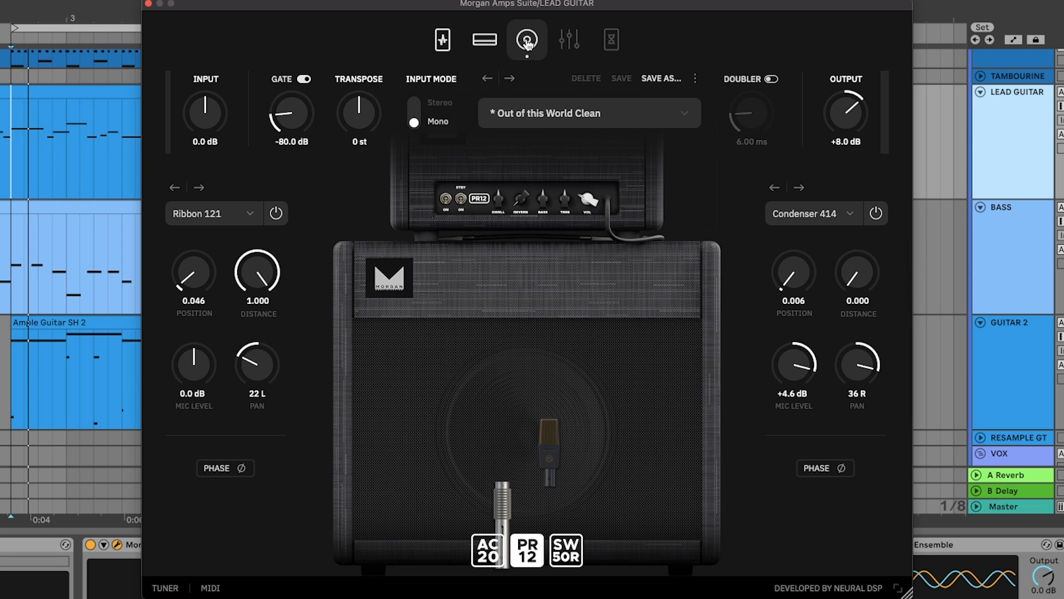
{"action": "left_click", "coordinate": [565, 47]}
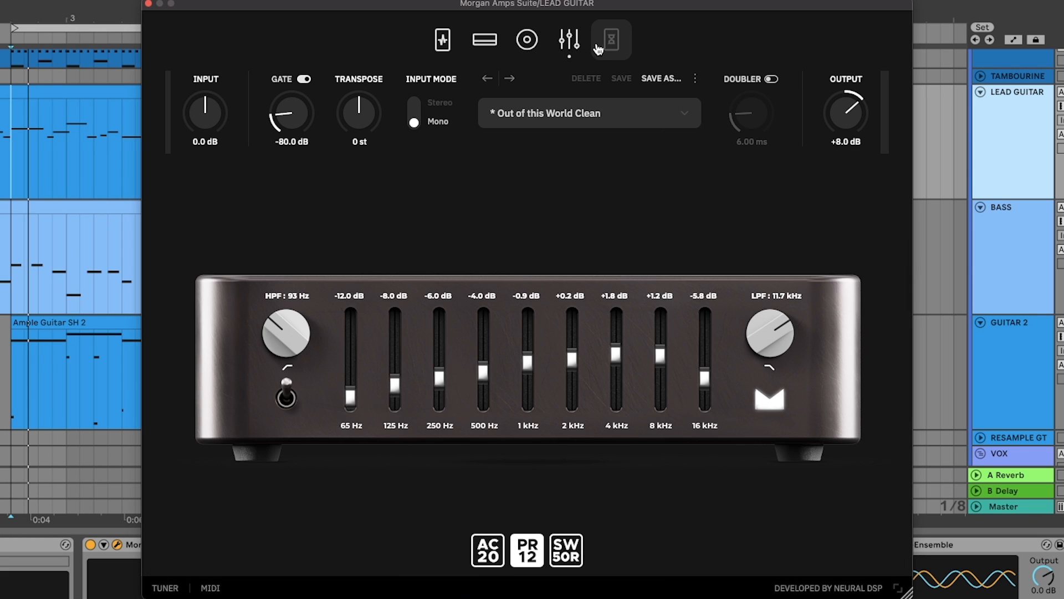
{"action": "left_click", "coordinate": [597, 50]}
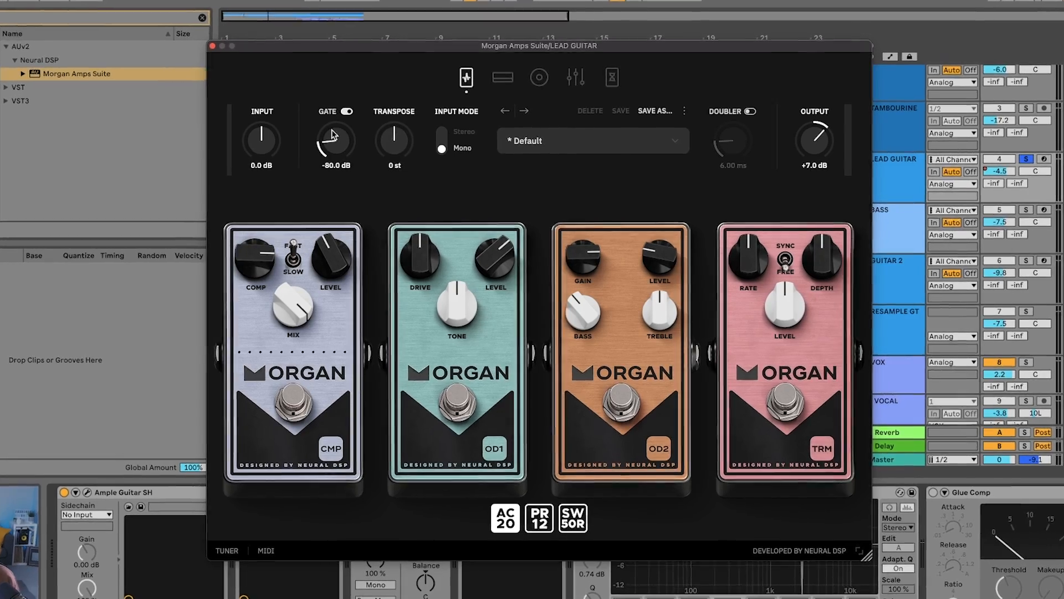
Set the Morgan Amps Suite output to +8.0 dB, and enable the CMP pedal with less compression, Slow mode and a higher level
{"action": "left_click_drag", "start_coordinate": [830, 131], "coordinate": [830, 128]}
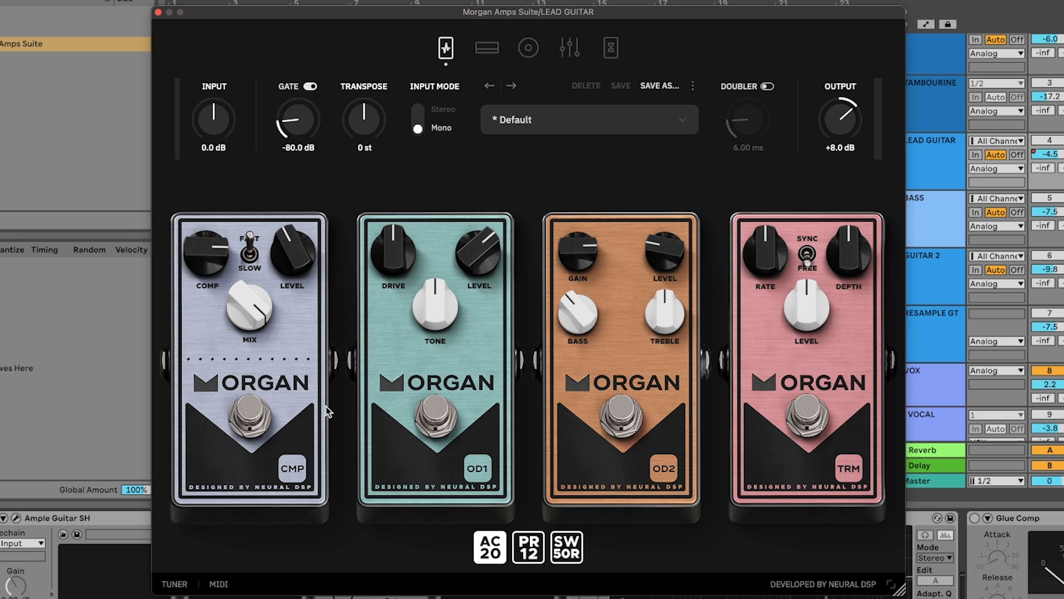
{"action": "left_click", "coordinate": [244, 407]}
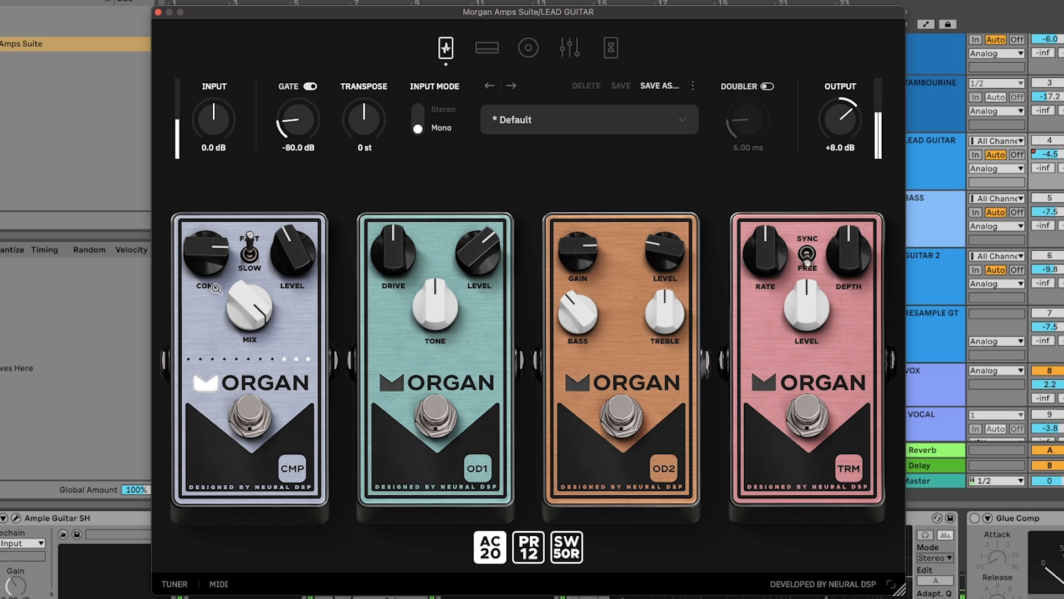
{"action": "left_click_drag", "start_coordinate": [206, 262], "coordinate": [204, 353]}
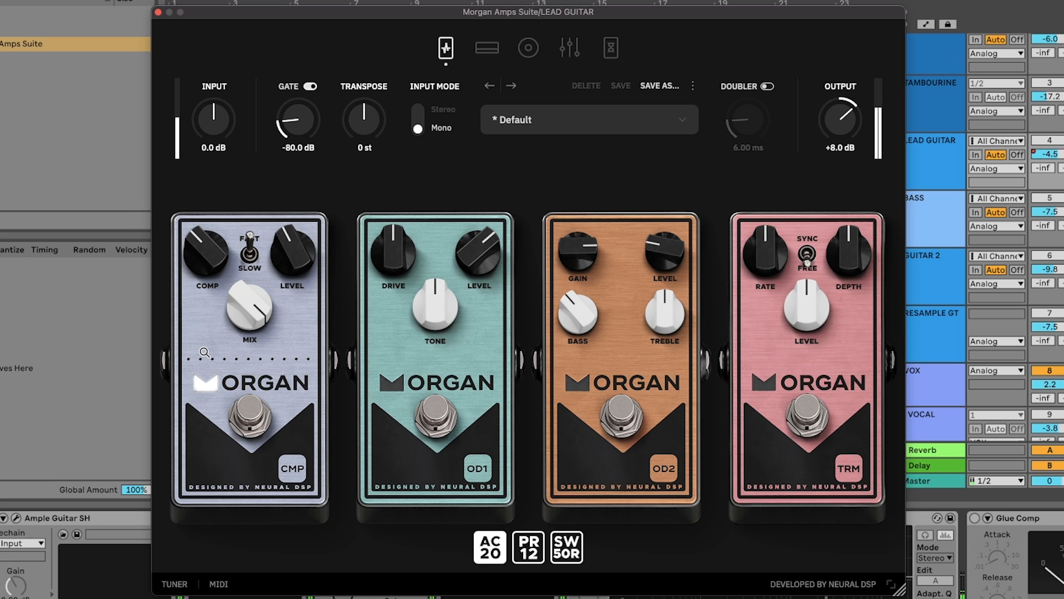
{"action": "left_click", "coordinate": [250, 254]}
{"action": "left_click_drag", "start_coordinate": [294, 260], "coordinate": [291, 206]}
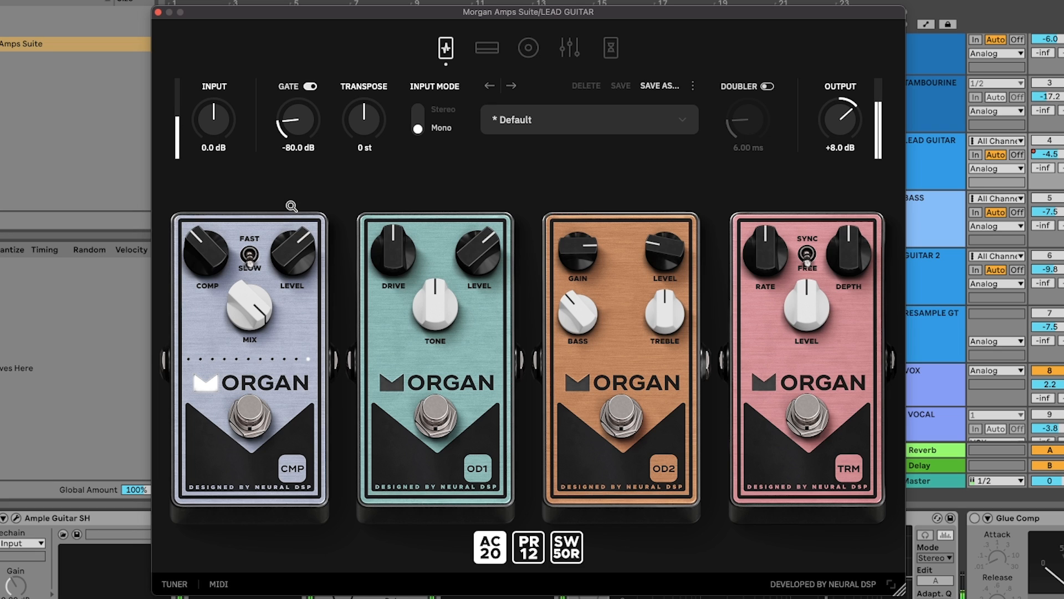
Enable the TRM tremolo pedal, switch it to Sync, set the rate to mid-position, lower the depth and raise the level
{"action": "left_click", "coordinate": [806, 415]}
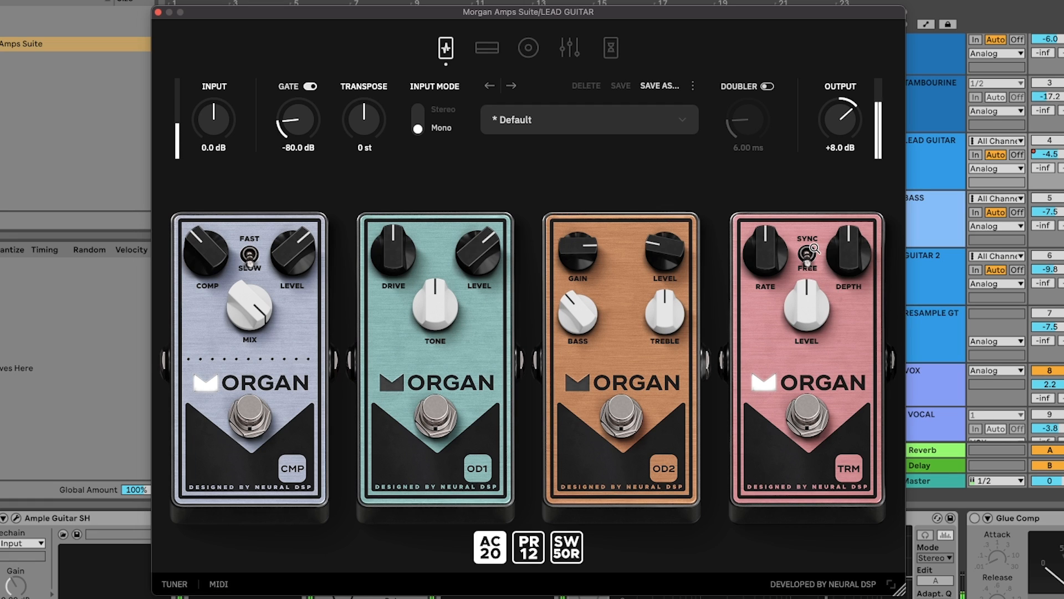
{"action": "left_click", "coordinate": [807, 254]}
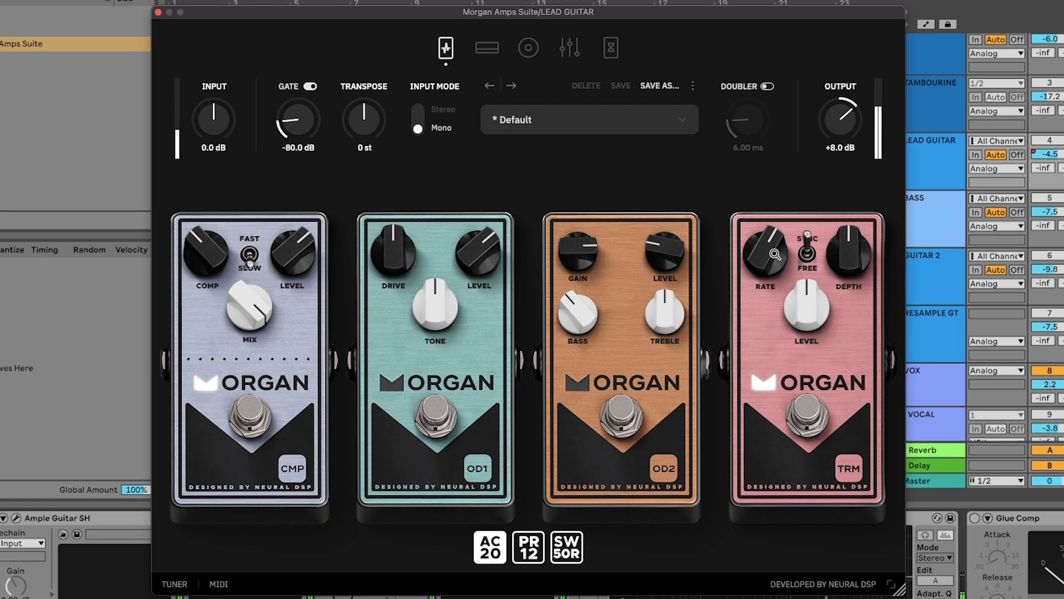
{"action": "left_click_drag", "start_coordinate": [775, 254], "coordinate": [776, 272]}
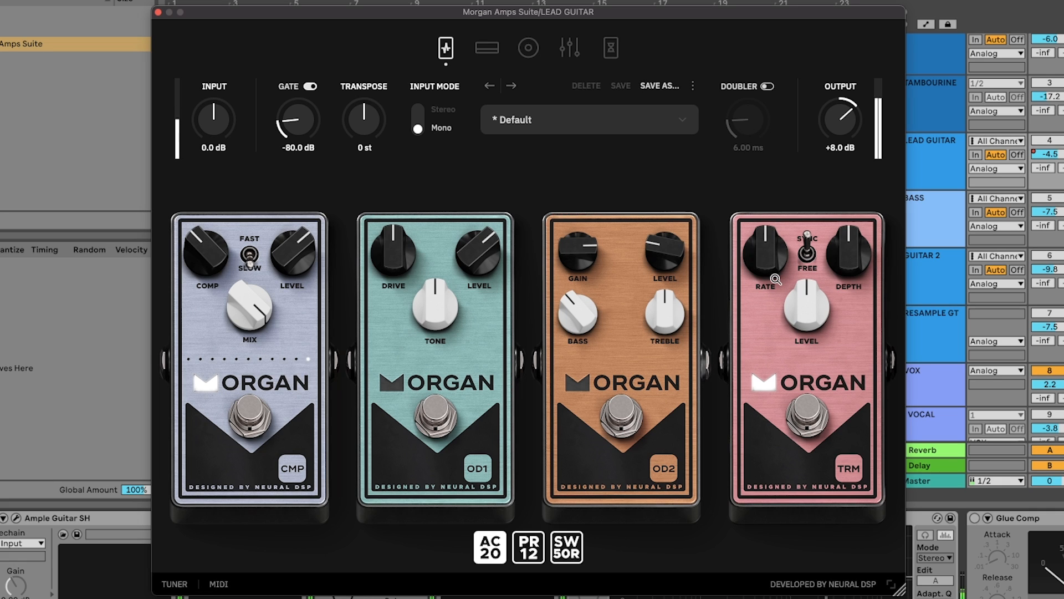
{"action": "left_click_drag", "start_coordinate": [860, 255], "coordinate": [860, 426]}
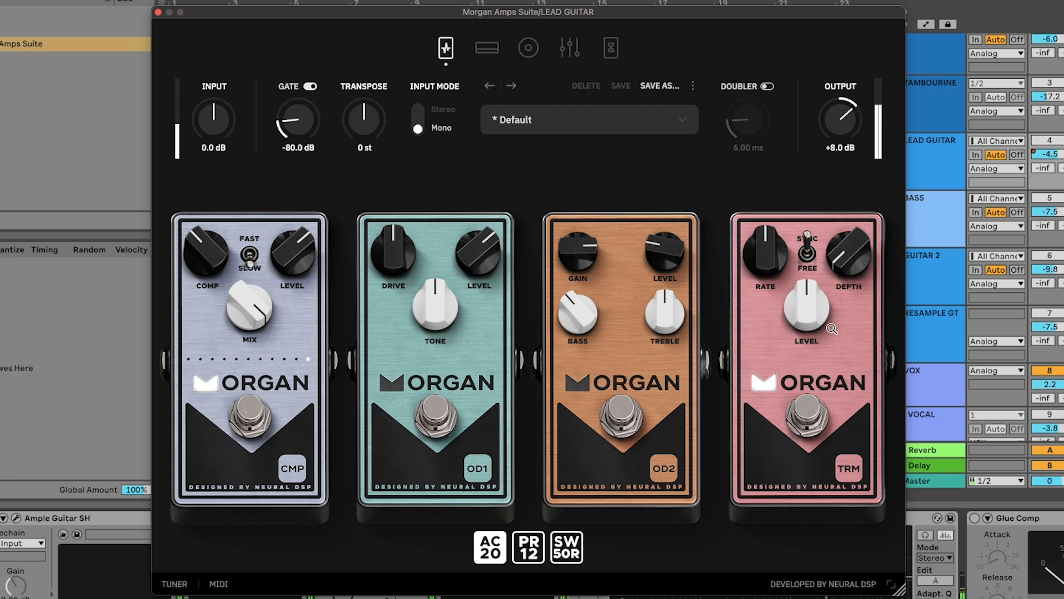
{"action": "left_click_drag", "start_coordinate": [832, 333], "coordinate": [835, 268]}
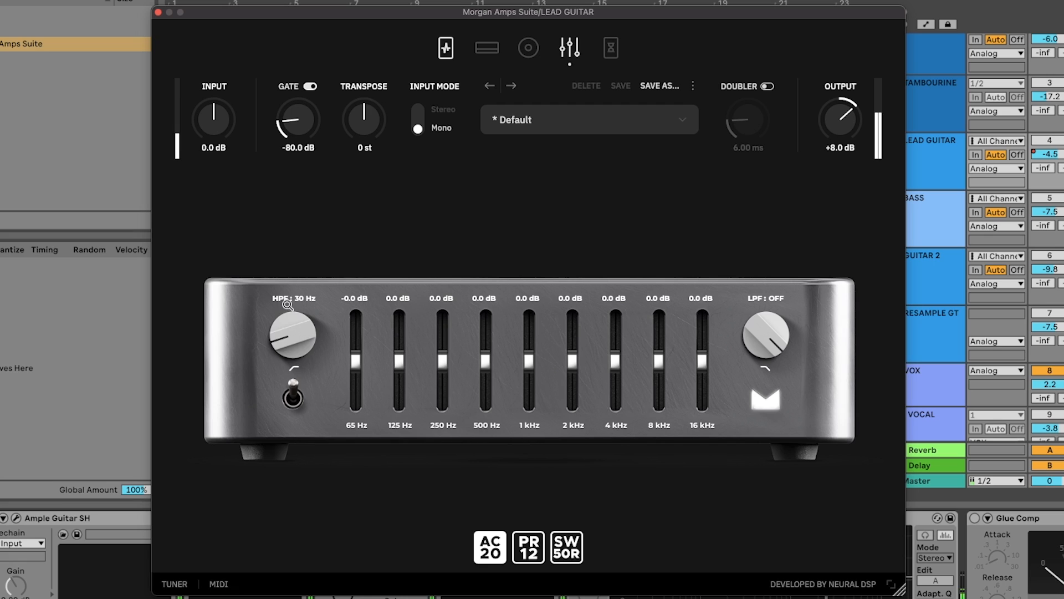
In the equaliser, set the high-pass filter to 105 Hz, low-pass to 11.0 kHz, 65 Hz to -12.0 dB and 125 Hz to -7.3 dB
{"action": "left_click_drag", "start_coordinate": [286, 304], "coordinate": [284, 255]}
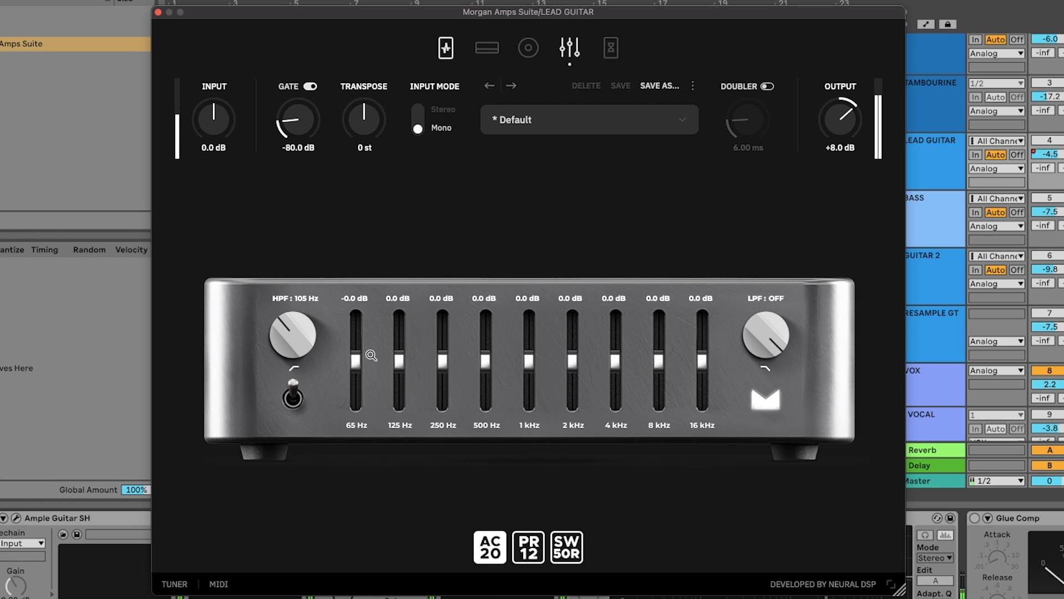
{"action": "left_click_drag", "start_coordinate": [358, 362], "coordinate": [399, 388]}
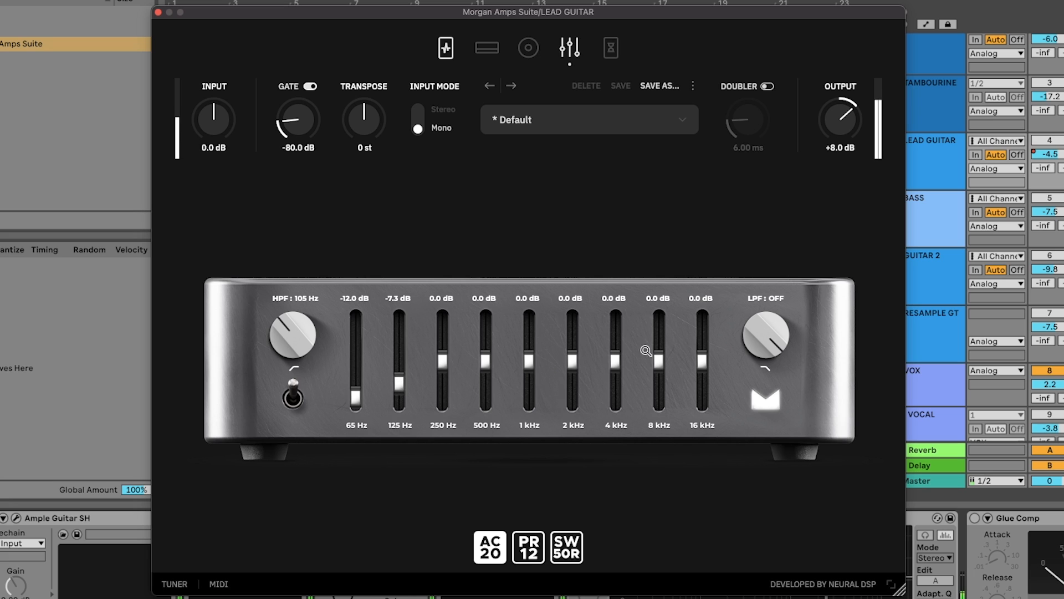
{"action": "left_click_drag", "start_coordinate": [772, 333], "coordinate": [771, 389]}
Set 250 Hz to -3.9 dB, 500 Hz to -3.8 dB, 1 kHz to -2.2 dB, 2 and 4 kHz to +1.0 dB, and 16 kHz to -4.4 dB
{"action": "left_click_drag", "start_coordinate": [445, 363], "coordinate": [493, 370]}
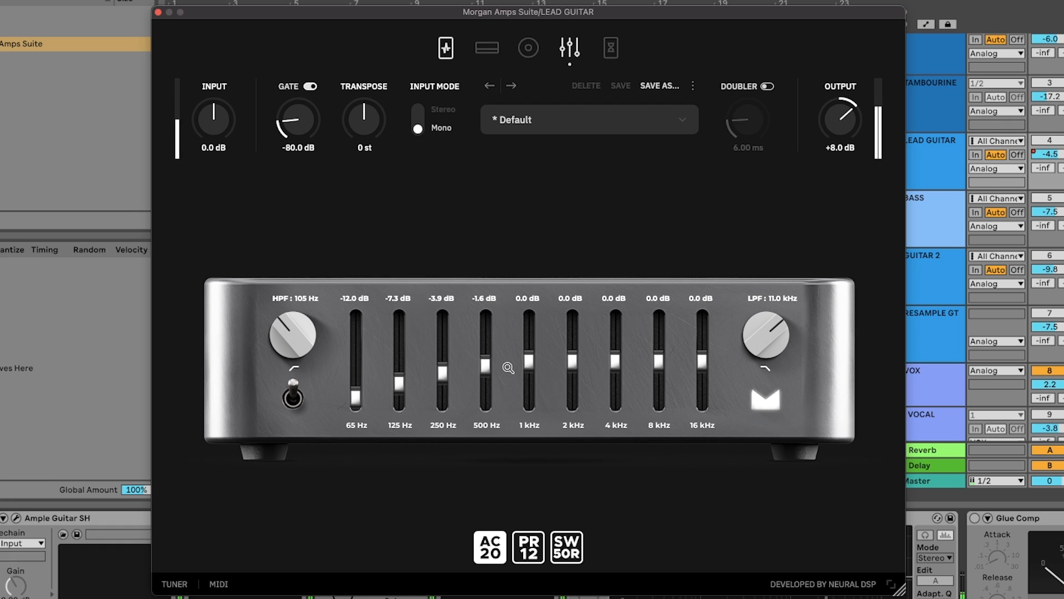
{"action": "left_click_drag", "start_coordinate": [486, 369], "coordinate": [522, 374]}
{"action": "left_click_drag", "start_coordinate": [617, 358], "coordinate": [573, 354]}
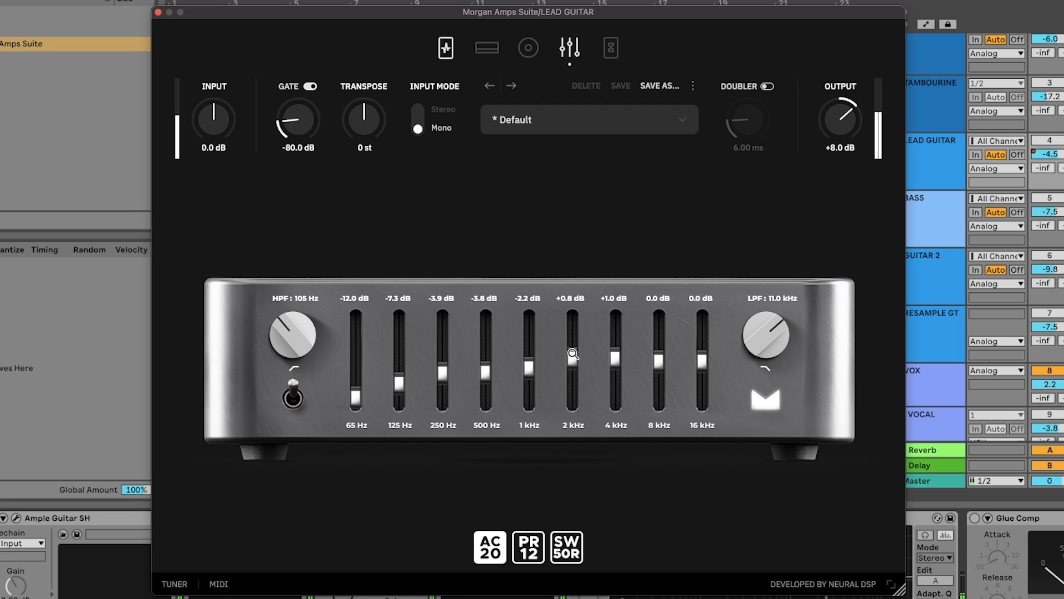
{"action": "left_click_drag", "start_coordinate": [710, 363], "coordinate": [709, 377]}
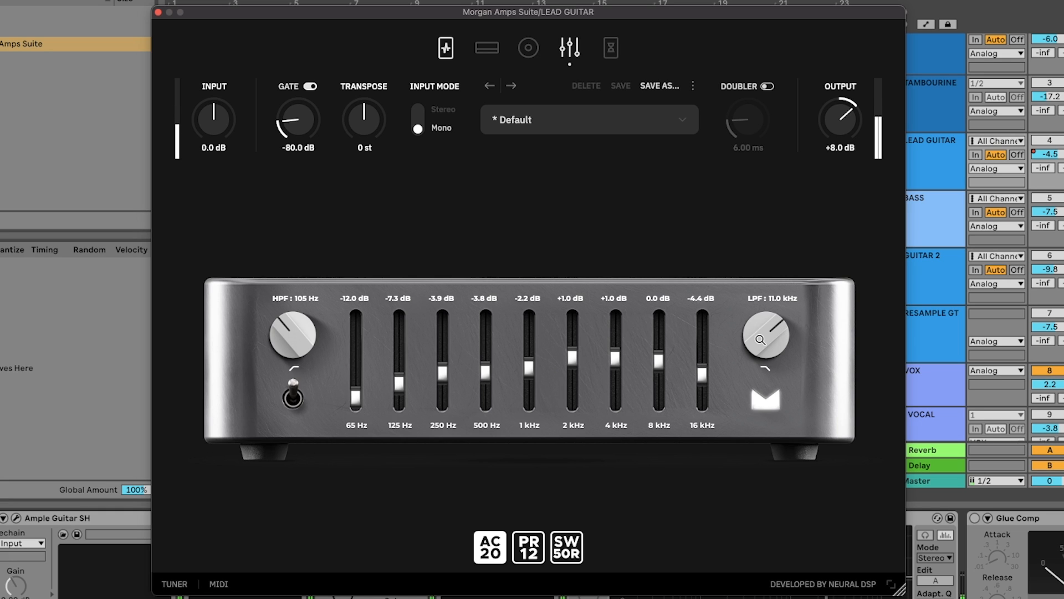
On the DLY delay pedal, raise the low-cut filter, set feedback and tape drive to about mid-position, and lower the mix
{"action": "left_click", "coordinate": [615, 55]}
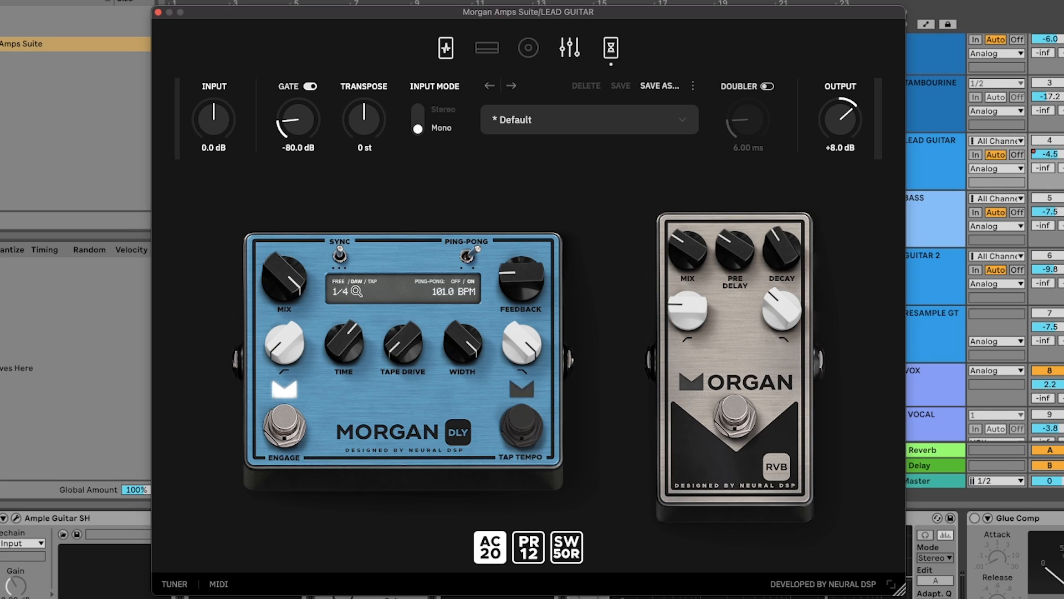
{"action": "left_click_drag", "start_coordinate": [294, 350], "coordinate": [280, 268]}
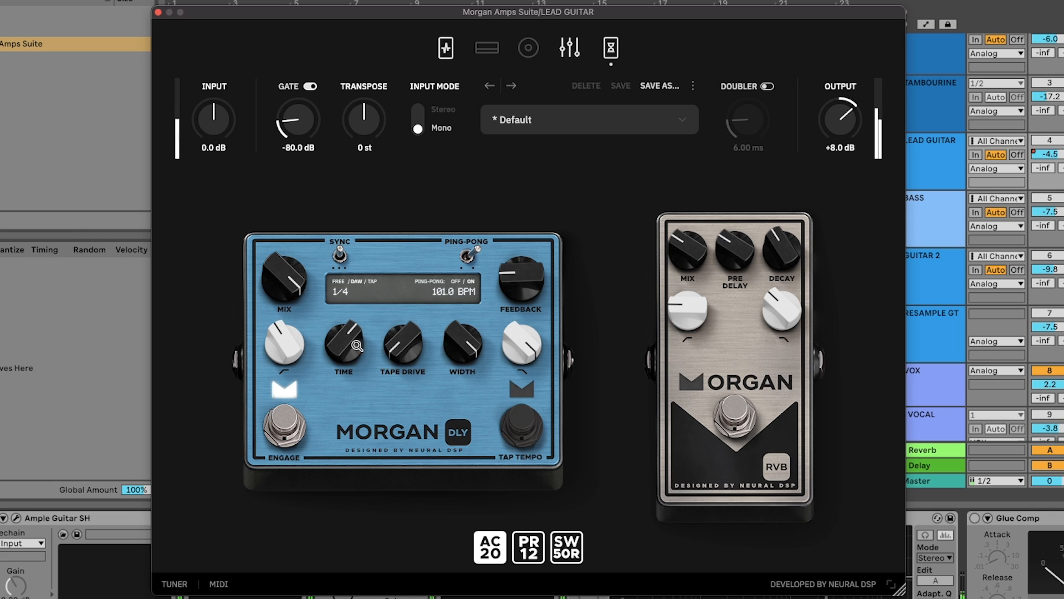
{"action": "left_click_drag", "start_coordinate": [540, 286], "coordinate": [533, 217]}
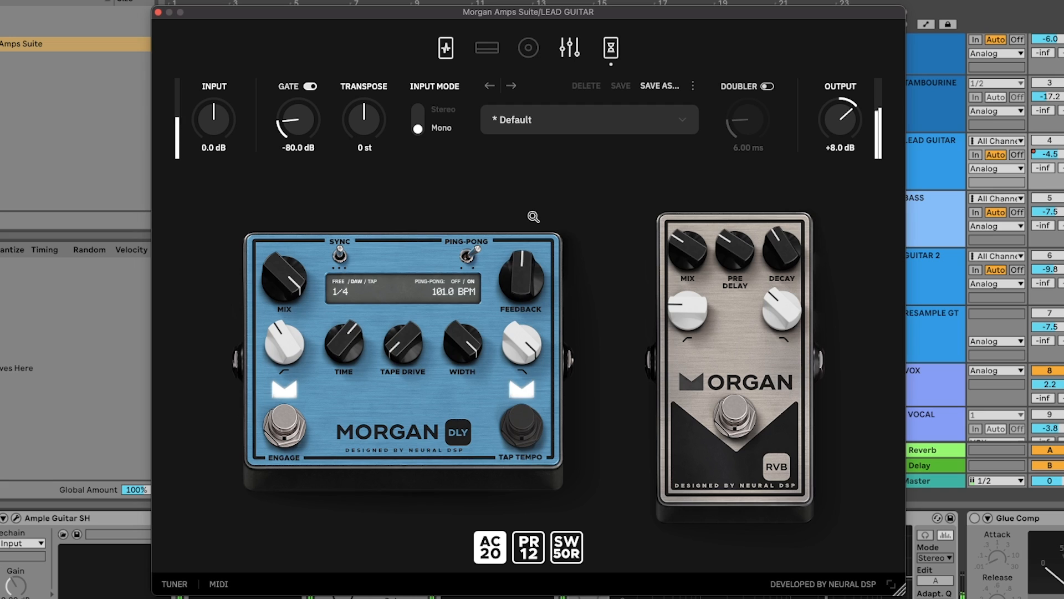
{"action": "left_click_drag", "start_coordinate": [429, 338], "coordinate": [421, 245]}
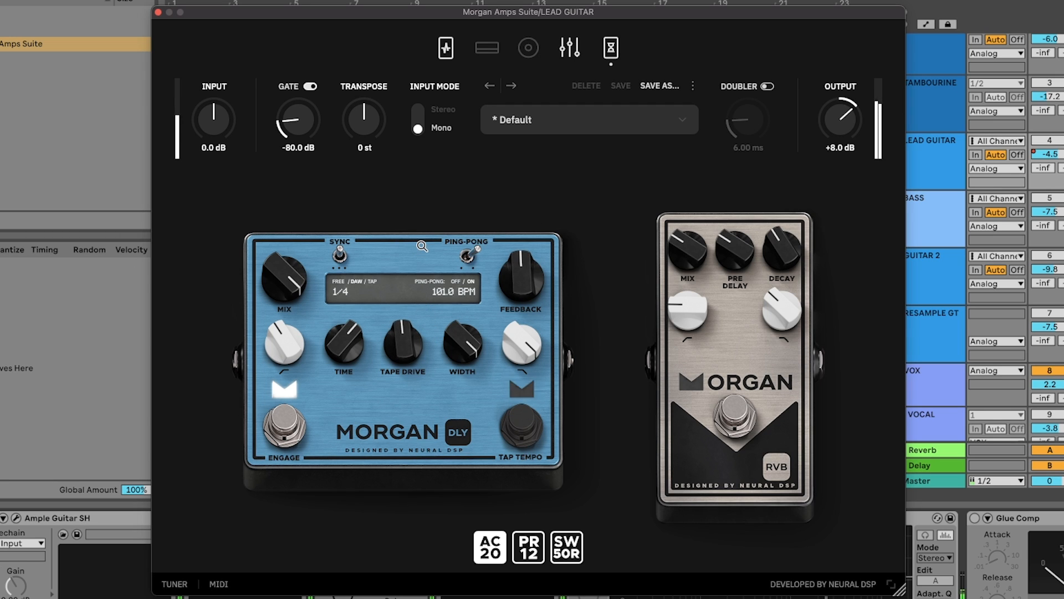
{"action": "left_click_drag", "start_coordinate": [289, 268], "coordinate": [302, 429]}
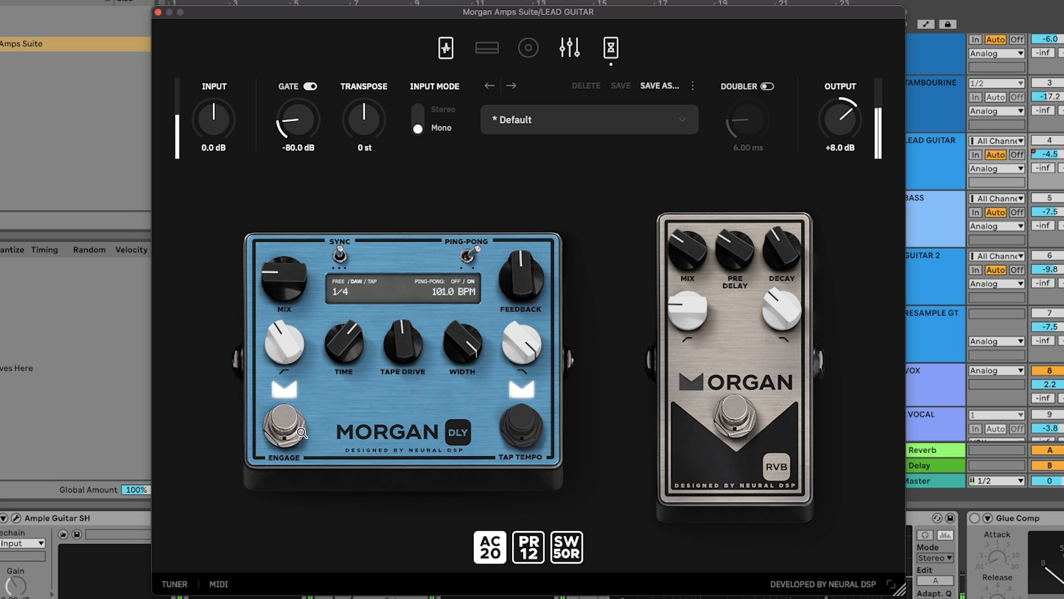
Enable the RVB reverb pedal, raise its low-cut filter and adjust its high-cut filter
{"action": "left_click", "coordinate": [742, 417]}
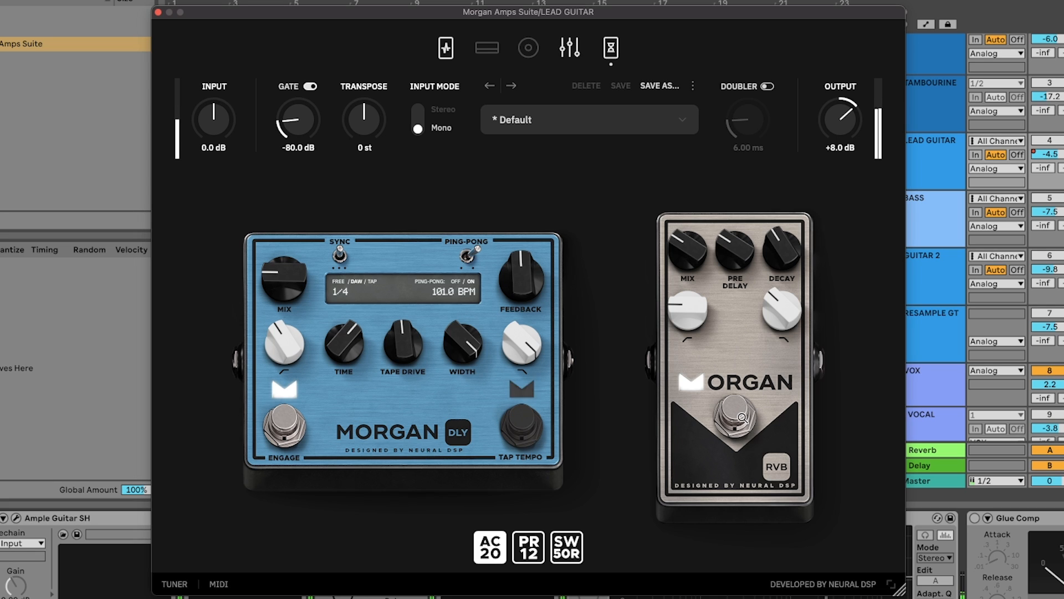
{"action": "left_click_drag", "start_coordinate": [687, 314], "coordinate": [683, 281]}
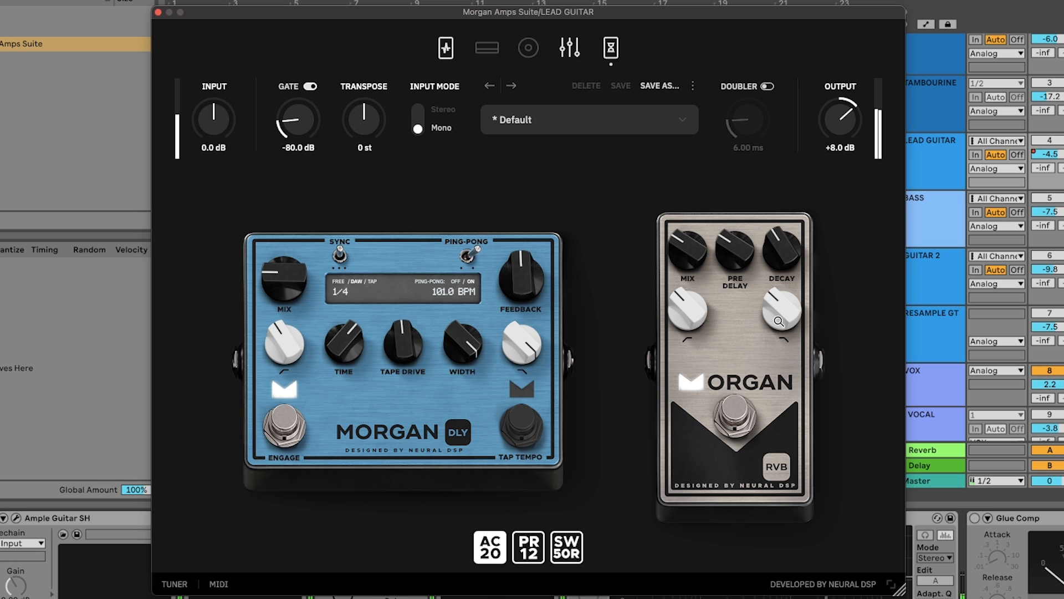
{"action": "left_click_drag", "start_coordinate": [779, 319], "coordinate": [769, 238]}
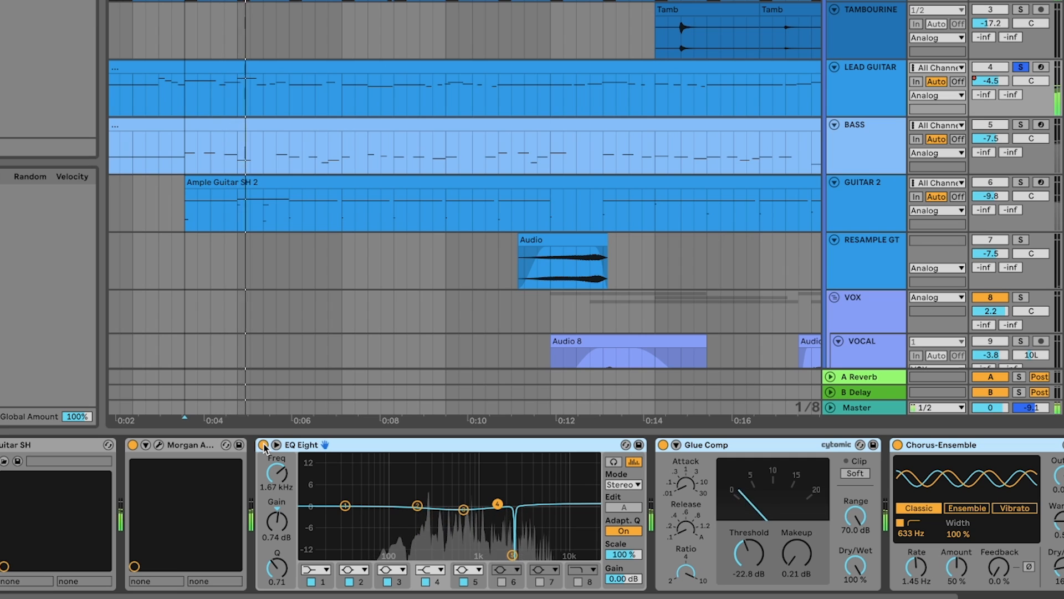
Compare the LEAD GUITAR sound with EQ Eight, Glue Comp and Chorus-Ensemble bypassed and enabled
{"action": "left_click", "coordinate": [264, 445]}
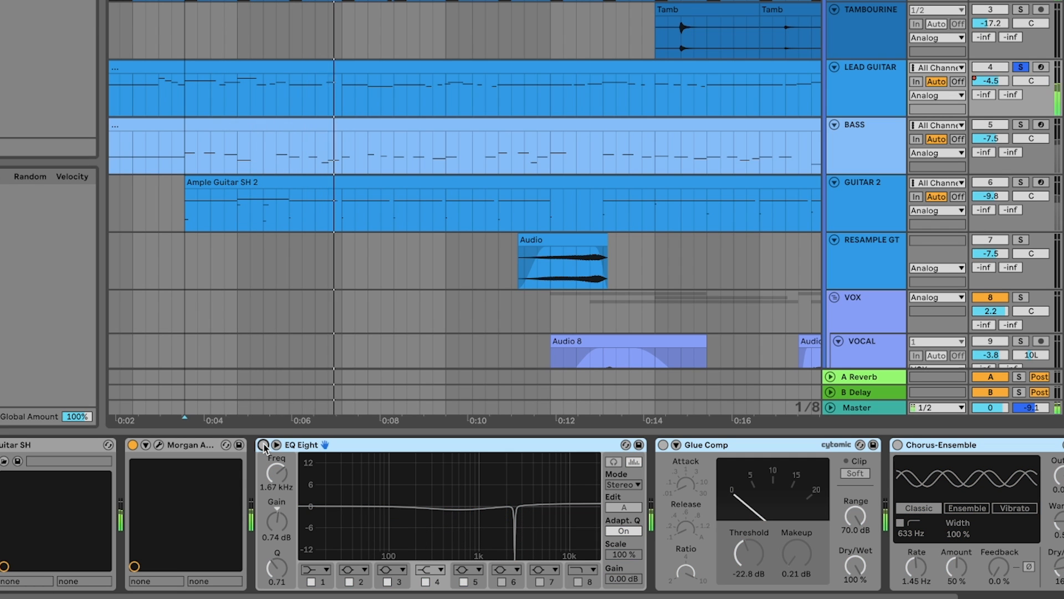
{"action": "left_click", "coordinate": [264, 445]}
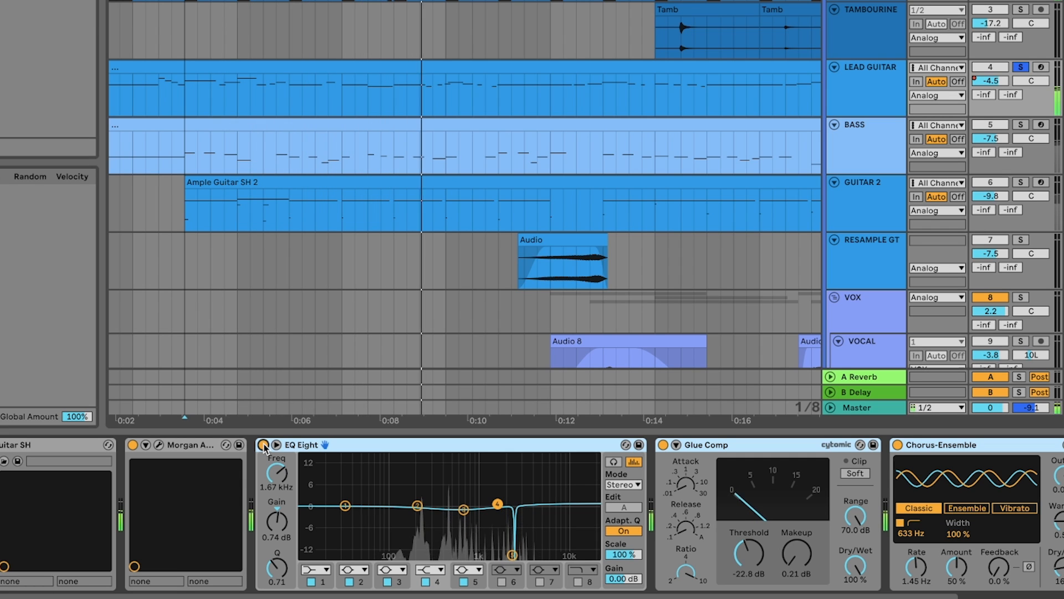
{"action": "left_click", "coordinate": [264, 445]}
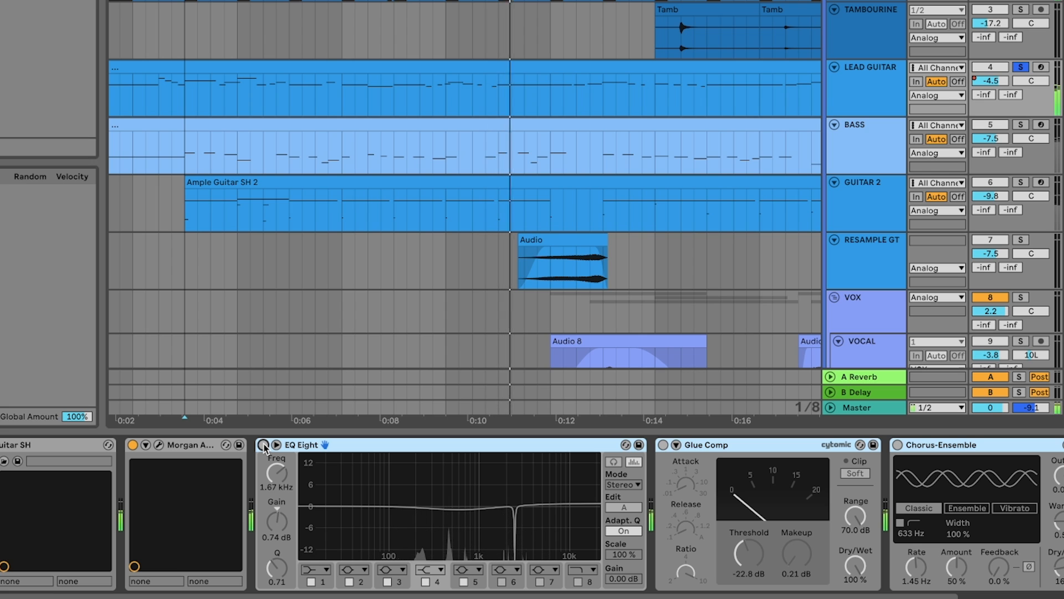
{"action": "left_click", "coordinate": [264, 445]}
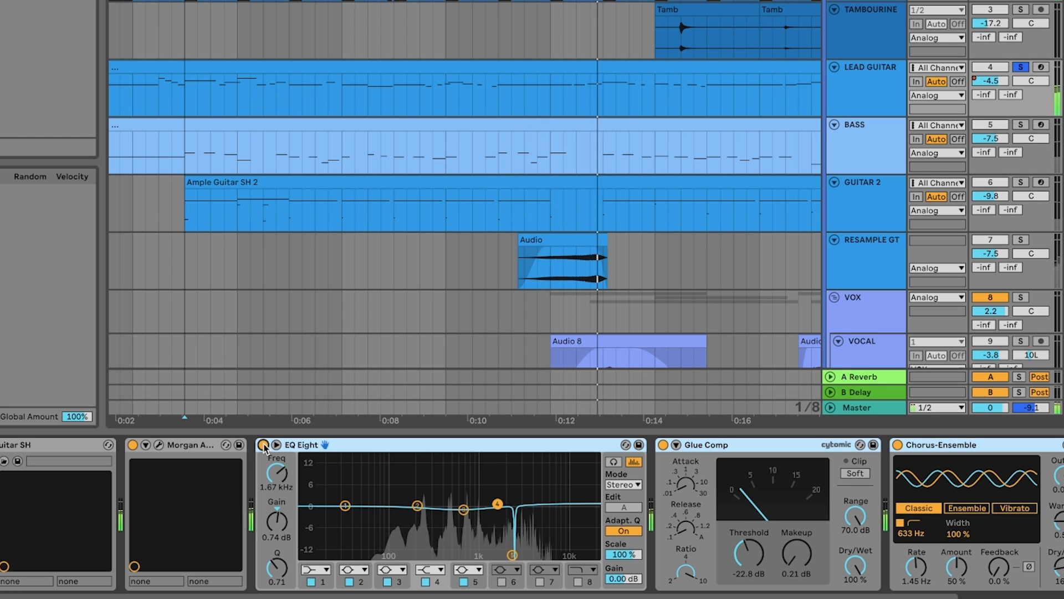
{"action": "scroll", "coordinate": [535, 104], "scroll_direction": "right", "scroll_amount": 4}
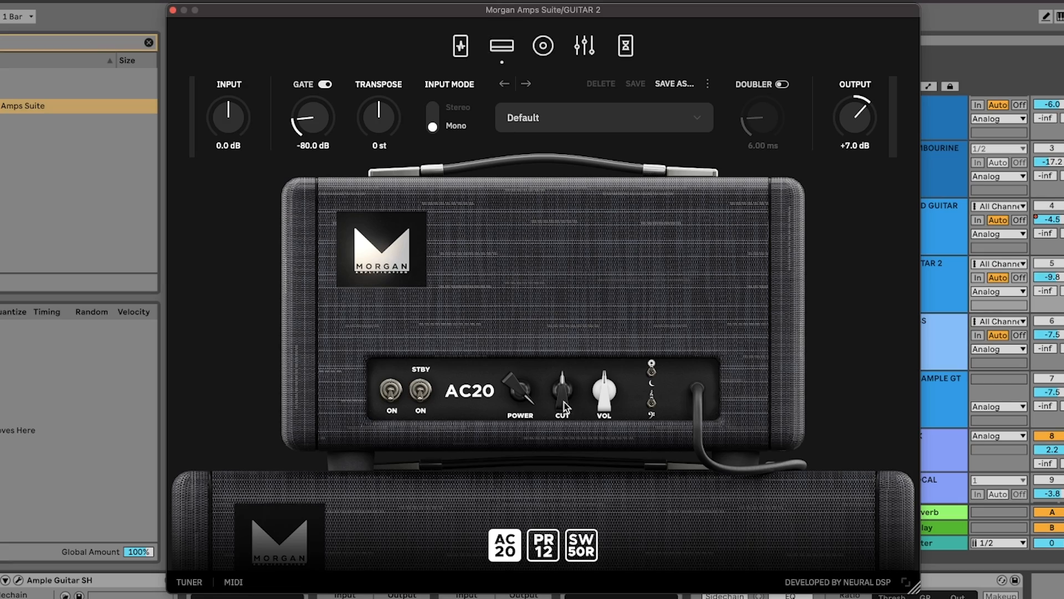
Adjust the Cut control of the AC20 amp on GUITAR 2 and try the PR12 and SW50R amps
{"action": "left_click_drag", "start_coordinate": [563, 406], "coordinate": [573, 345]}
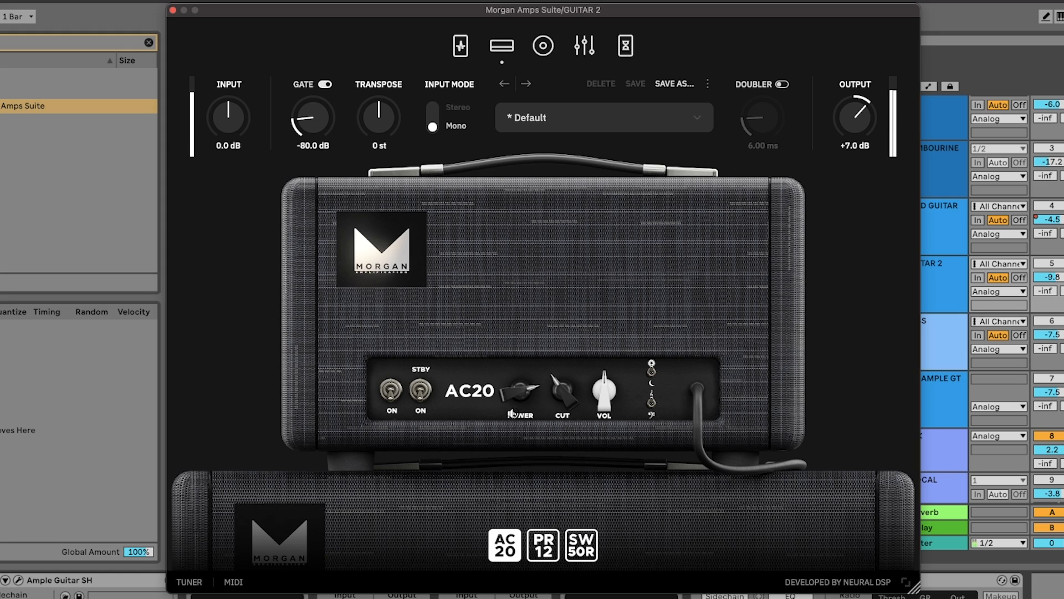
{"action": "left_click", "coordinate": [543, 545]}
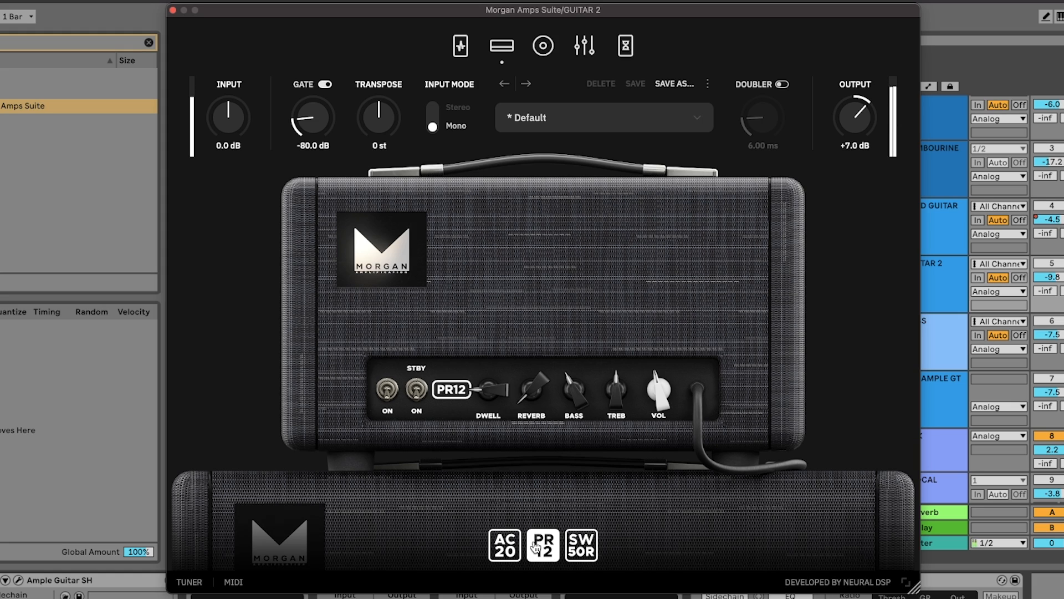
{"action": "left_click", "coordinate": [580, 549]}
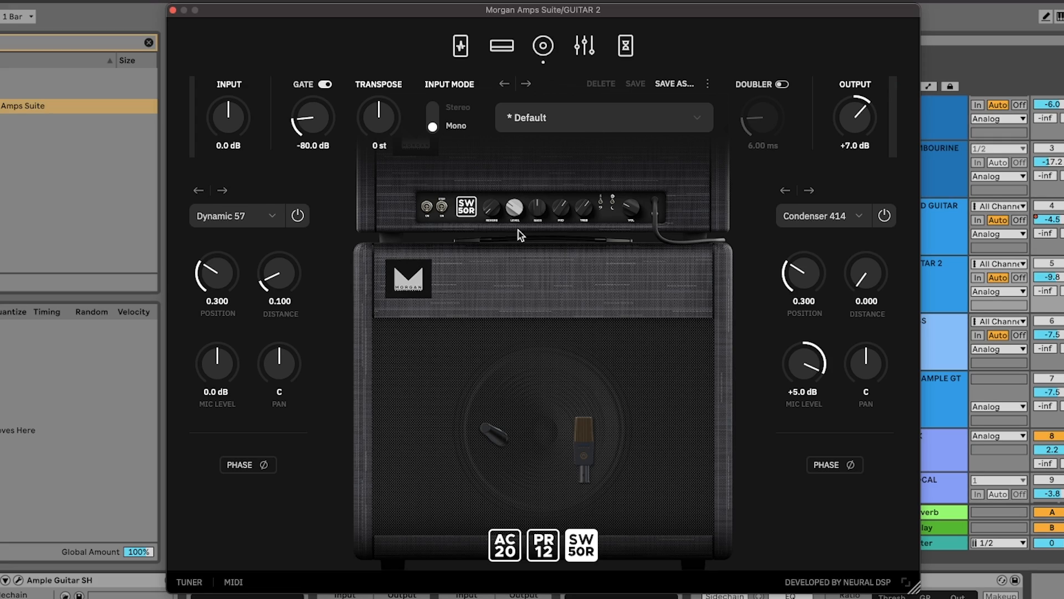
Move the cabinet's Condenser 414 to position 0.914, check the available mic models, and try other mic placements
{"action": "left_click_drag", "start_coordinate": [585, 438], "coordinate": [624, 438]}
{"action": "left_click", "coordinate": [809, 219]}
{"action": "left_click", "coordinate": [810, 219]}
{"action": "left_click", "coordinate": [811, 221]}
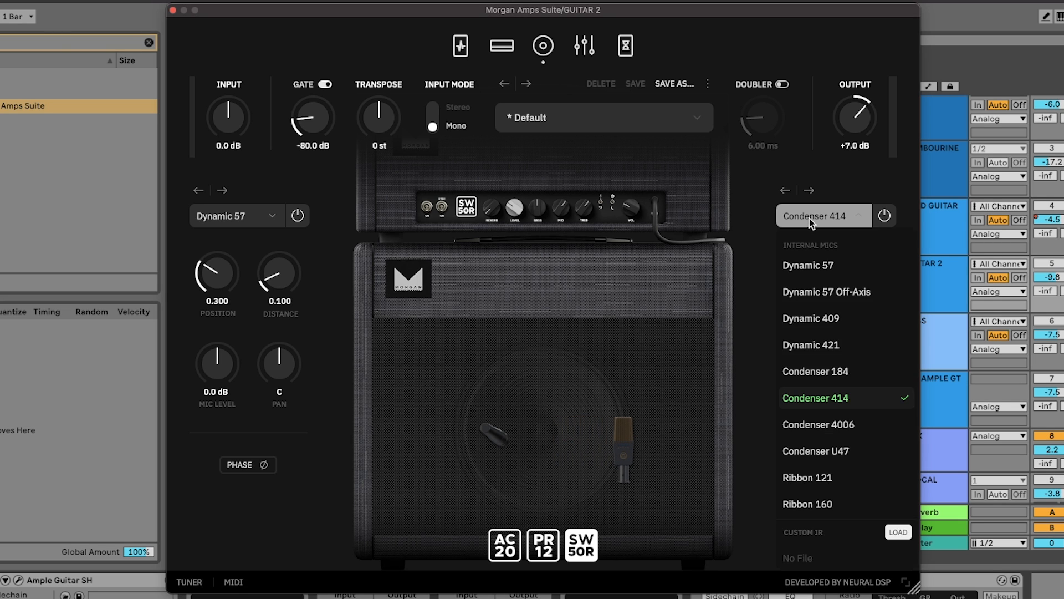
{"action": "left_click", "coordinate": [811, 220]}
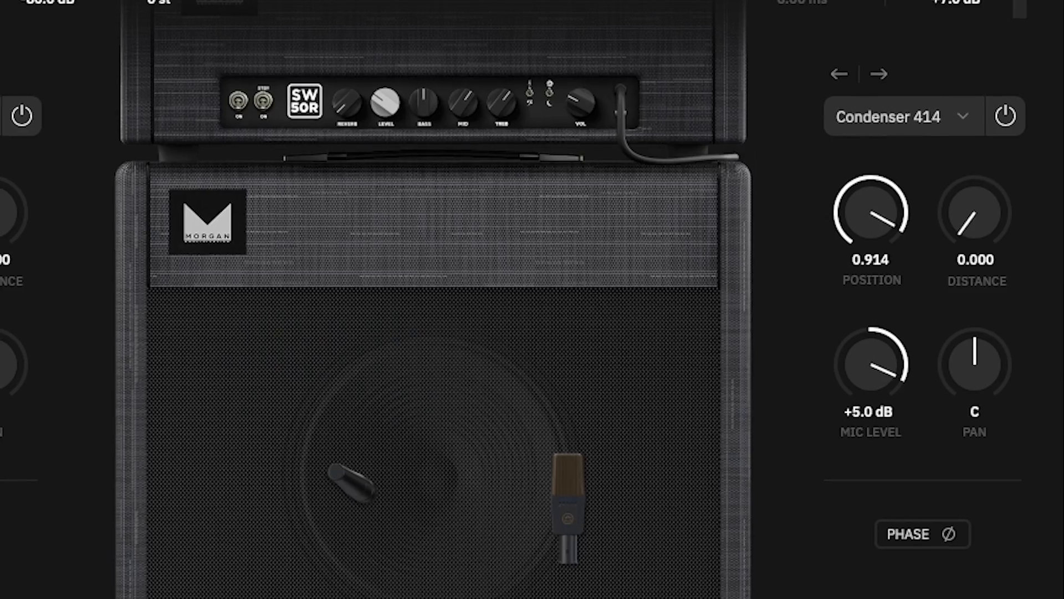
{"action": "left_click_drag", "start_coordinate": [495, 462], "coordinate": [492, 523]}
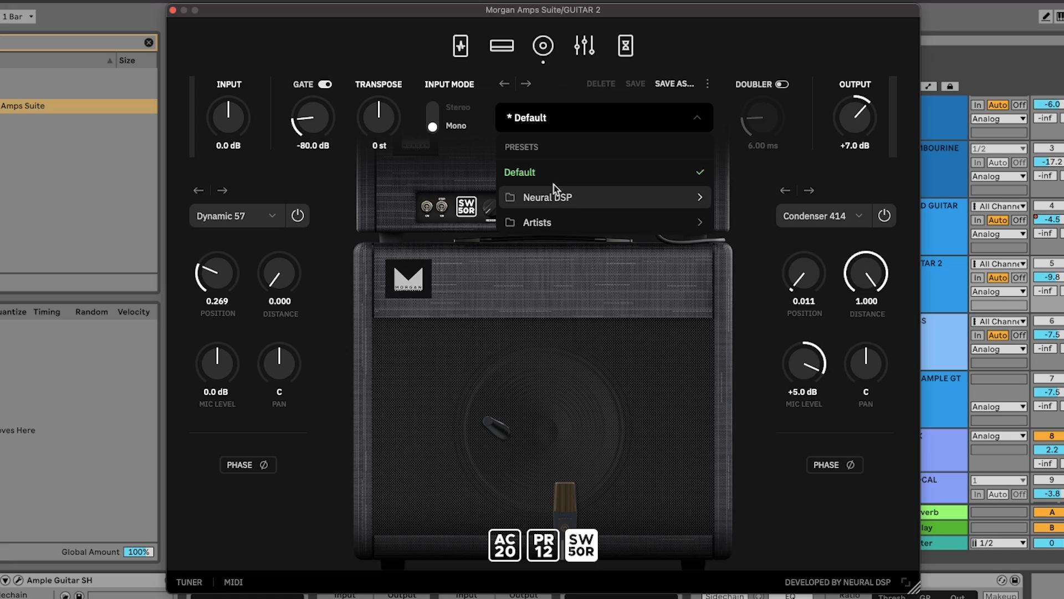
Load the Neural DSP preset Blue Hotel and move its Ribbon 121 mic to position 0.000 and distance 0.046
{"action": "mouse_move", "coordinate": [581, 186]}
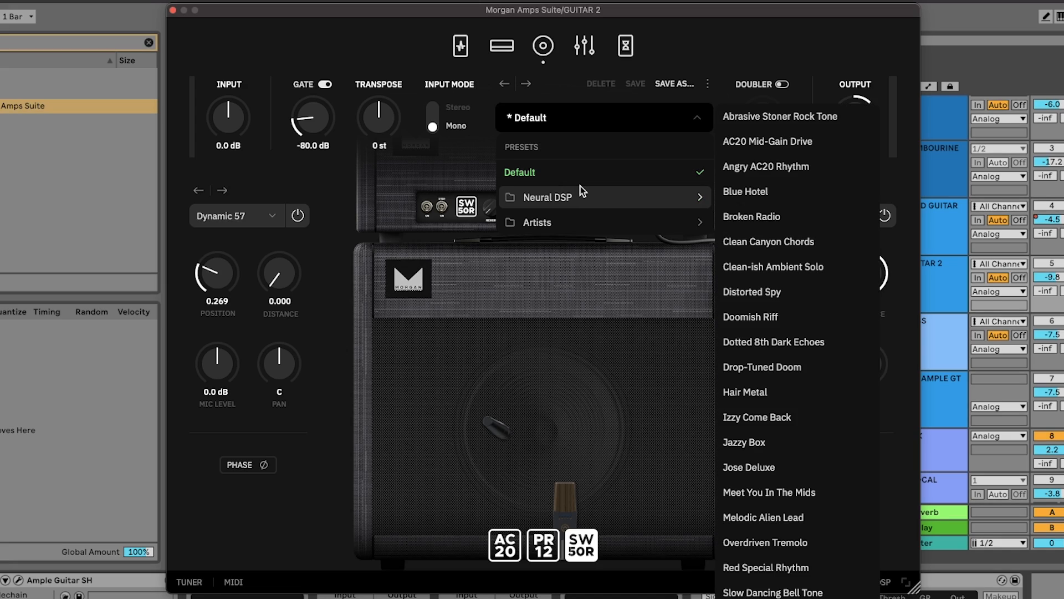
{"action": "left_click", "coordinate": [777, 192]}
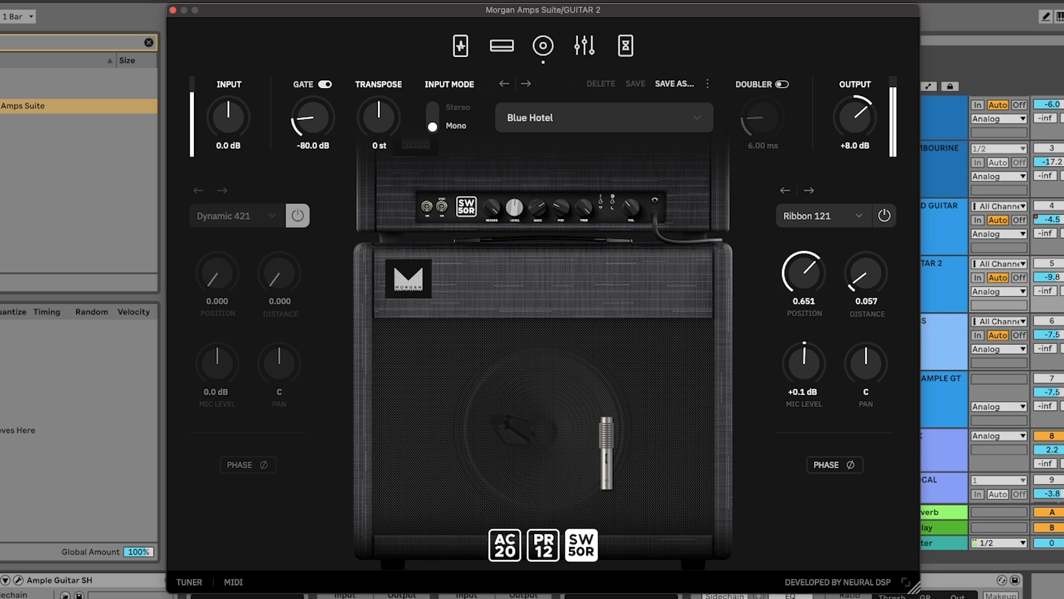
{"action": "left_click_drag", "start_coordinate": [620, 441], "coordinate": [566, 429]}
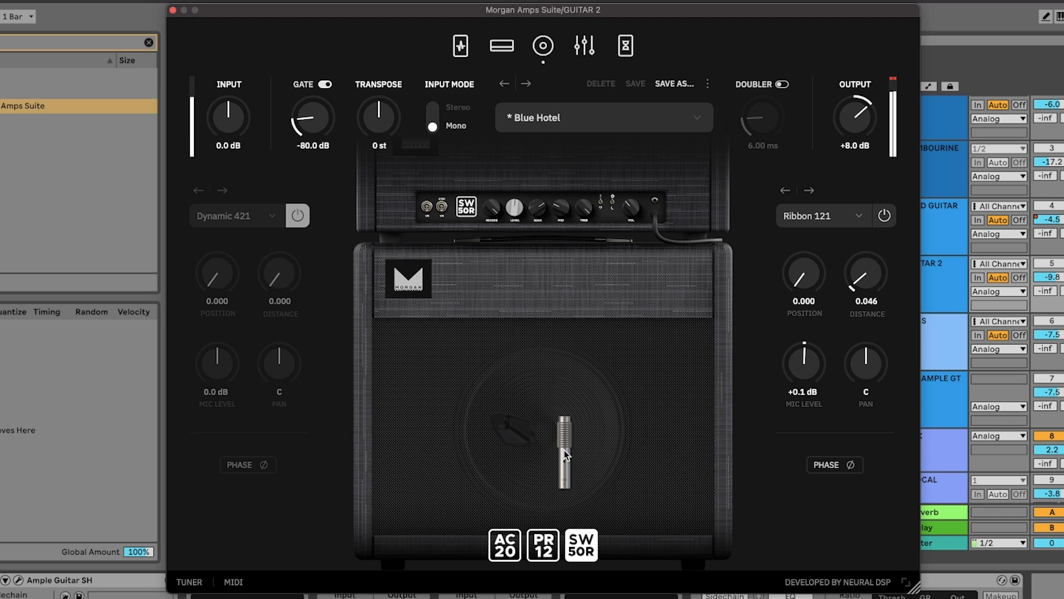
Try the Neural DSP presets Broken Radio and Clean Canyon Chords on GUITAR 2
{"action": "left_click", "coordinate": [677, 117]}
{"action": "mouse_move", "coordinate": [682, 198]}
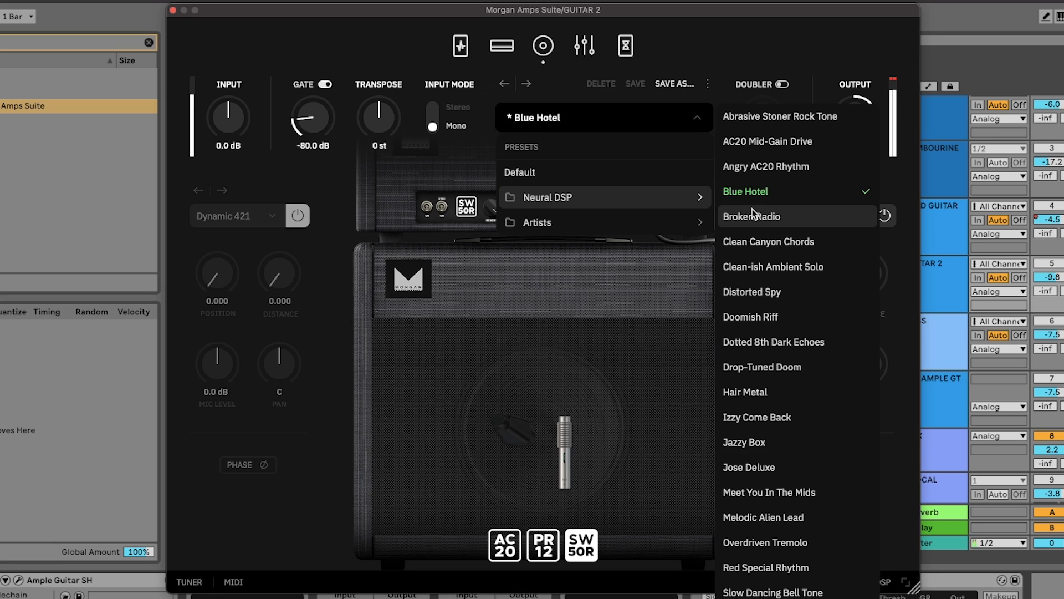
{"action": "left_click", "coordinate": [753, 215]}
{"action": "left_click", "coordinate": [667, 125]}
{"action": "mouse_move", "coordinate": [641, 191]}
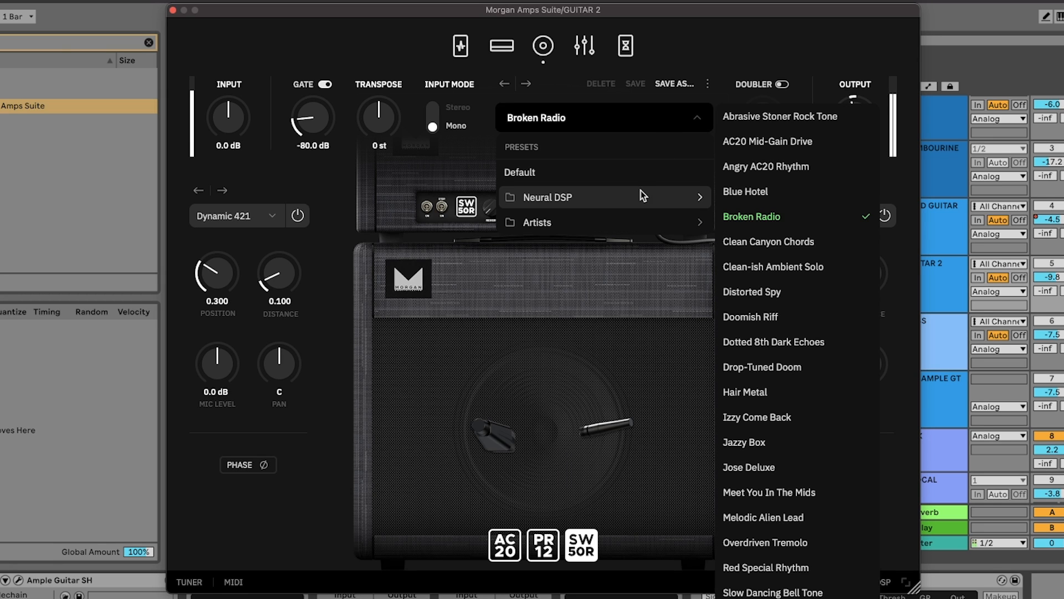
{"action": "left_click", "coordinate": [786, 235]}
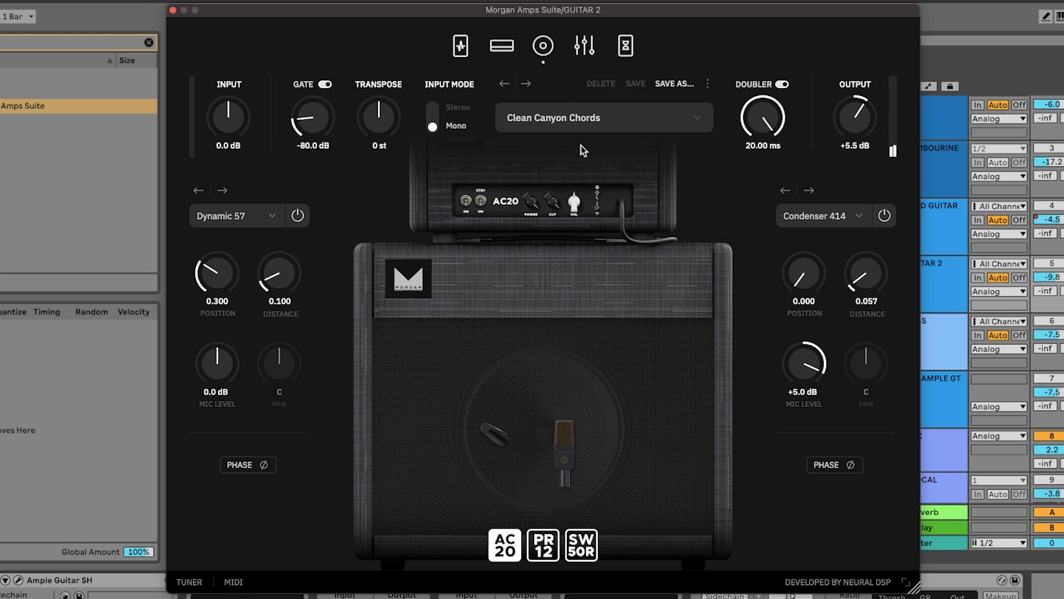
Load the Clean-ish Ambient Solo preset and replace its Dynamic 421 with a Condenser 414 at position 0.777 and distance 0.000
{"action": "left_click", "coordinate": [590, 125]}
{"action": "mouse_move", "coordinate": [585, 197]}
{"action": "left_click", "coordinate": [830, 267]}
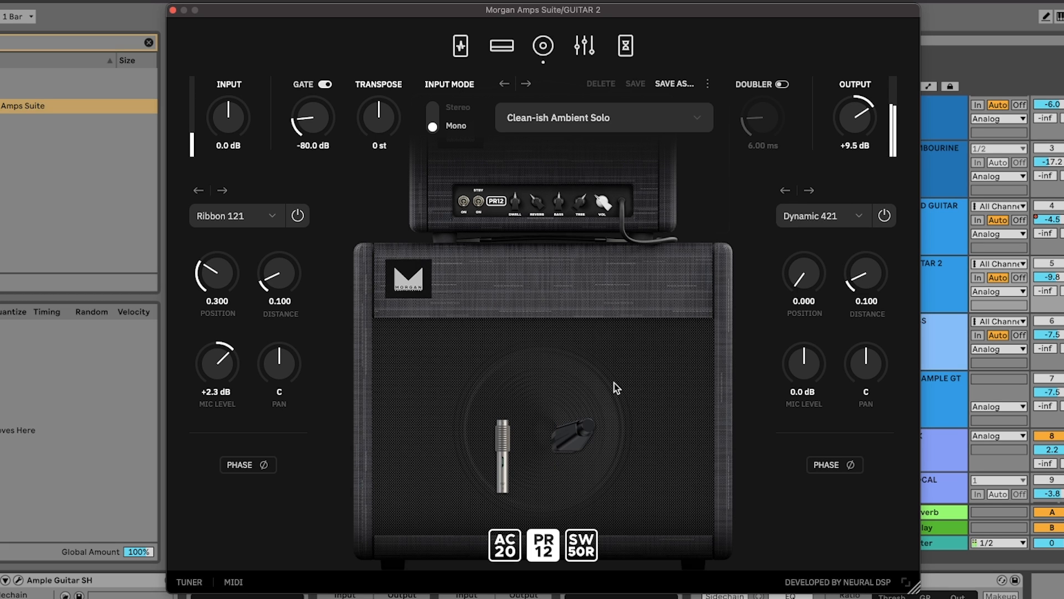
{"action": "left_click", "coordinate": [817, 218]}
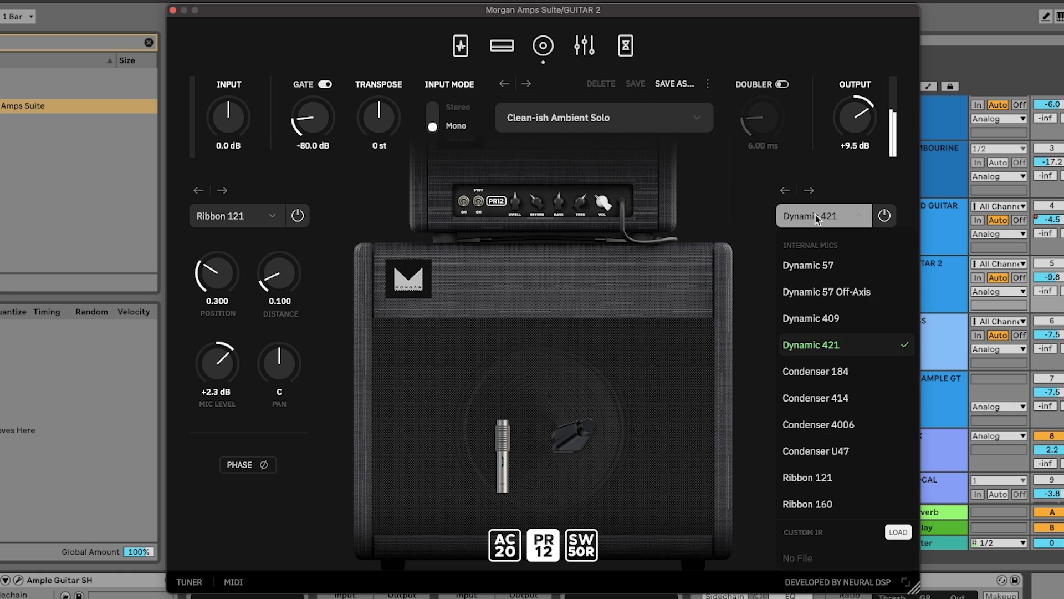
{"action": "left_click", "coordinate": [832, 395]}
{"action": "left_click_drag", "start_coordinate": [572, 444], "coordinate": [614, 443]}
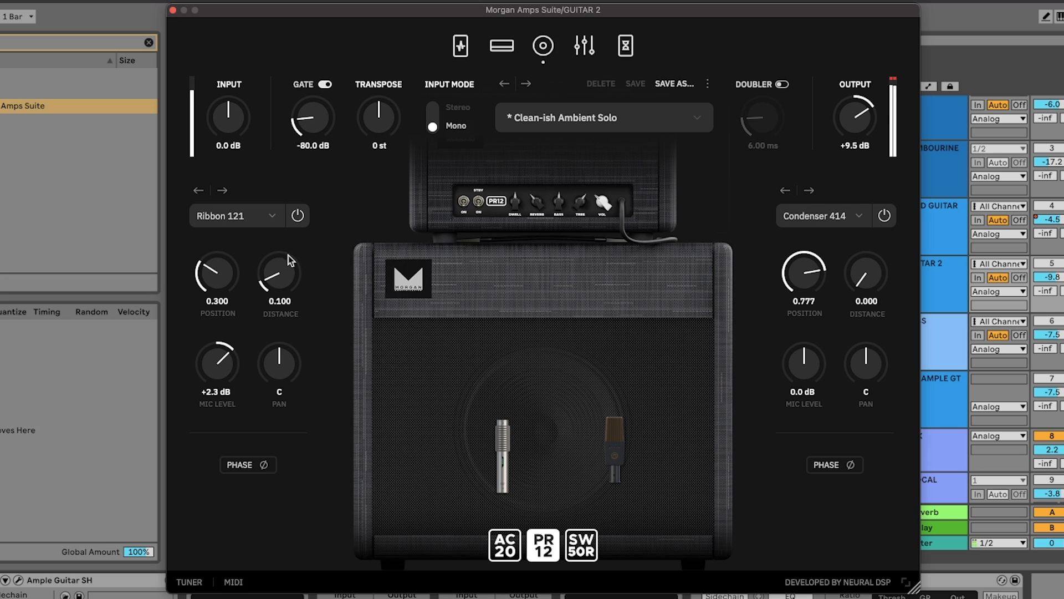
Replace the Ribbon 121 mic with a Ribbon 160 and place it at position 0.151 and distance 0.454
{"action": "left_click", "coordinate": [246, 218]}
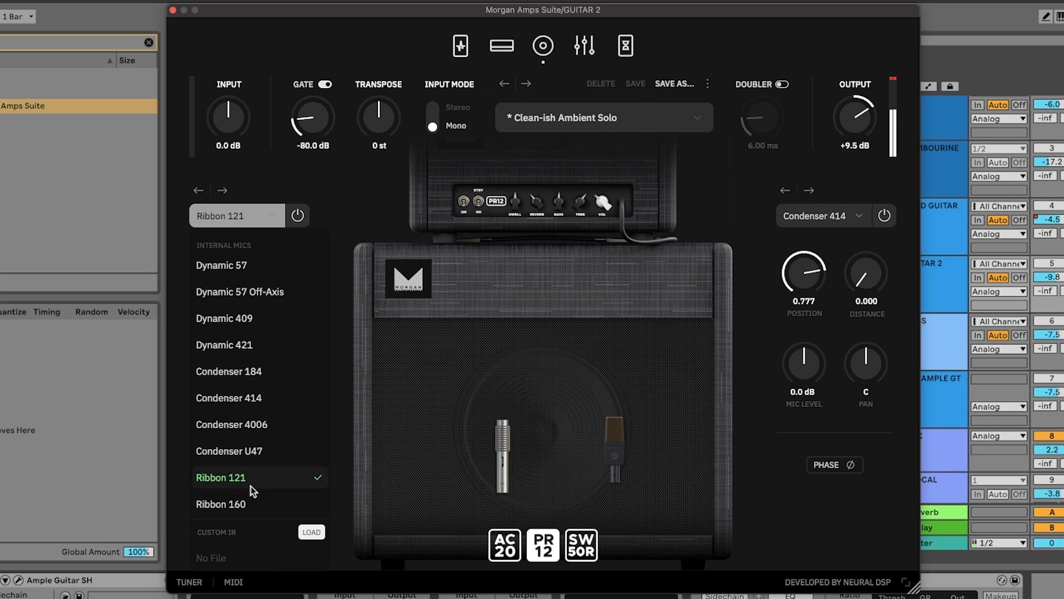
{"action": "left_click", "coordinate": [245, 505]}
{"action": "left_click_drag", "start_coordinate": [497, 435], "coordinate": [517, 462]}
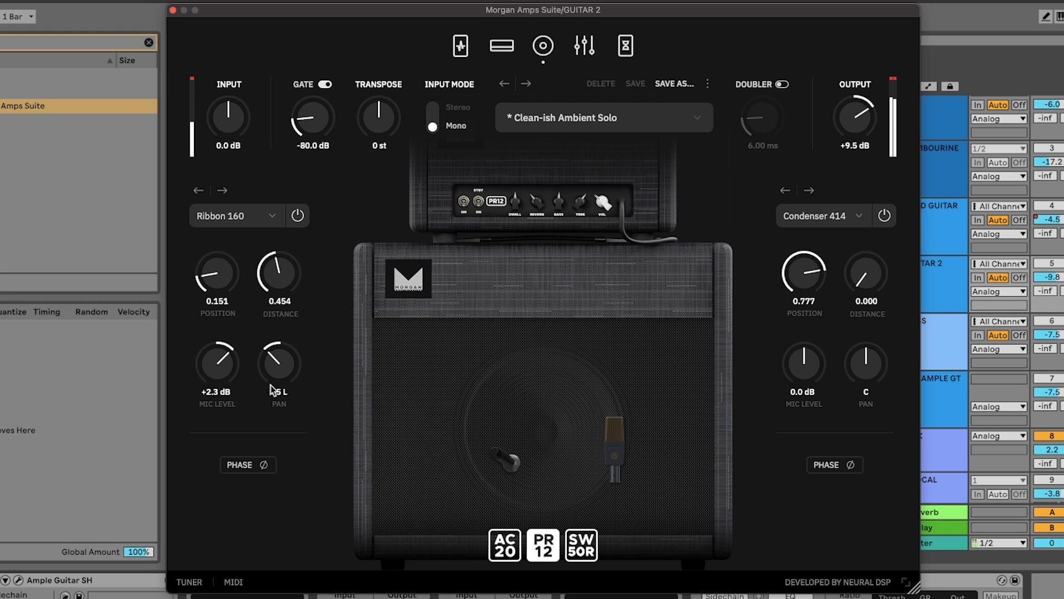
Pan the Condenser 414 to 18 R, set its mic level to +2.2 dB, and show the amp controls
{"action": "left_click_drag", "start_coordinate": [879, 372], "coordinate": [814, 354]}
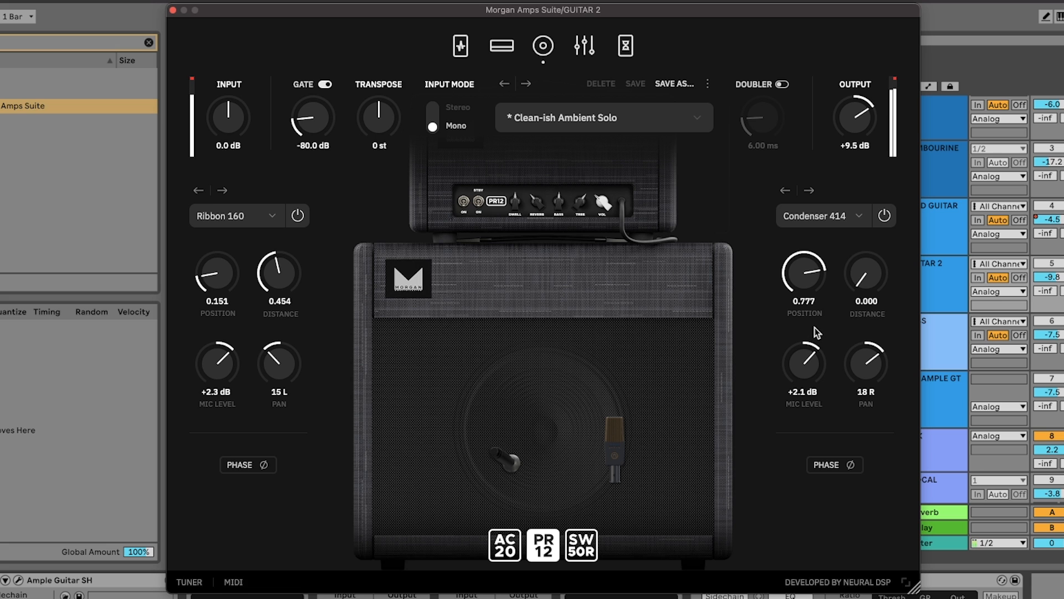
{"action": "left_click", "coordinate": [507, 53]}
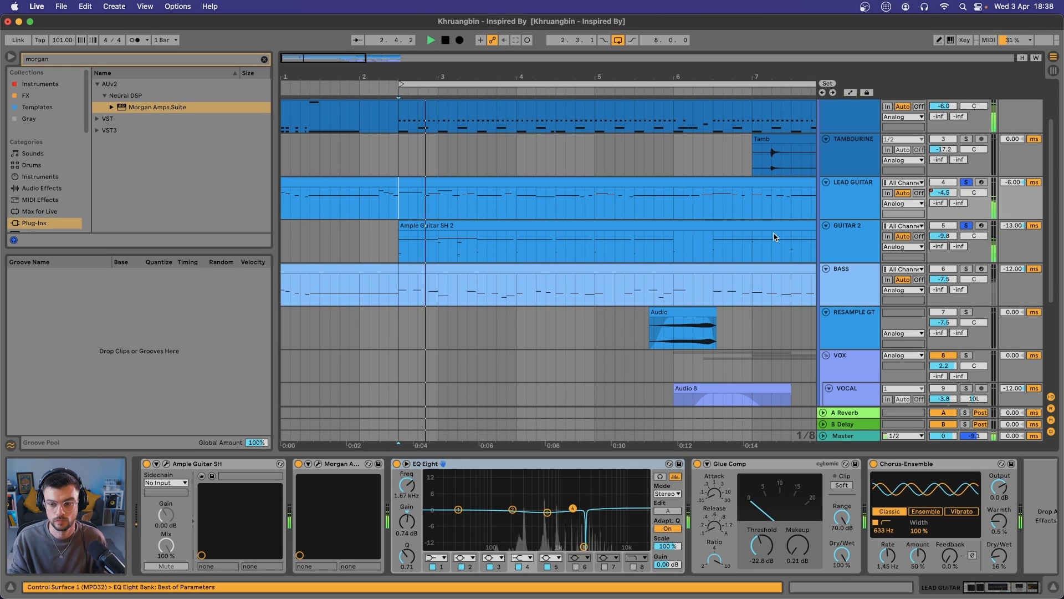
Show the GUITAR 2 track's device chain and review its effects
{"action": "left_click", "coordinate": [851, 230]}
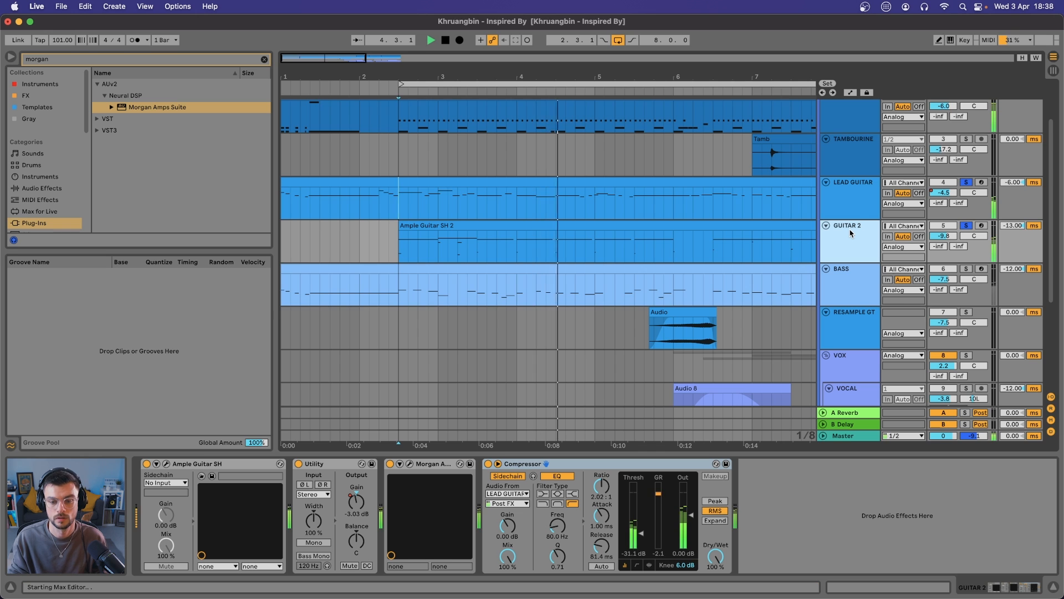
{"action": "scroll", "coordinate": [851, 233], "scroll_direction": "up", "scroll_amount": 1}
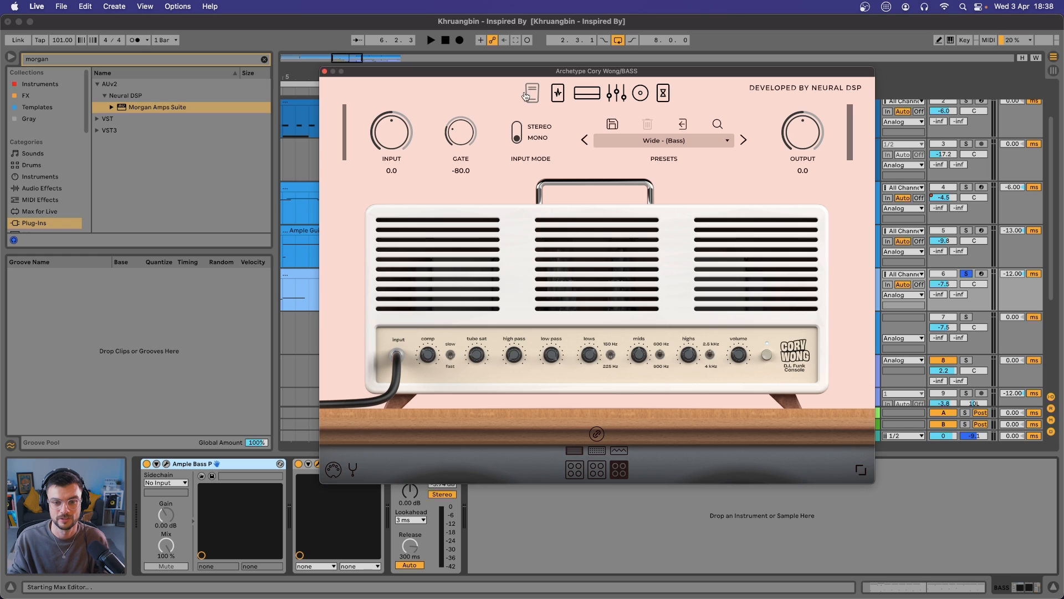
Activate the wah pedal in Archetype Cory Wong on the BASS track and try moving its position during playback
{"action": "left_click", "coordinate": [528, 96]}
{"action": "left_click", "coordinate": [533, 96]}
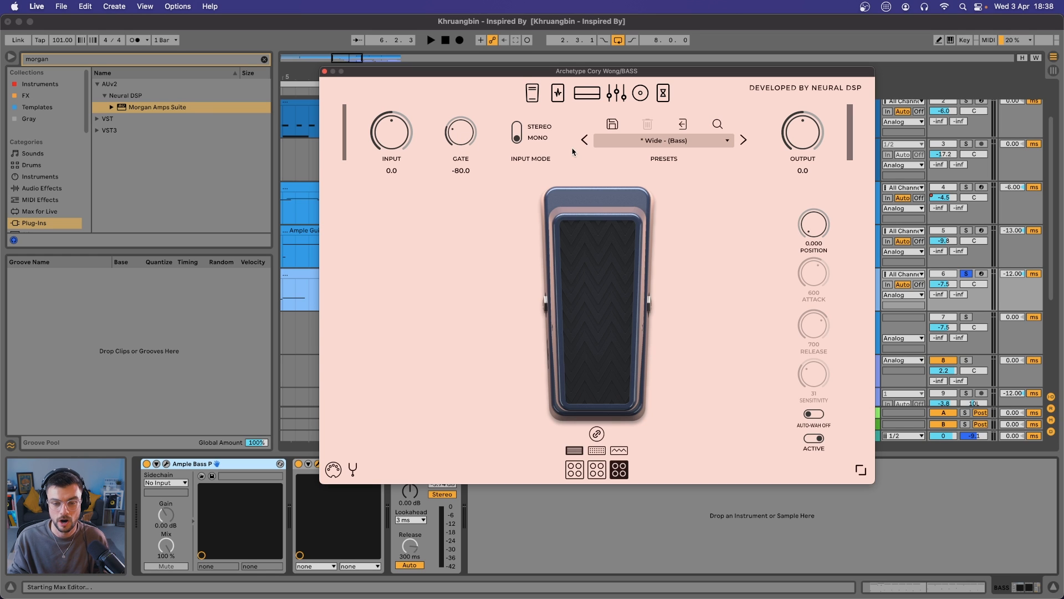
{"action": "key", "text": "space"}
{"action": "left_click_drag", "start_coordinate": [582, 295], "coordinate": [569, 142]}
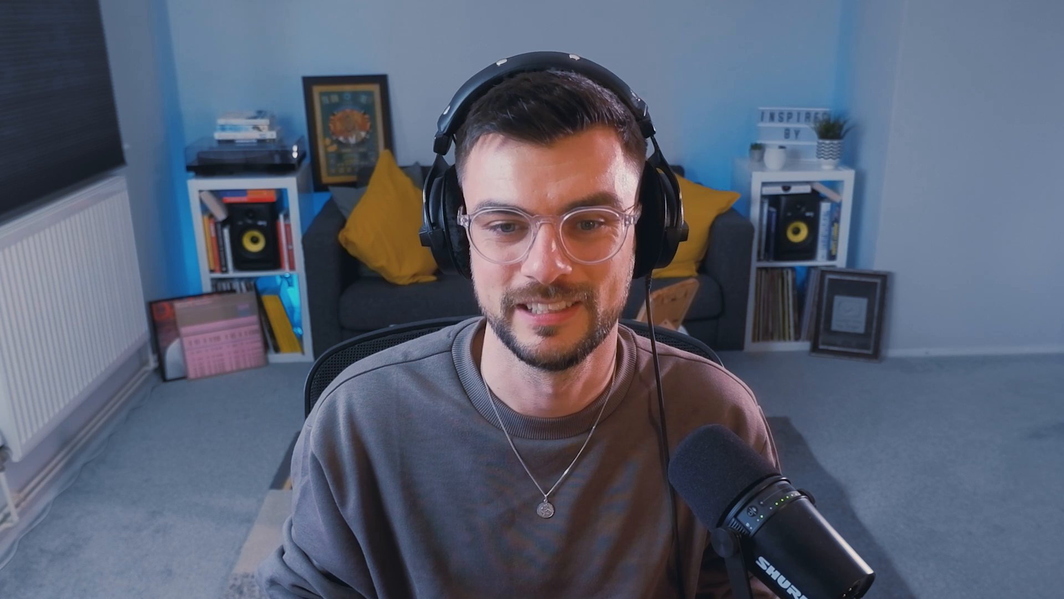
Look through the bass plugin's pedals and its three amps: D.I. Funk Console, The Clean Machine and The Amp Snob
{"action": "left_click", "coordinate": [558, 92]}
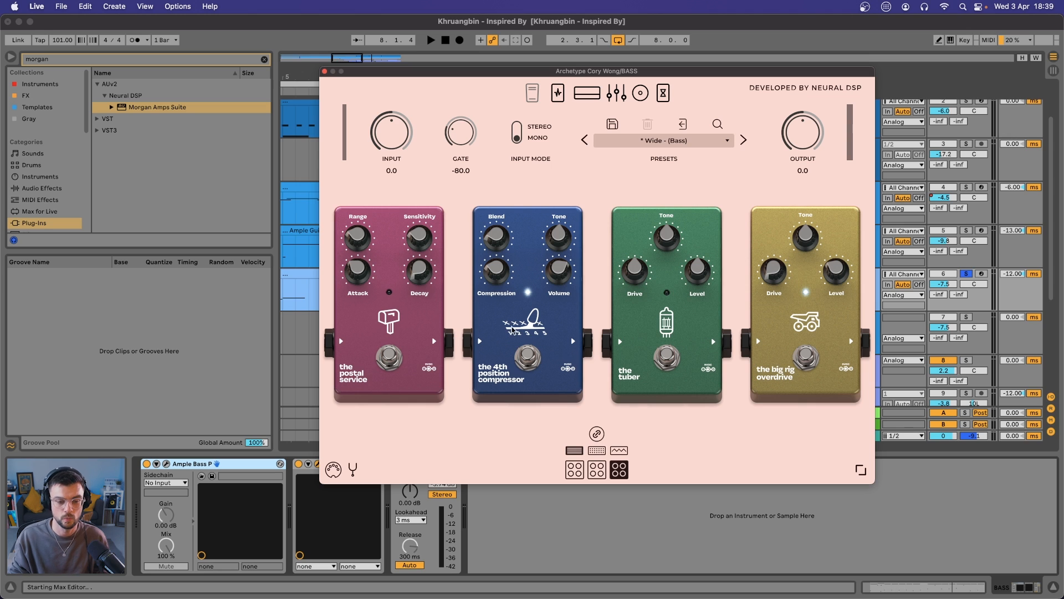
{"action": "left_click", "coordinate": [573, 452]}
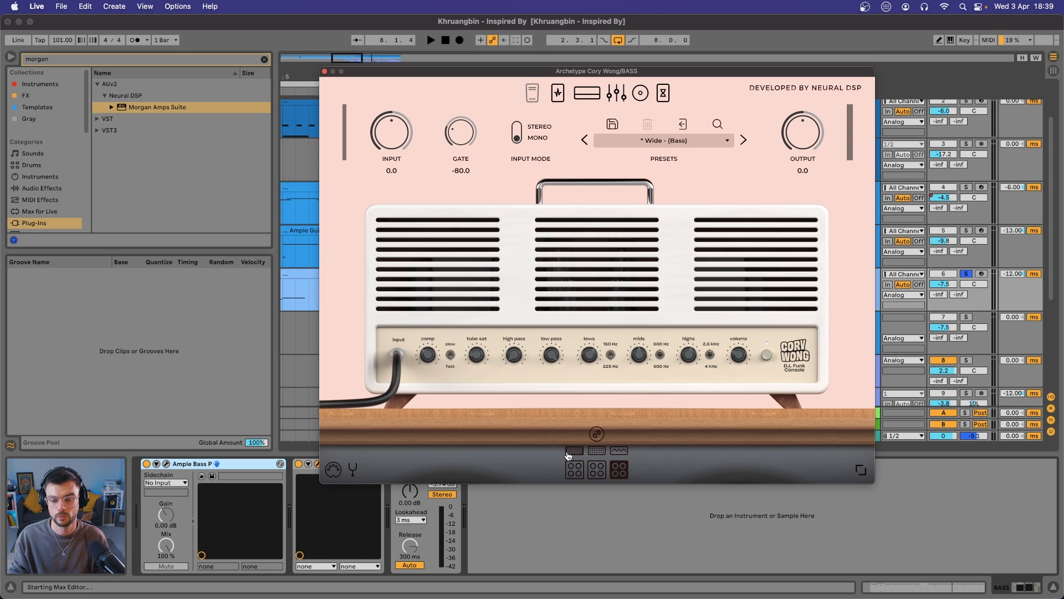
{"action": "left_click", "coordinate": [597, 451]}
{"action": "left_click", "coordinate": [618, 451]}
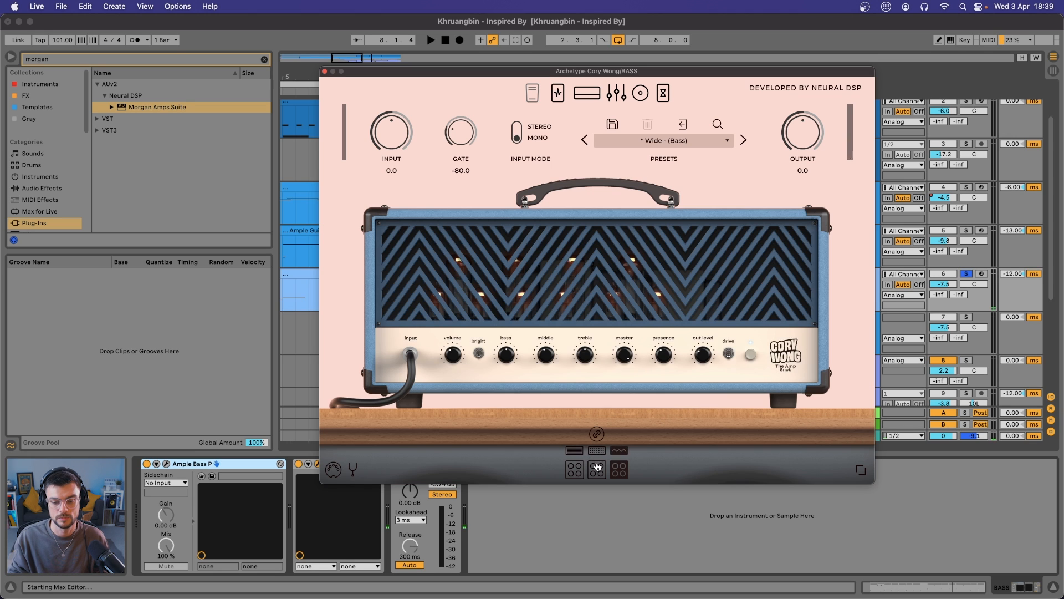
{"action": "left_click", "coordinate": [615, 471]}
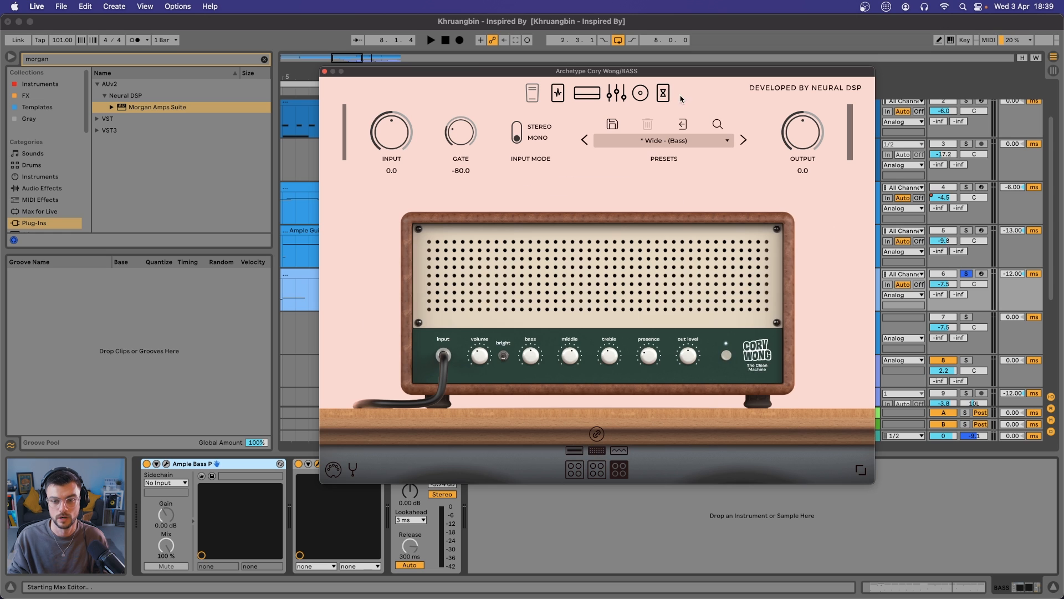
Examine the bass plugin's graphic EQ, cabinet microphones and time-based effects
{"action": "left_click", "coordinate": [611, 95]}
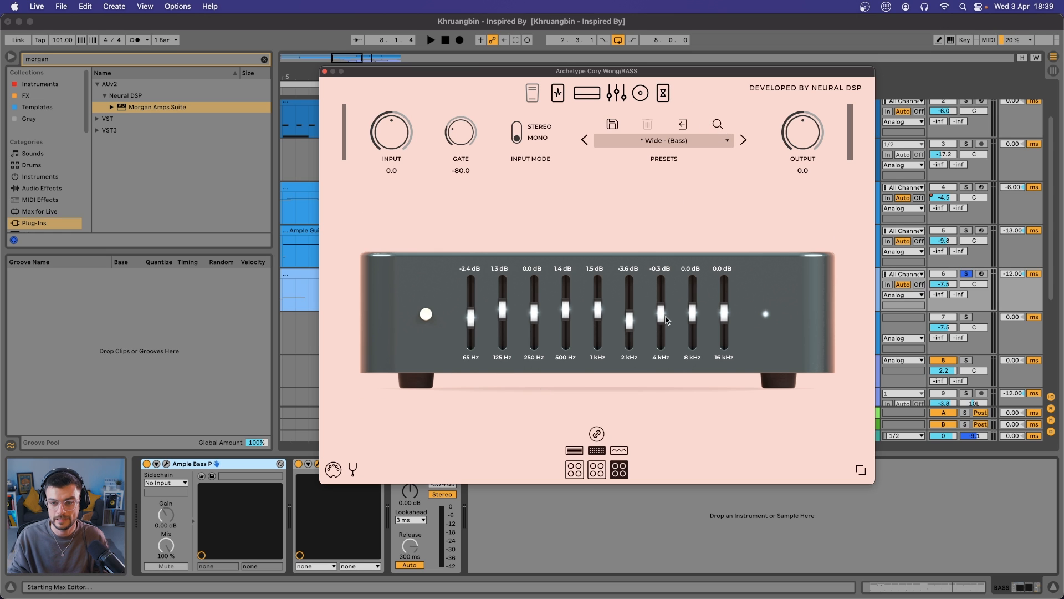
{"action": "left_click", "coordinate": [641, 94]}
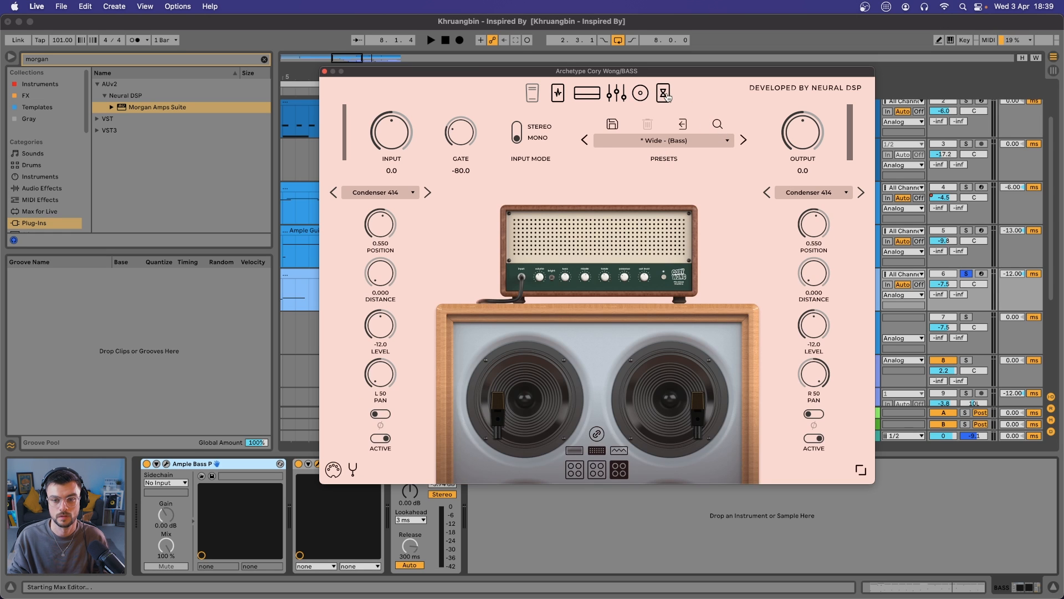
{"action": "left_click", "coordinate": [665, 94]}
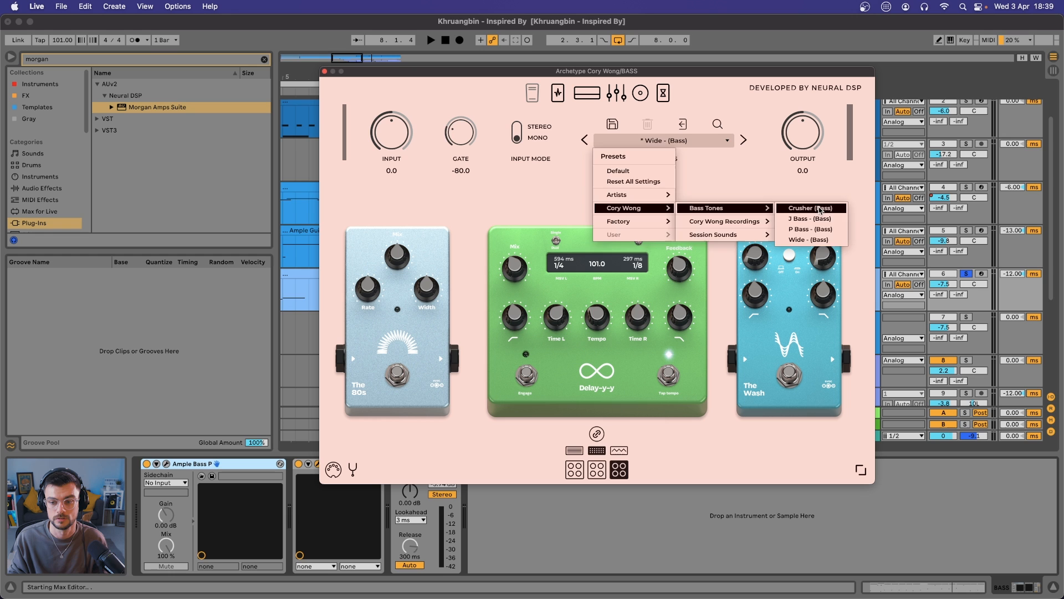
{"action": "left_click", "coordinate": [815, 205]}
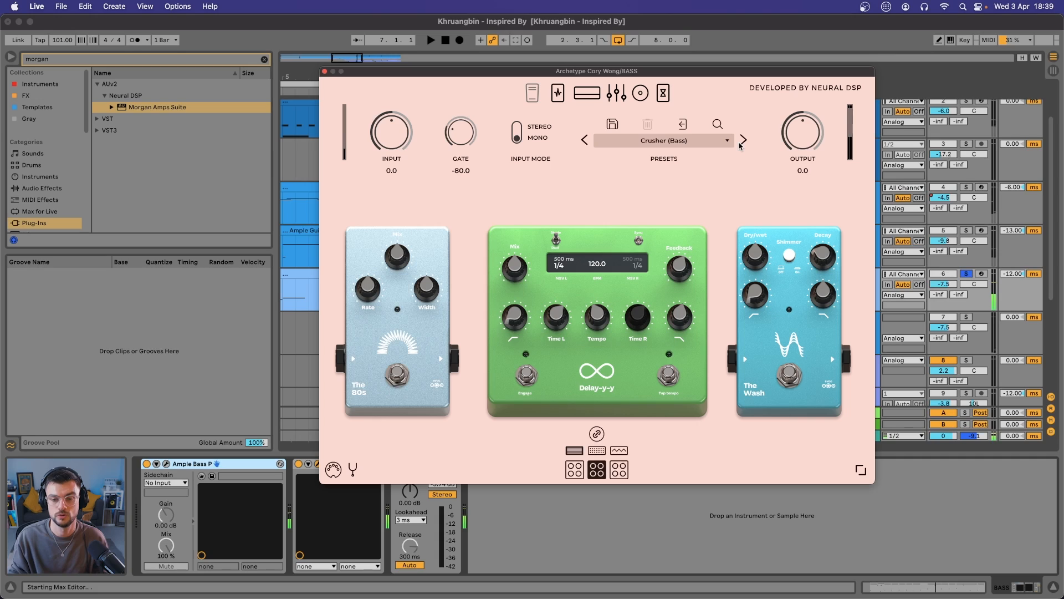
Audition the J Bass, Wide and P Bass presets on the BASS track and return to Wide
{"action": "left_click", "coordinate": [741, 143]}
{"action": "key", "text": "space"}
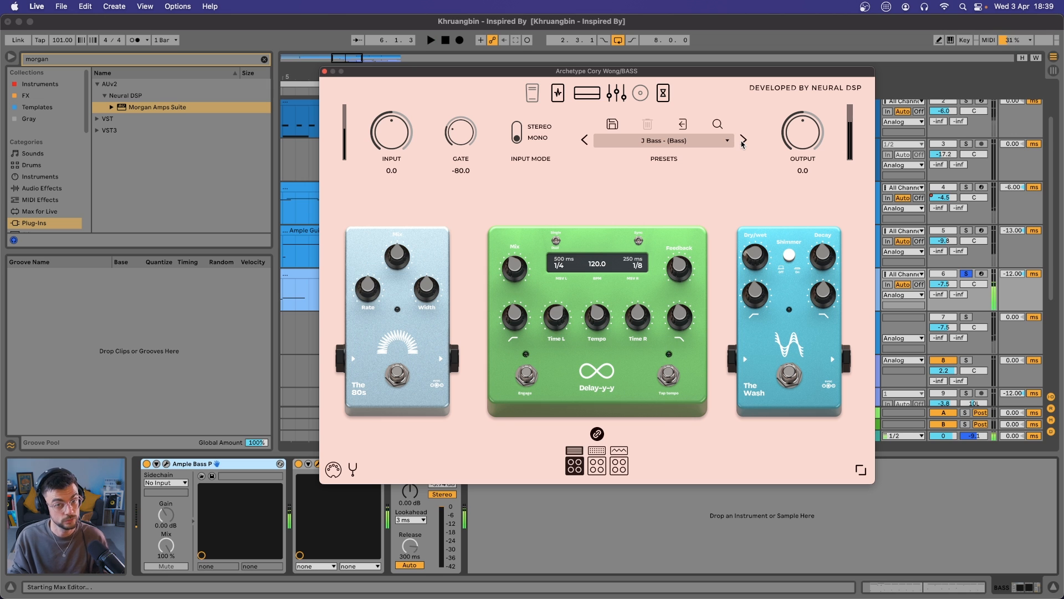
{"action": "left_click", "coordinate": [743, 142]}
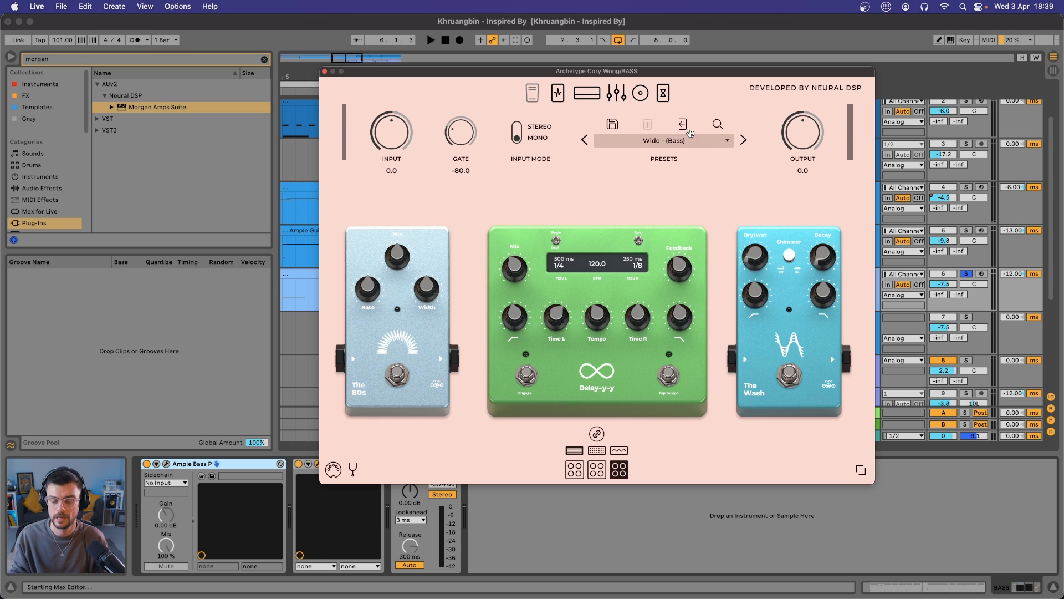
{"action": "key", "text": "space"}
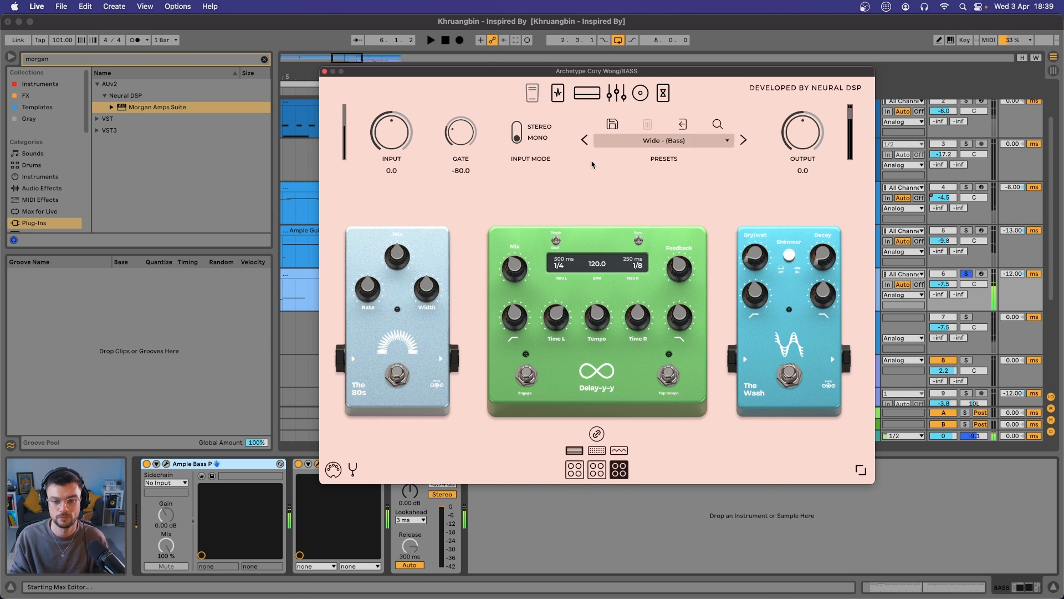
{"action": "left_click", "coordinate": [585, 140]}
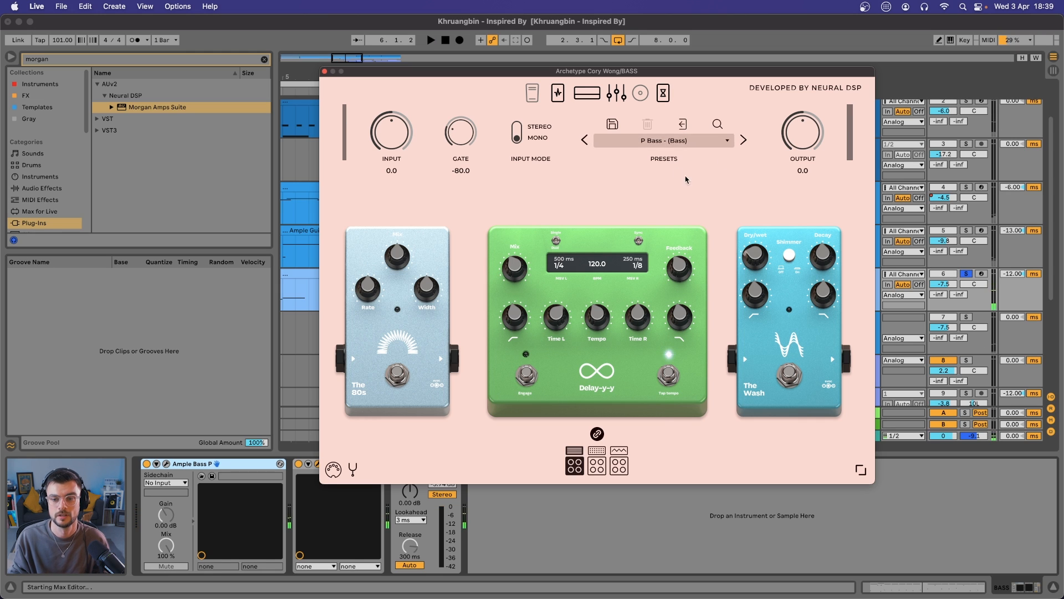
{"action": "left_click", "coordinate": [743, 142]}
Show the Wide preset's graphic EQ and lower its 16 kHz band while the bass plays
{"action": "left_click", "coordinate": [621, 94]}
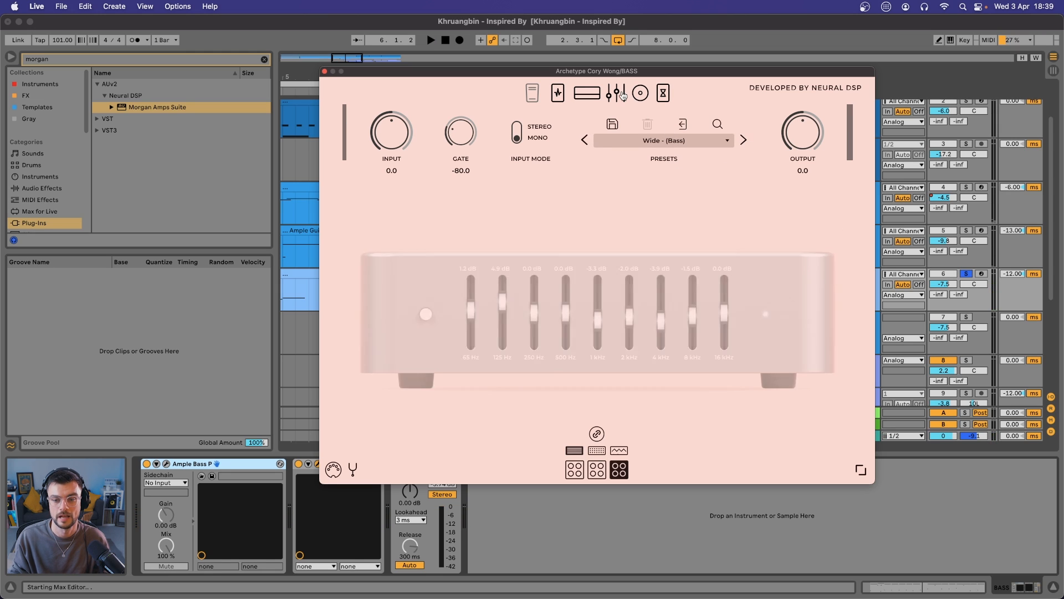
{"action": "key", "text": "space"}
{"action": "left_click_drag", "start_coordinate": [728, 325], "coordinate": [726, 336]}
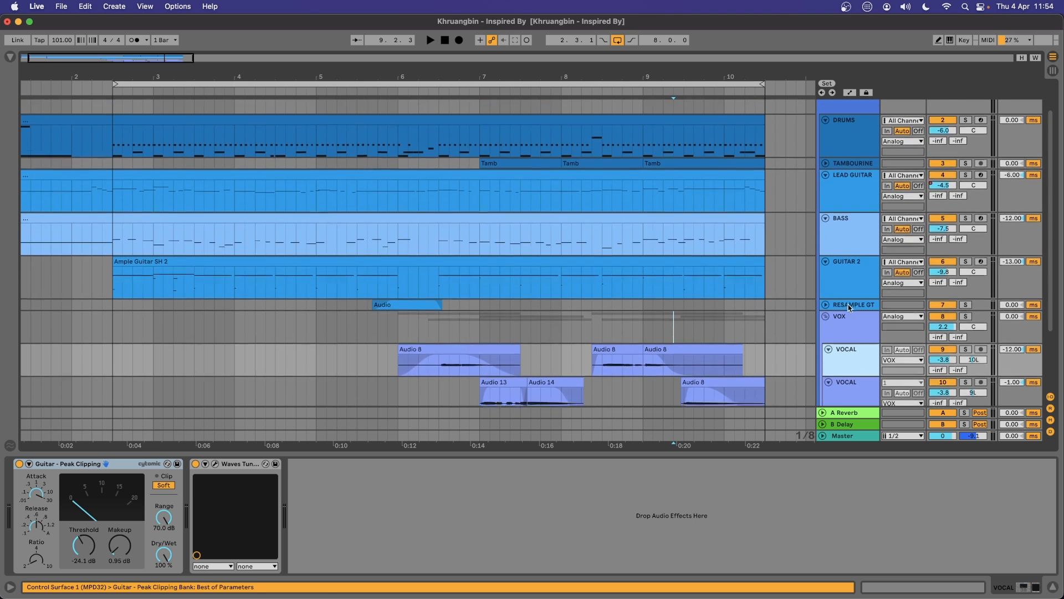
Open Lifeline Console on the Analog group and bypass its EQ, WEAR and MOD modules
{"action": "scroll", "coordinate": [849, 304], "scroll_direction": "up", "scroll_amount": 2}
{"action": "left_click", "coordinate": [853, 137]}
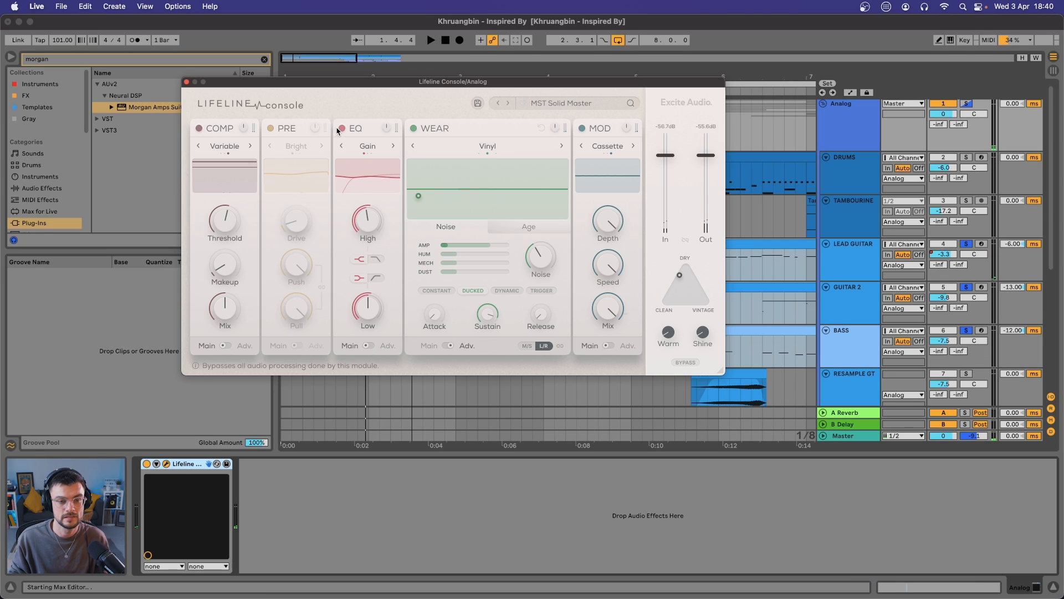
{"action": "left_click", "coordinate": [339, 129]}
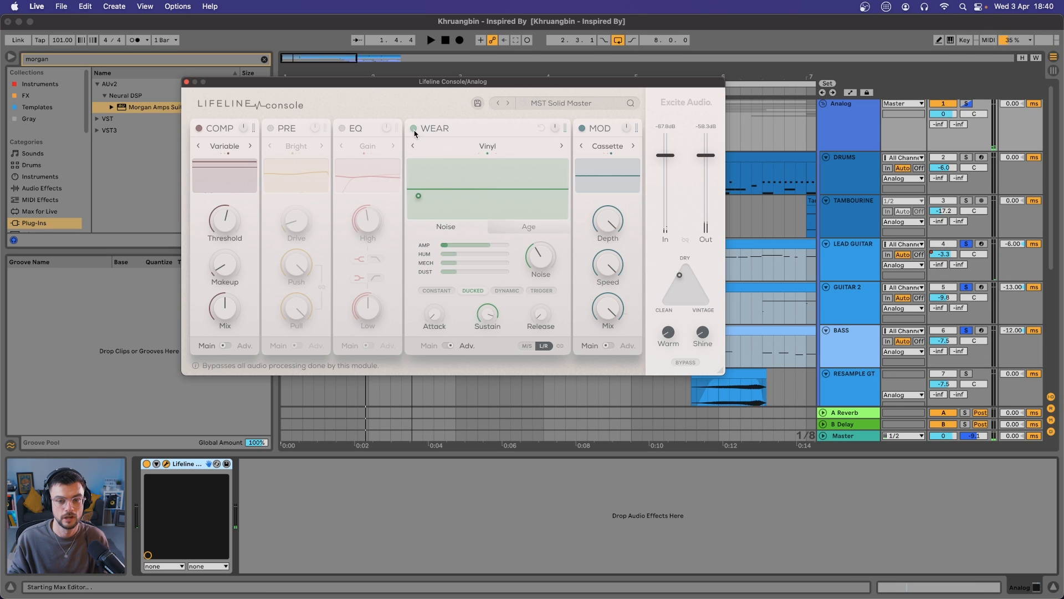
{"action": "left_click", "coordinate": [414, 129]}
{"action": "left_click", "coordinate": [582, 128]}
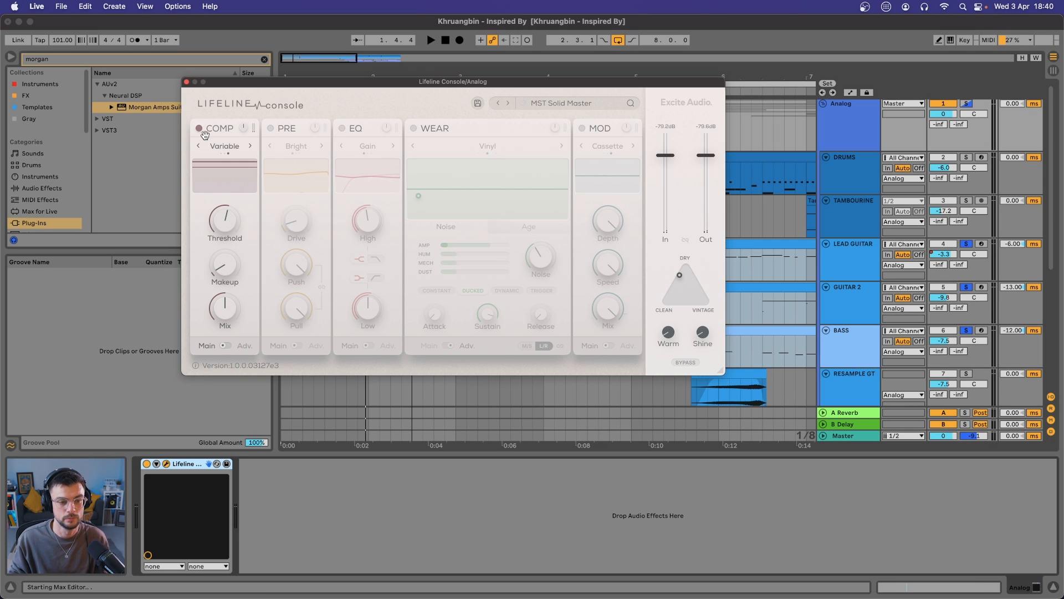
Enable the PRE and EQ modules in Lifeline Console and return the EQ module to its Main page
{"action": "left_click", "coordinate": [271, 128]}
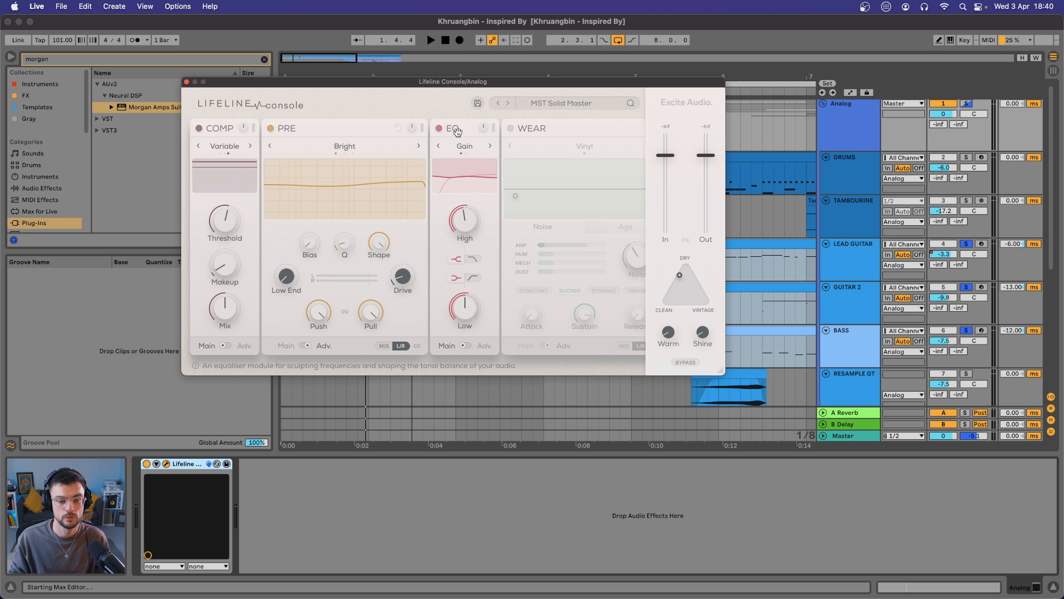
{"action": "left_click", "coordinate": [438, 128]}
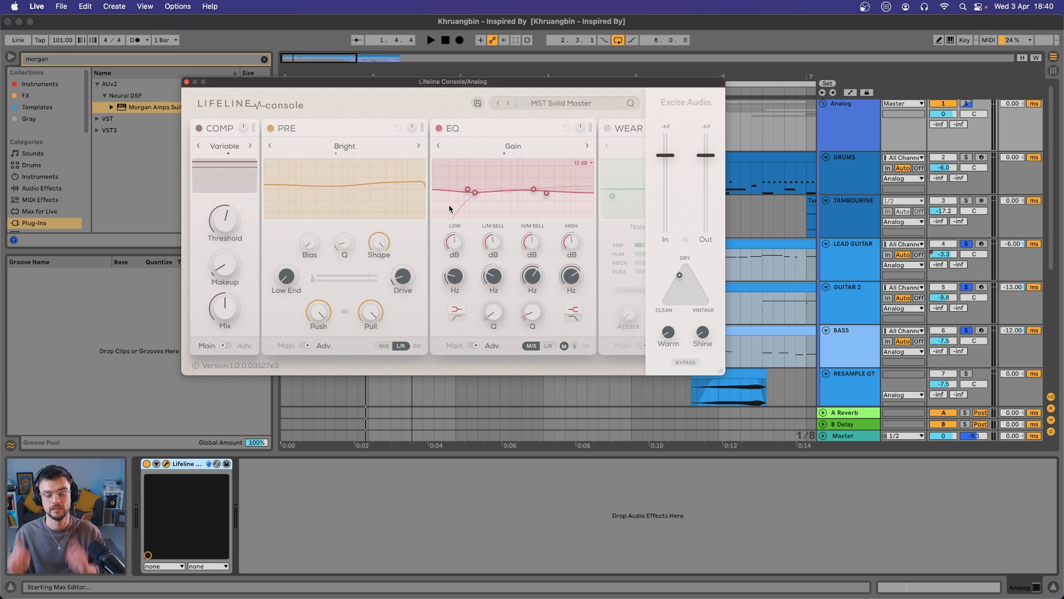
{"action": "left_click", "coordinate": [474, 346]}
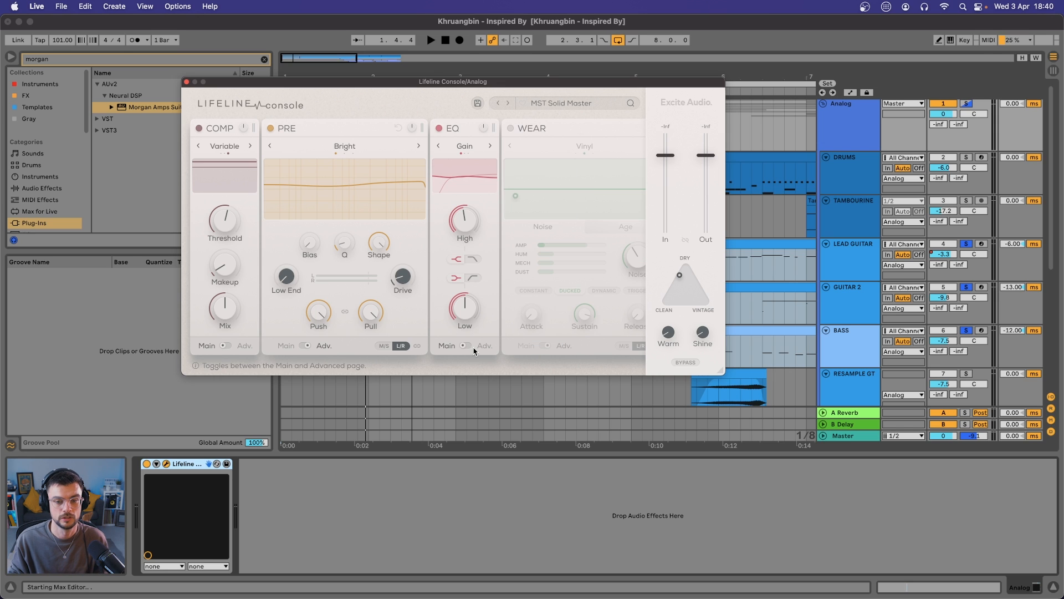
Enable the Vinyl WEAR module and adjust its Noise amount while the track plays
{"action": "left_click", "coordinate": [511, 128]}
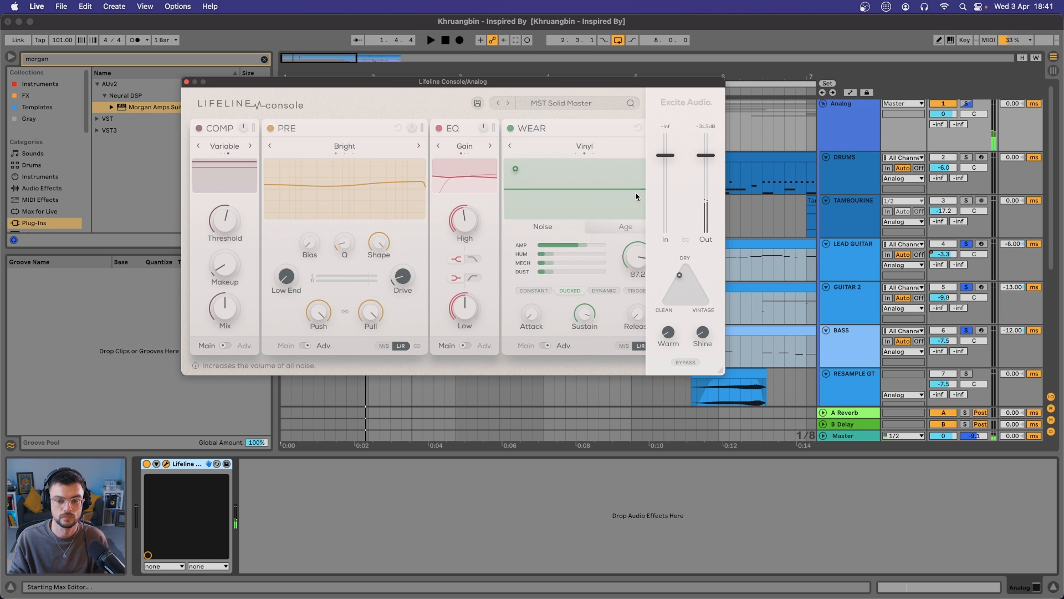
{"action": "key", "text": "space"}
{"action": "left_click_drag", "start_coordinate": [628, 259], "coordinate": [629, 264]}
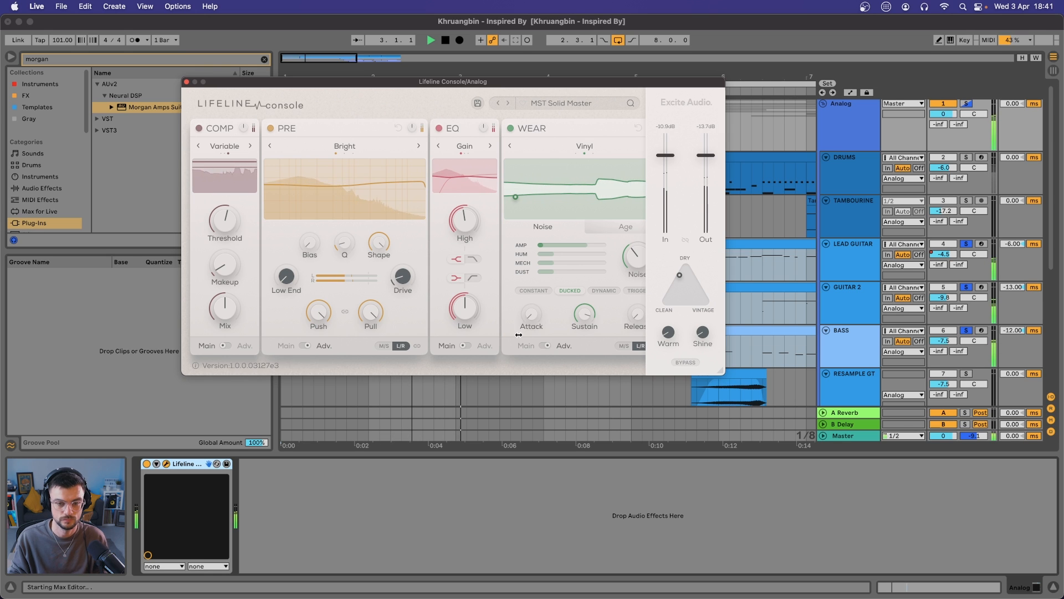
Enable the MOD module and switch the WEAR module to its Main page
{"action": "left_click", "coordinate": [583, 129]}
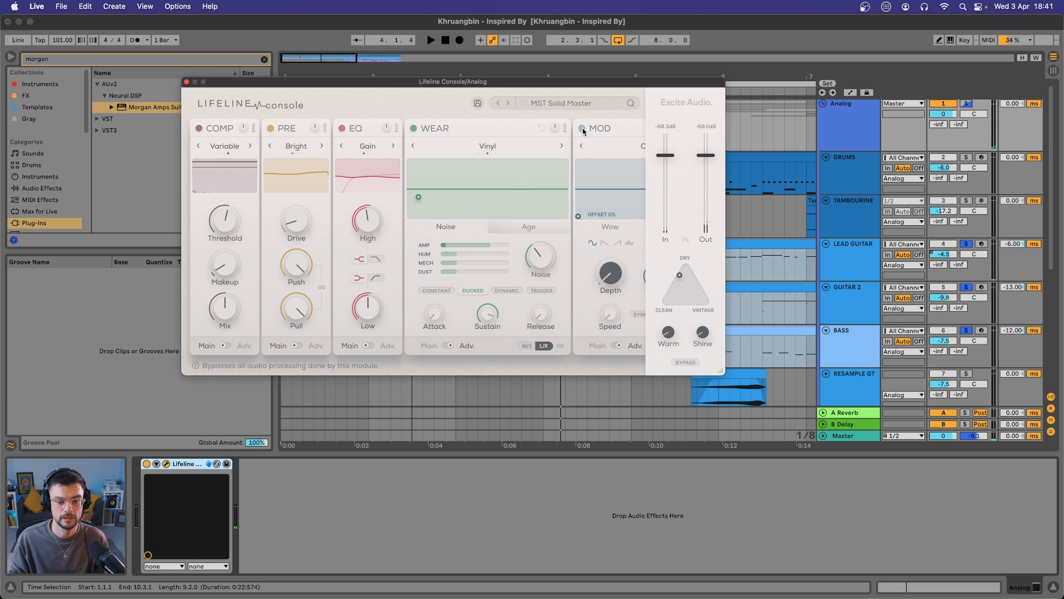
{"action": "left_click", "coordinate": [447, 346]}
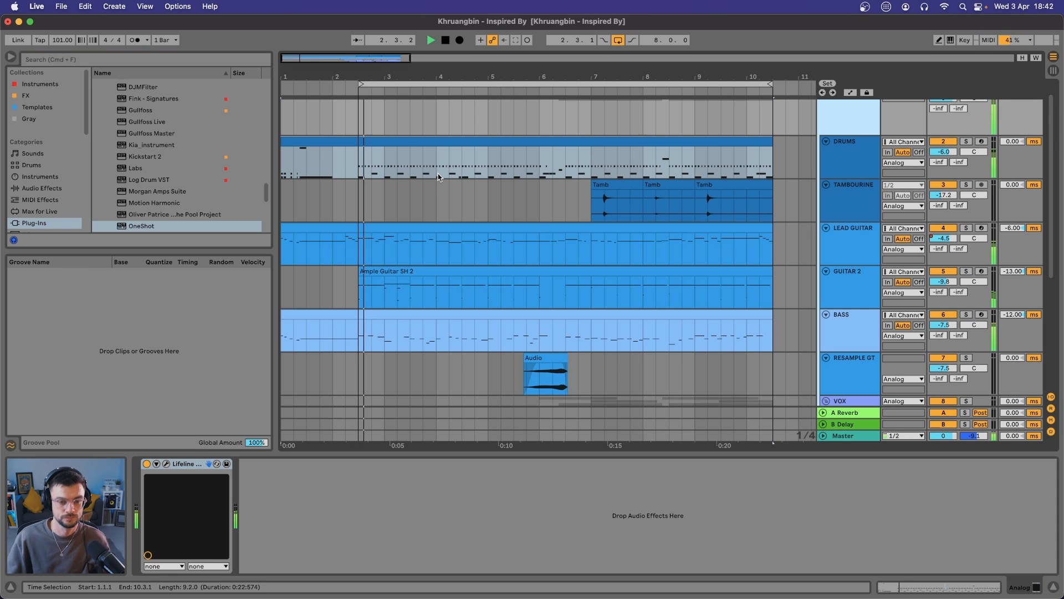
Look over the arrangement from the drums down to the vocal tracks and back during full playback
{"action": "scroll", "coordinate": [438, 176], "scroll_direction": "down", "scroll_amount": 4}
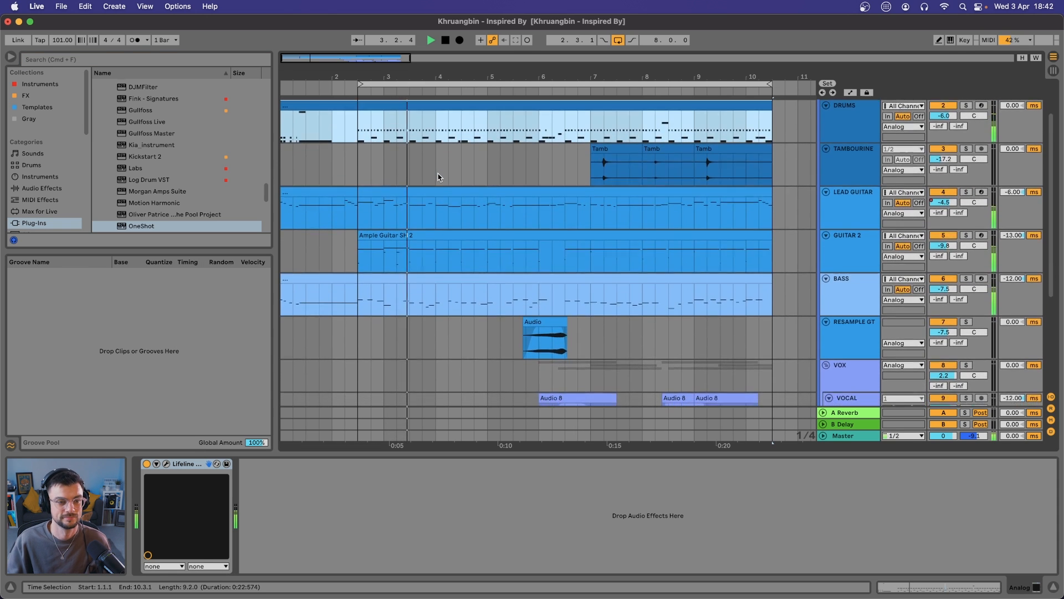
{"action": "scroll", "coordinate": [438, 174], "scroll_direction": "down", "scroll_amount": 4}
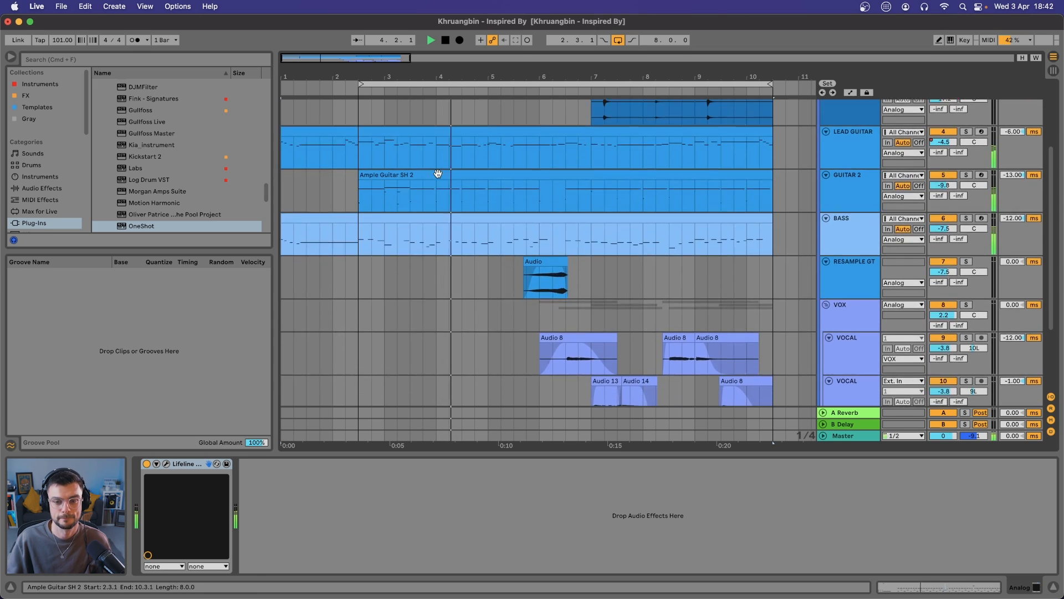
{"action": "scroll", "coordinate": [438, 173], "scroll_direction": "down", "scroll_amount": 5}
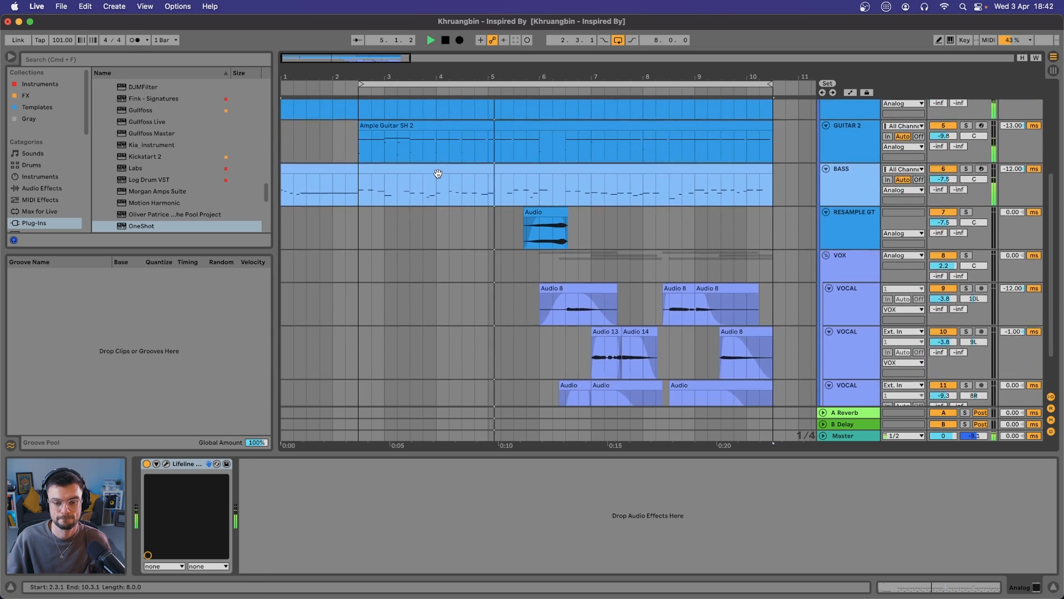
{"action": "scroll", "coordinate": [438, 176], "scroll_direction": "down", "scroll_amount": 3}
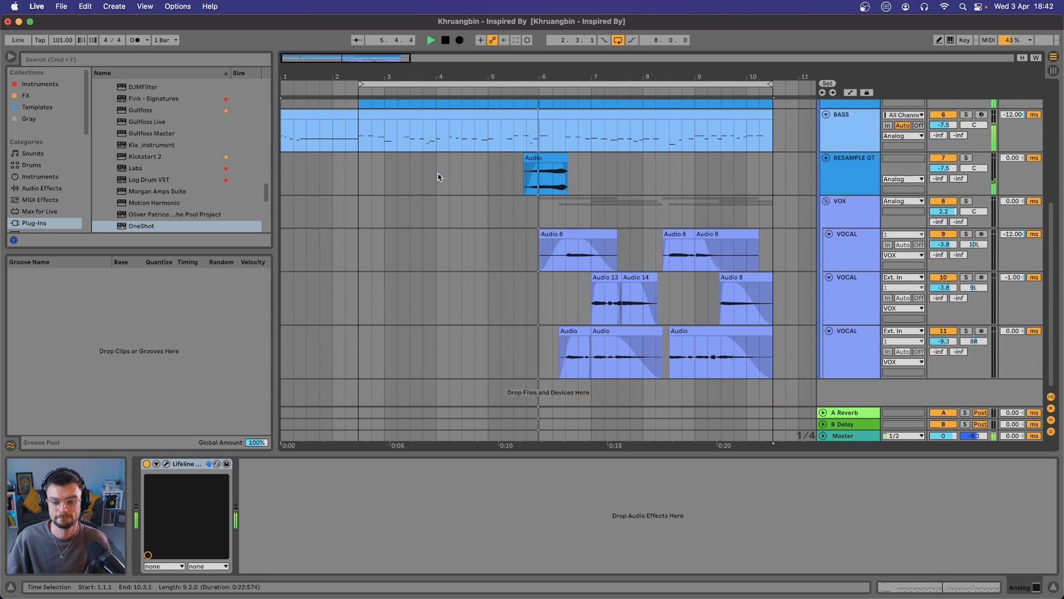
{"action": "scroll", "coordinate": [438, 177], "scroll_direction": "up", "scroll_amount": 5}
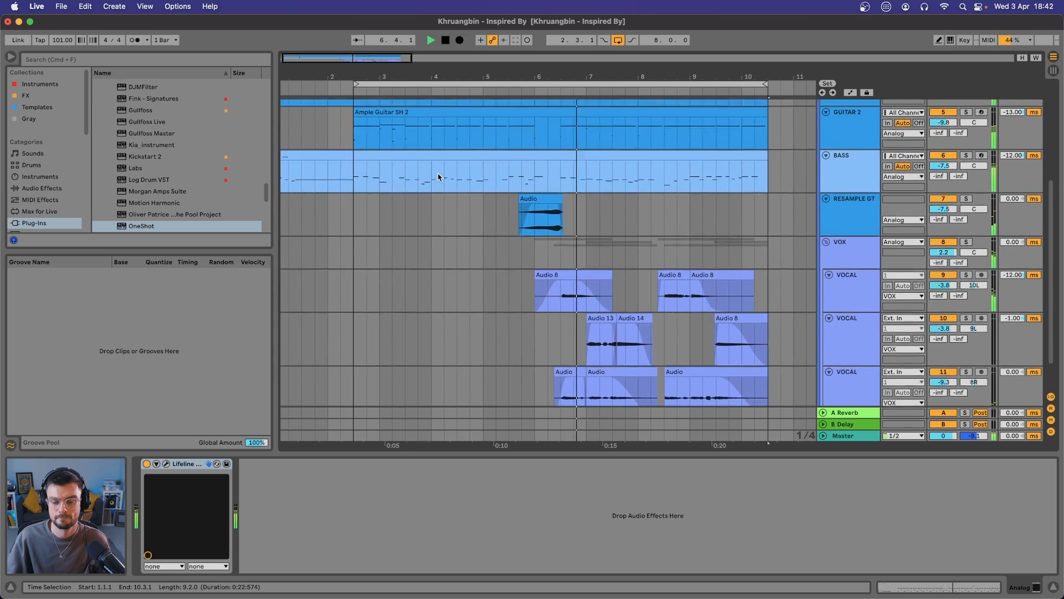
{"action": "scroll", "coordinate": [437, 175], "scroll_direction": "up", "scroll_amount": 5}
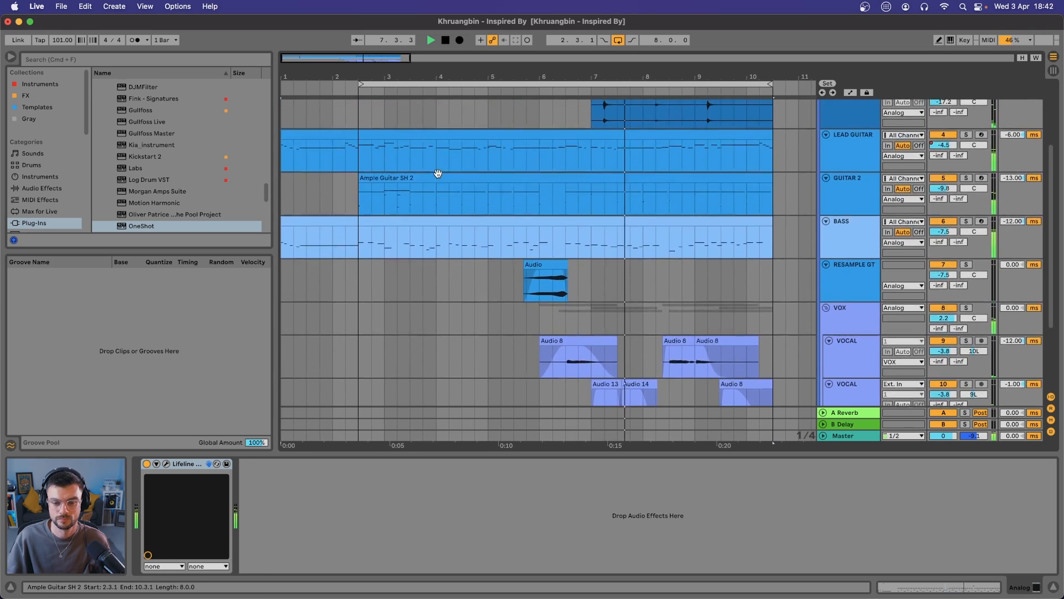
{"action": "scroll", "coordinate": [438, 176], "scroll_direction": "up", "scroll_amount": 4}
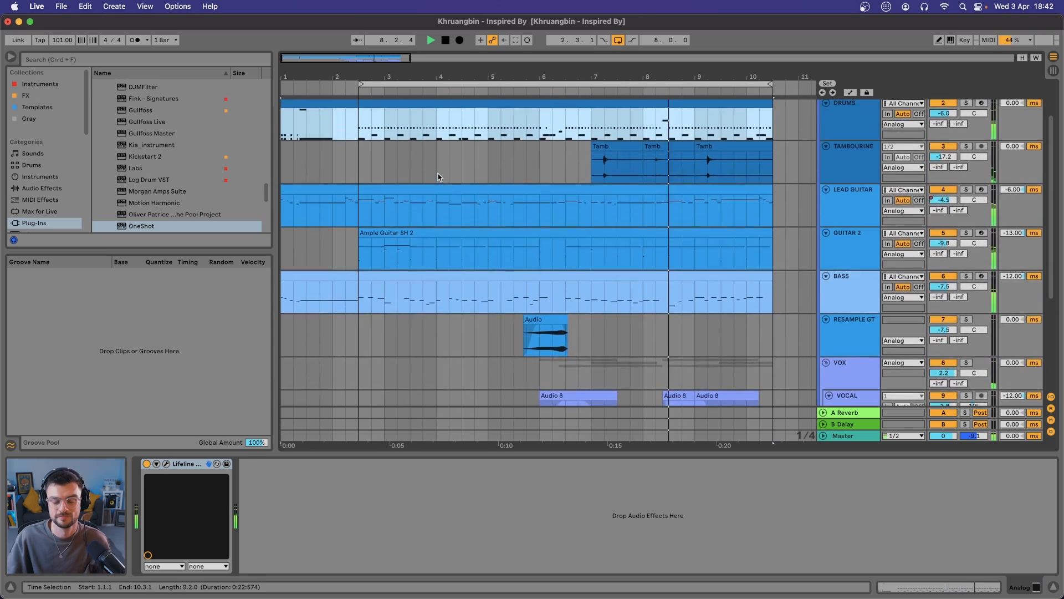
{"action": "scroll", "coordinate": [438, 177], "scroll_direction": "up", "scroll_amount": 1}
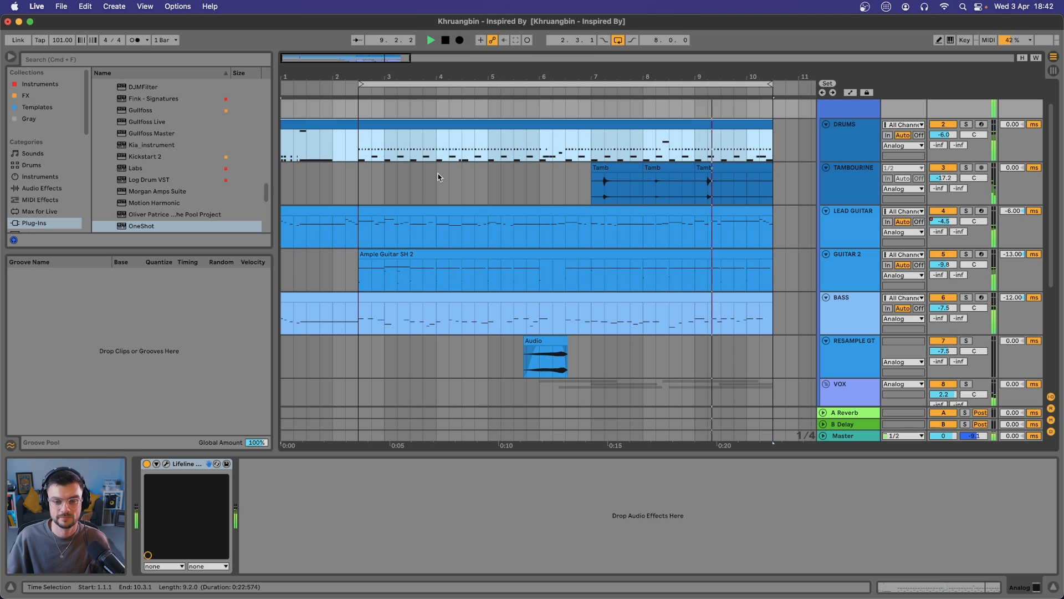